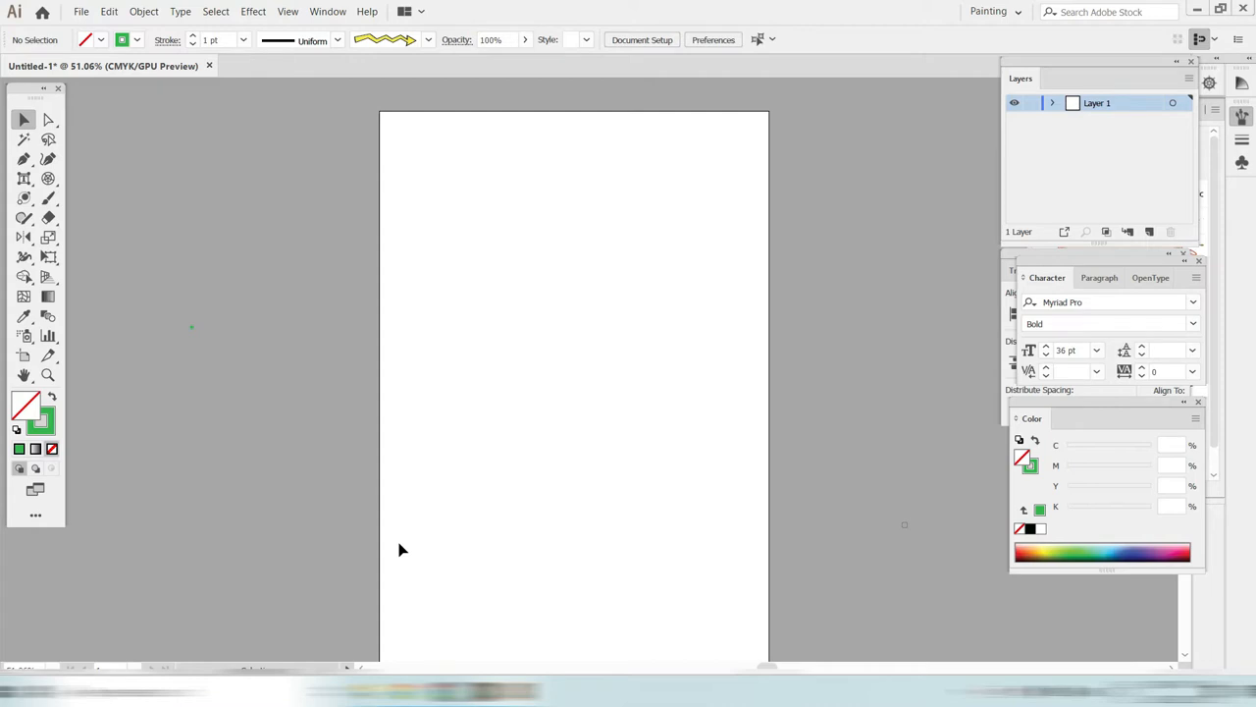
- Close the Untitled-1 document without saving its changes
left_click(208, 67)
left_click(208, 67)
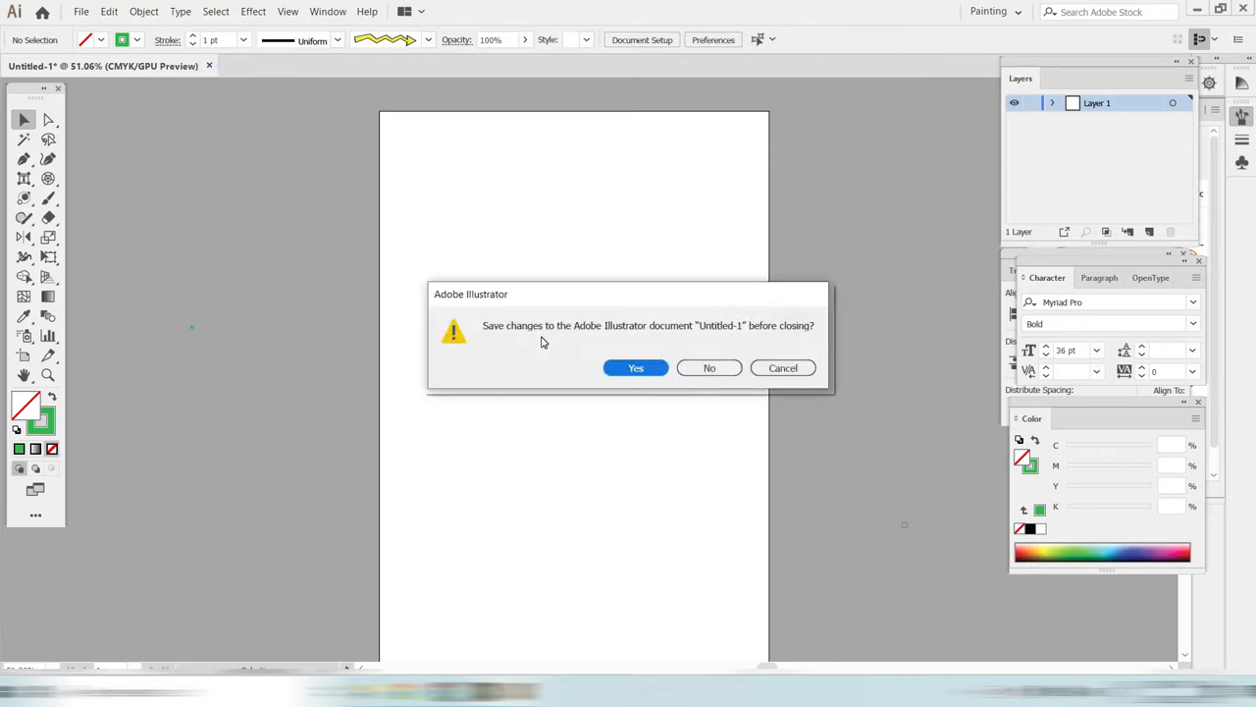
left_click(715, 369)
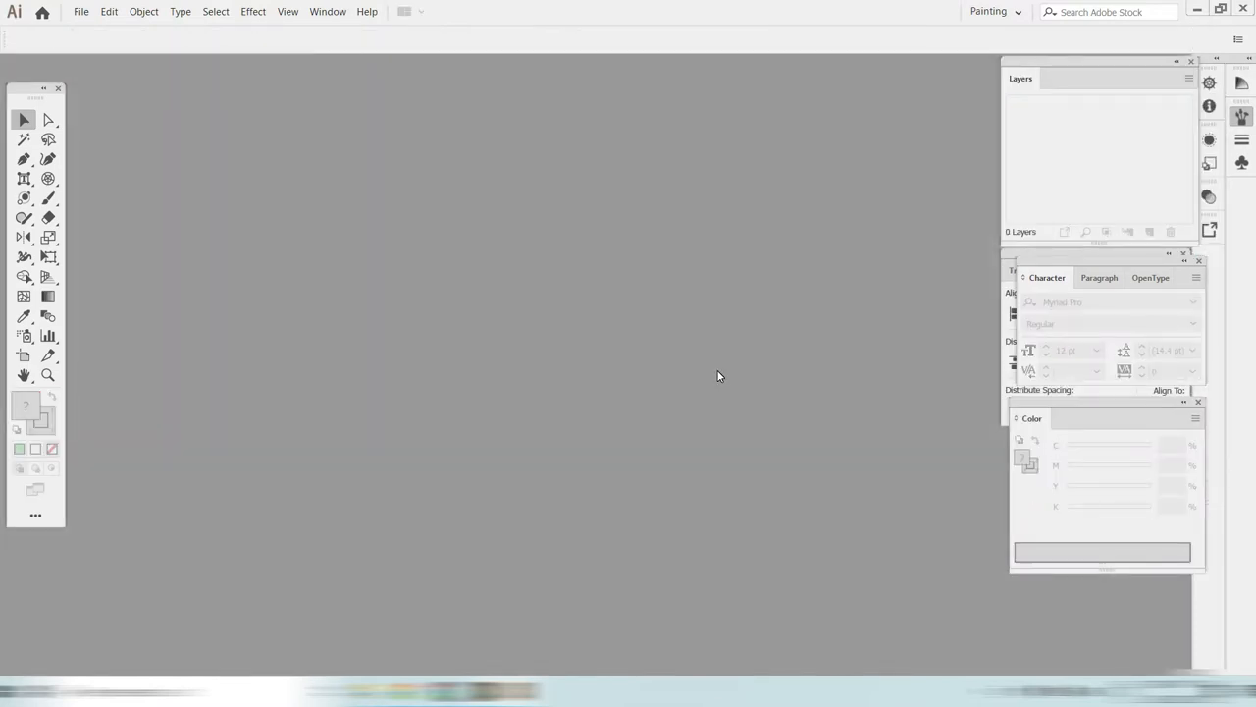
- Create a new portrait A4 document, 210 x 297 mm, with one artboard
left_click(43, 13)
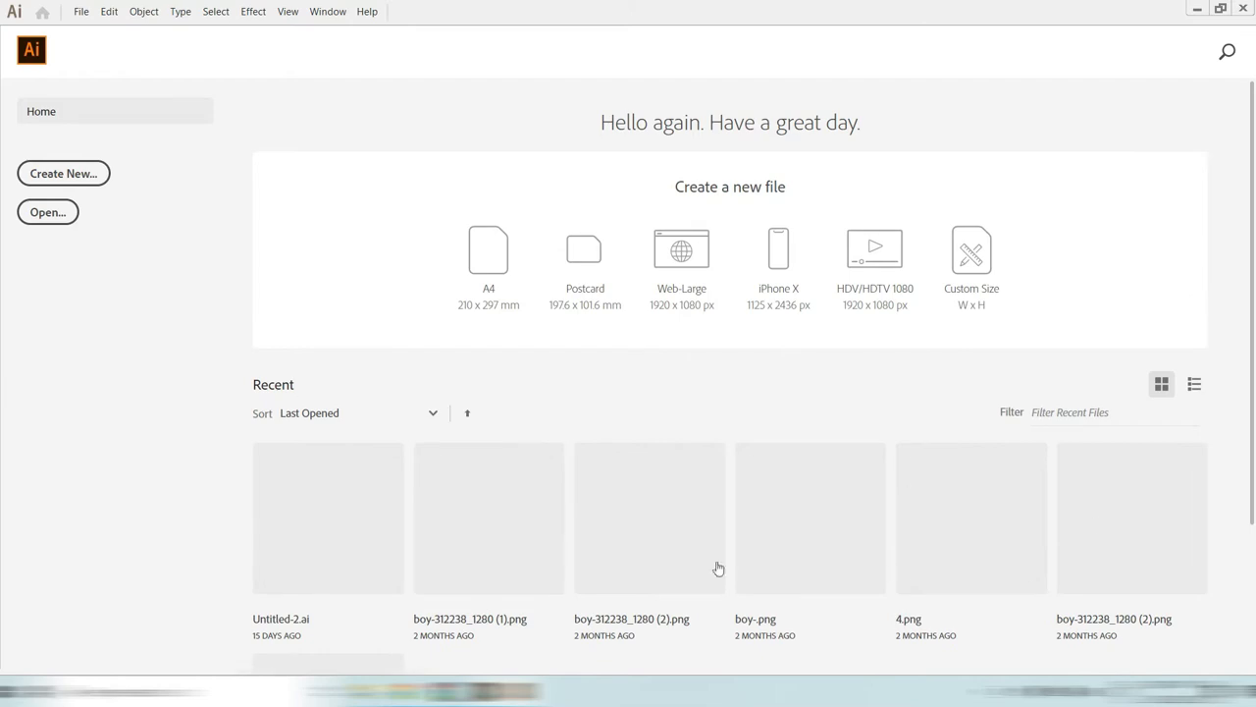
left_click(56, 181)
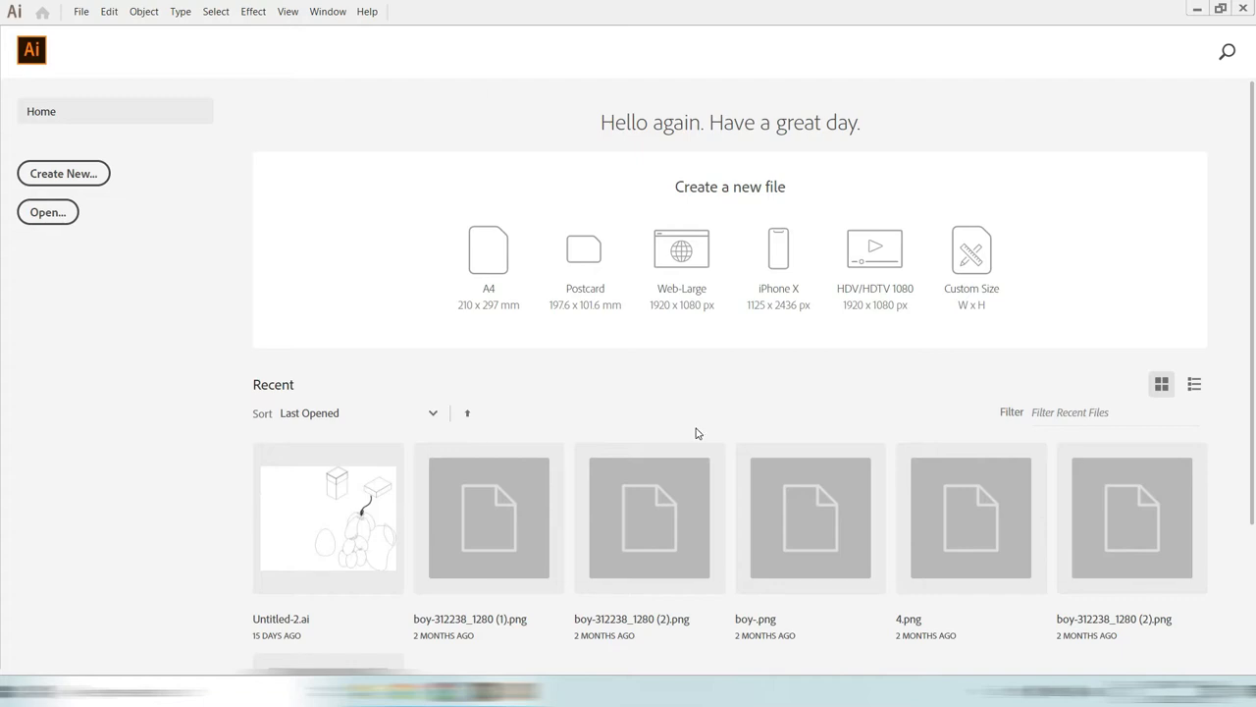
key("ctrl+n")
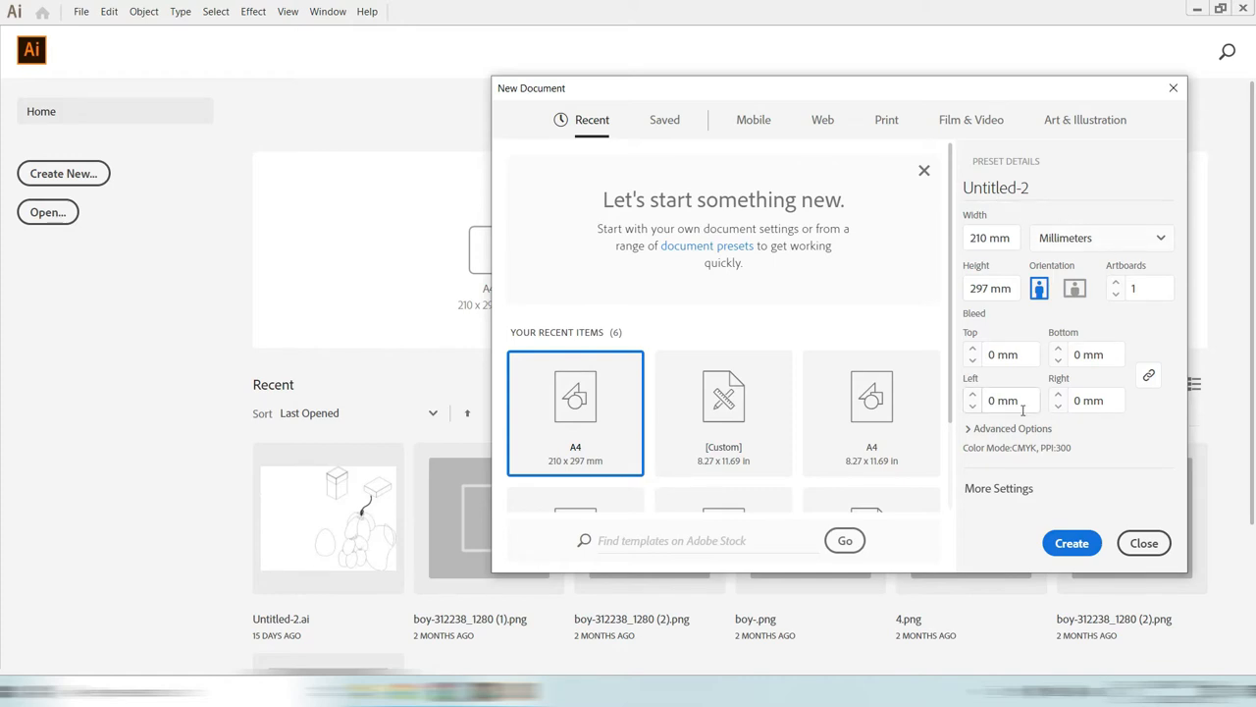
left_click(1072, 544)
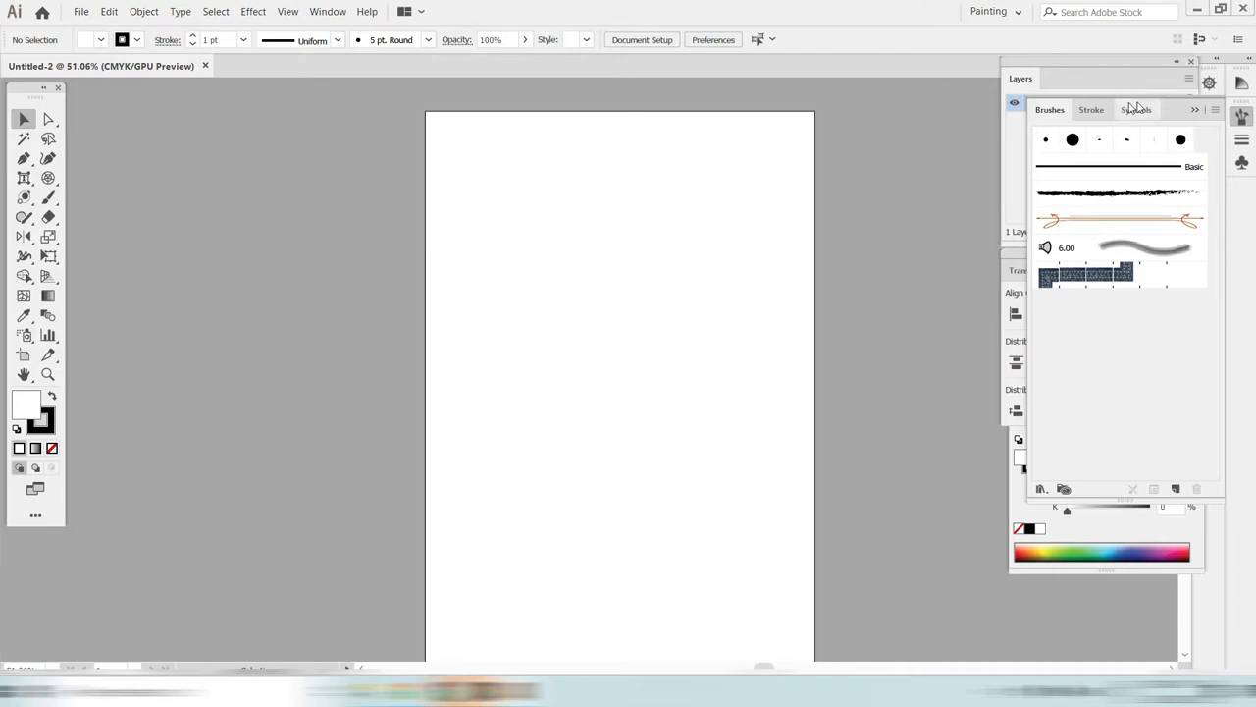
- Detach the Brushes panel group from its dock and reposition the floating toolbox, keeping its two-column layout
left_click_drag(1185, 112, 1020, 132)
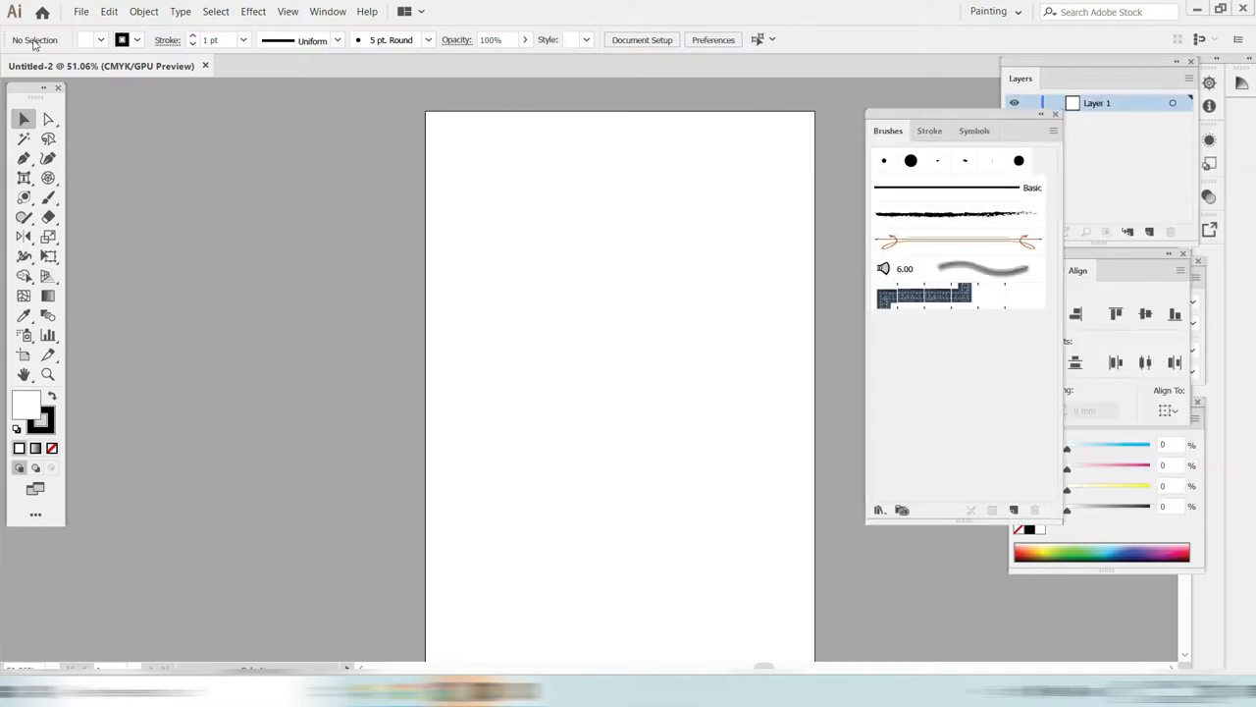
left_click_drag(24, 89, 81, 103)
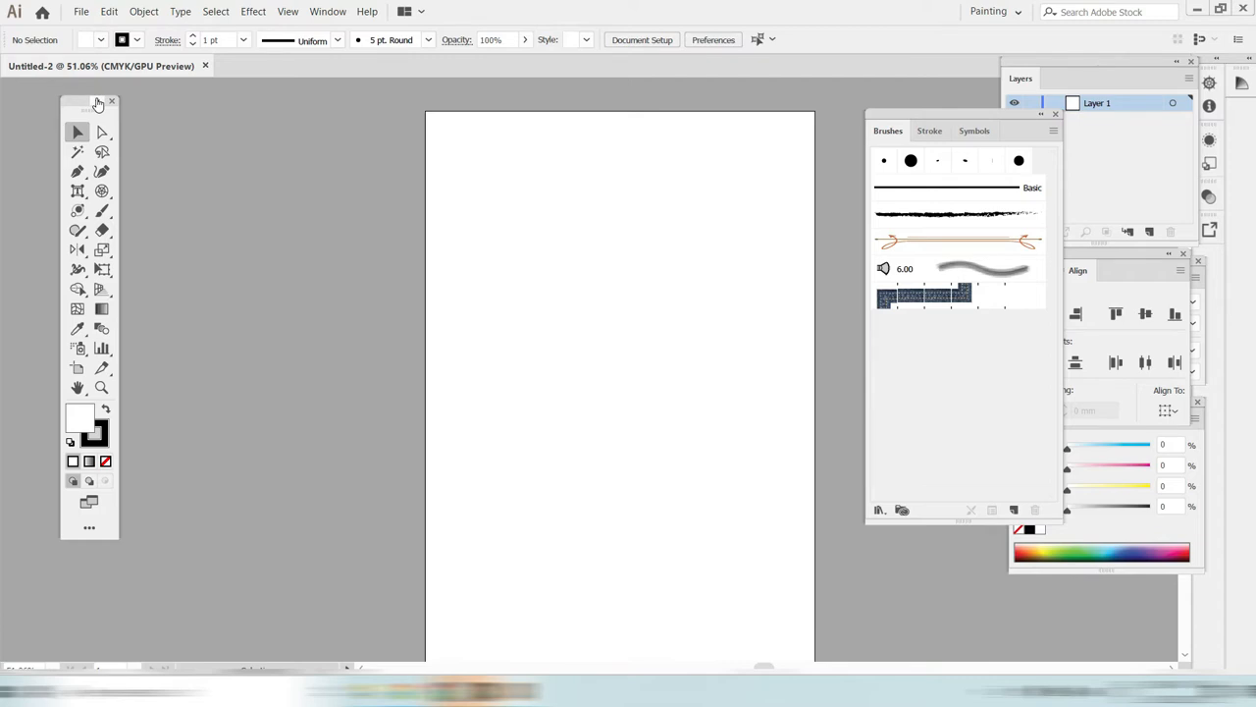
left_click(97, 102)
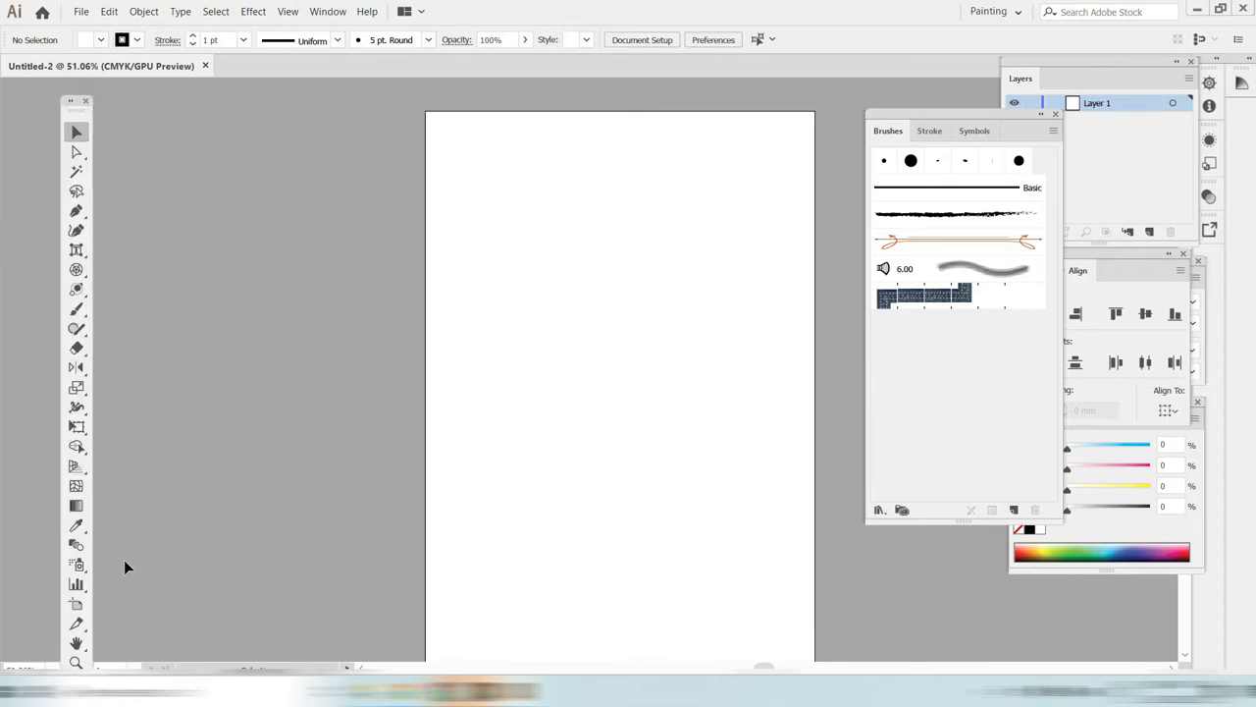
left_click(68, 102)
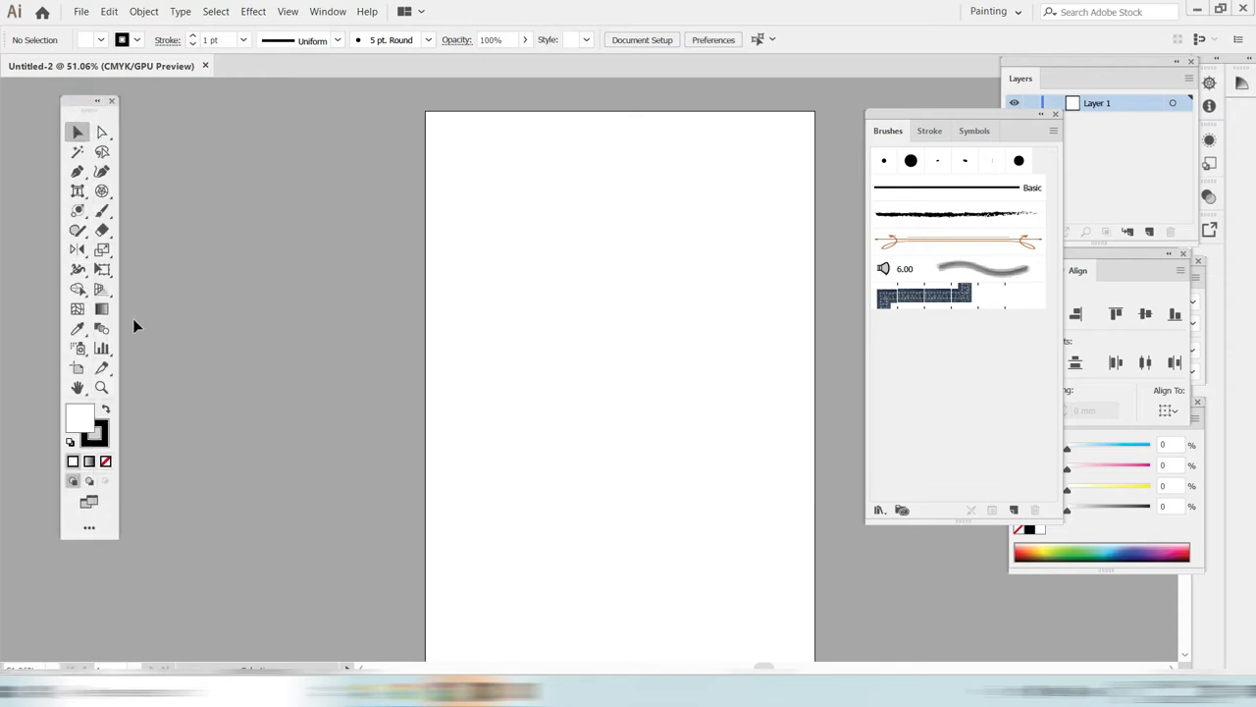
left_click_drag(81, 104, 39, 104)
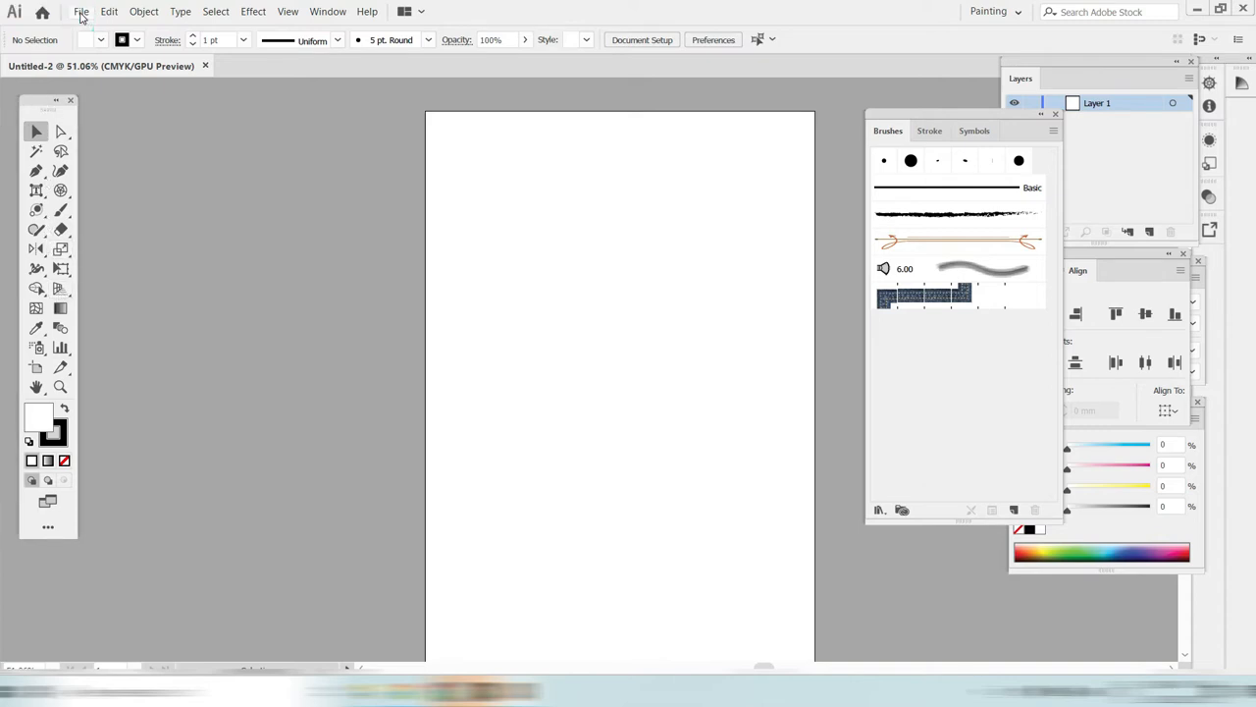
- Examine the available file, editing, object, type, selection and effect commands
left_click(83, 15)
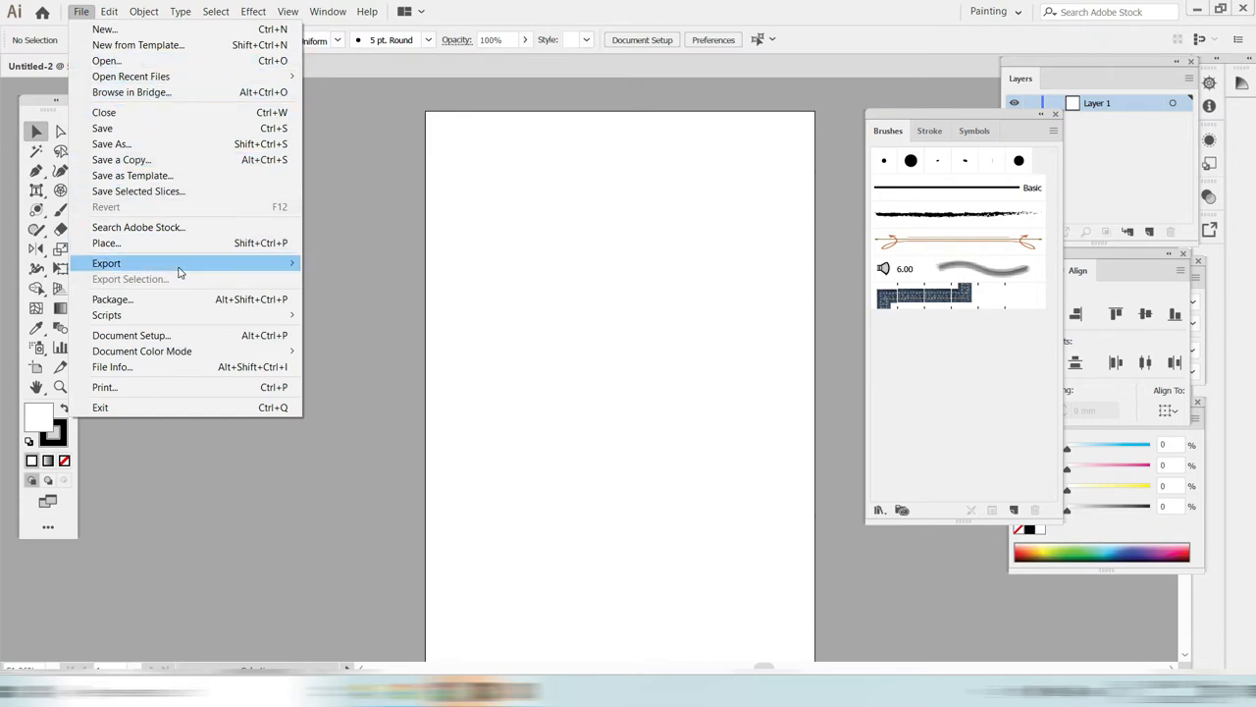
mouse_move(180, 272)
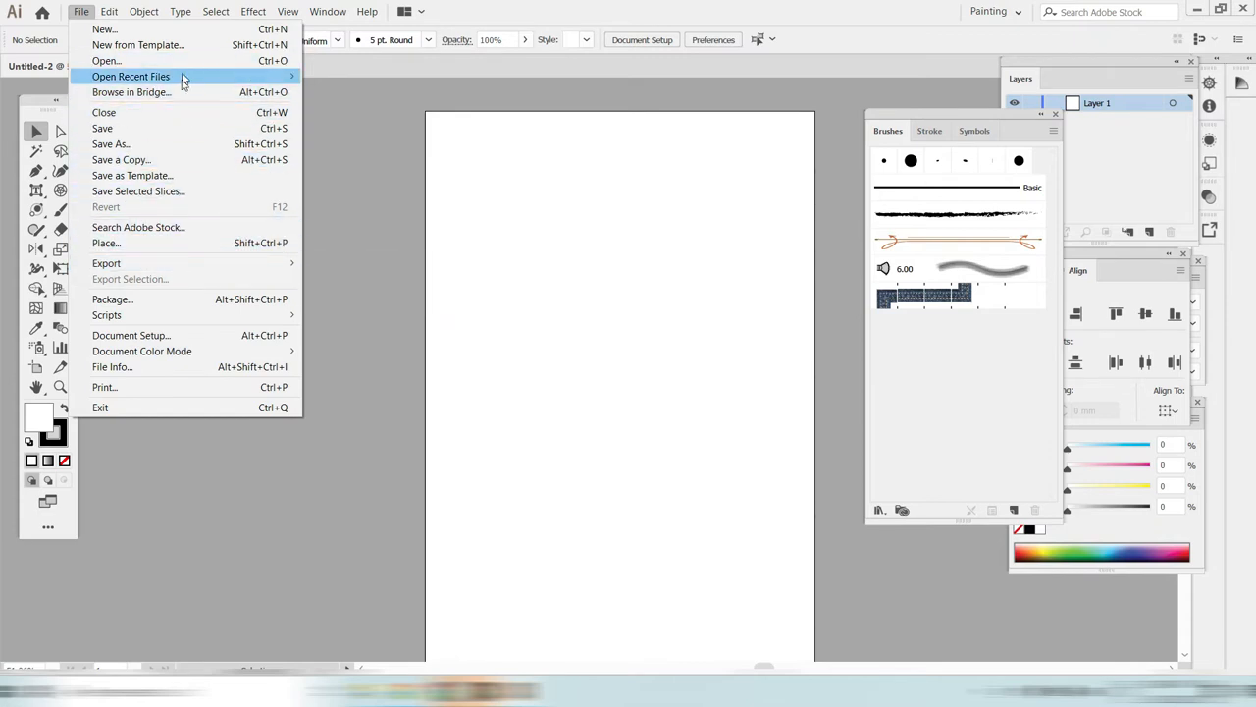
left_click(114, 21)
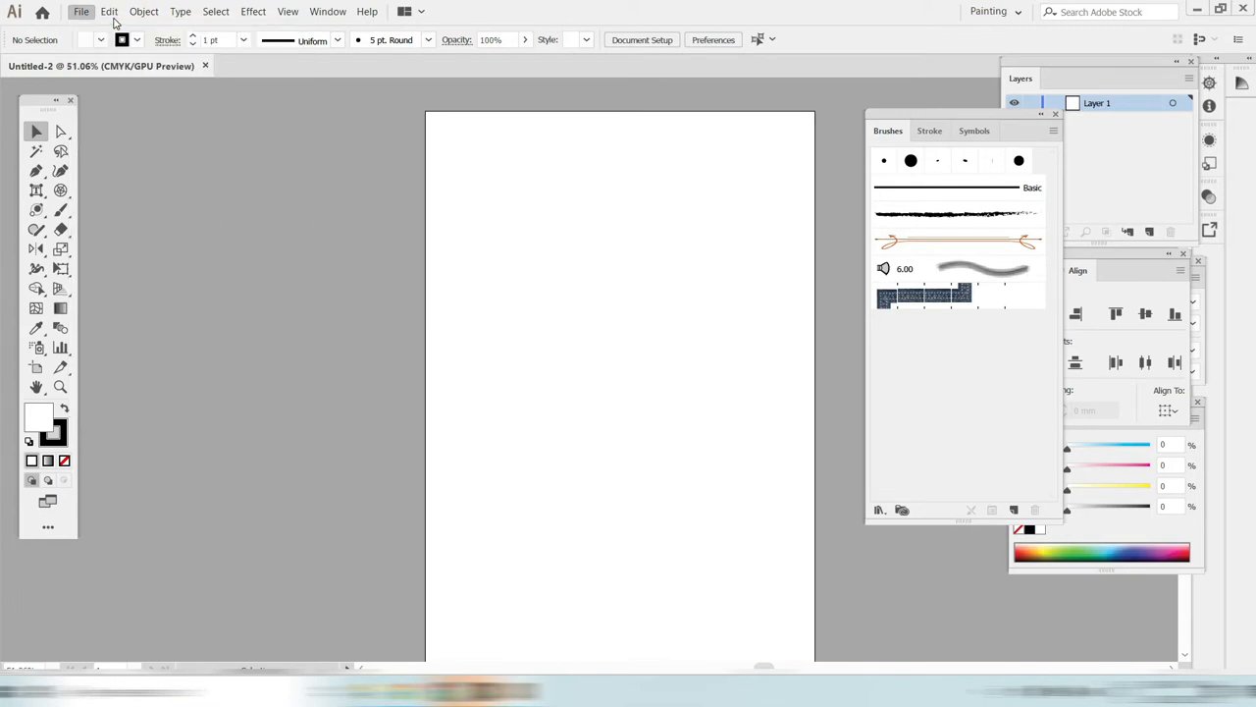
left_click(110, 14)
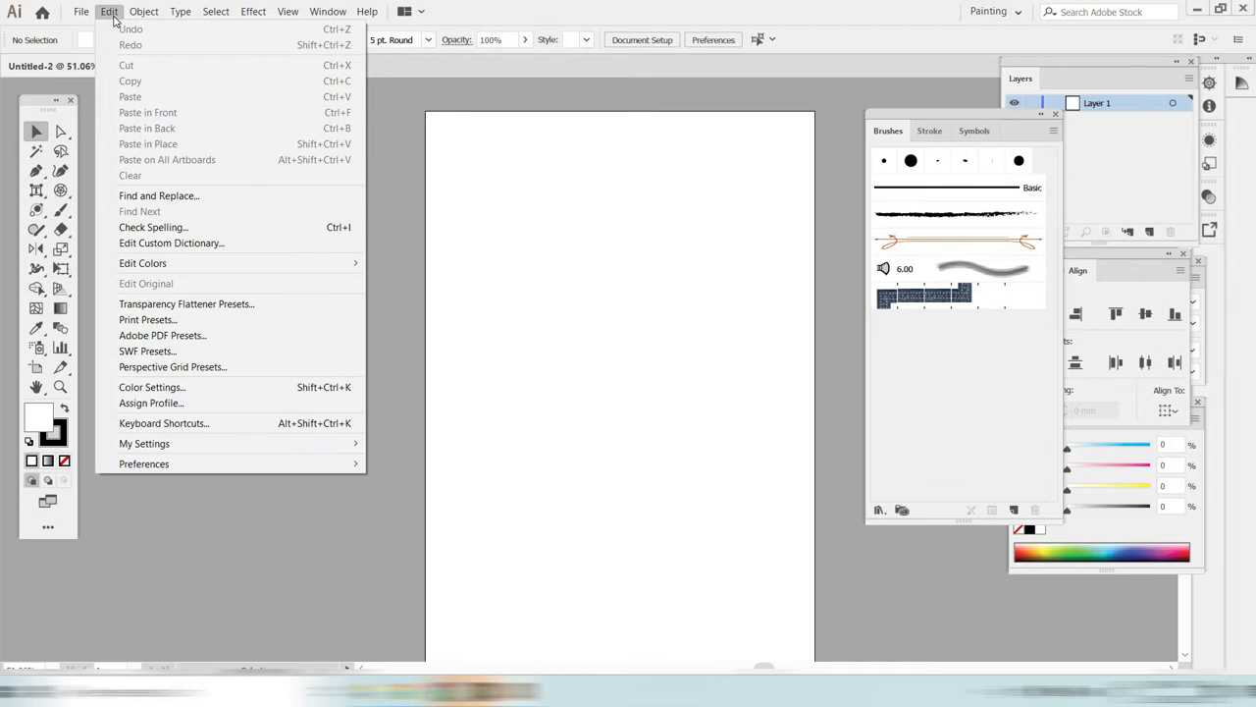
left_click(122, 14)
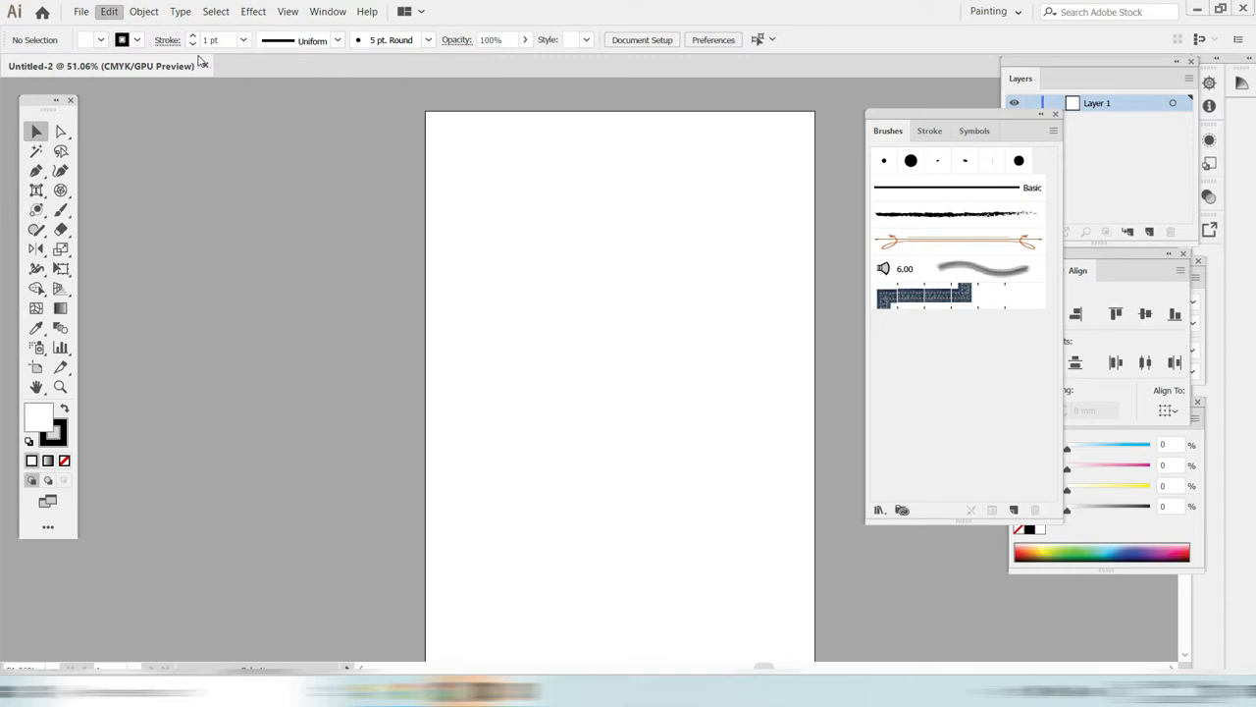
left_click(143, 12)
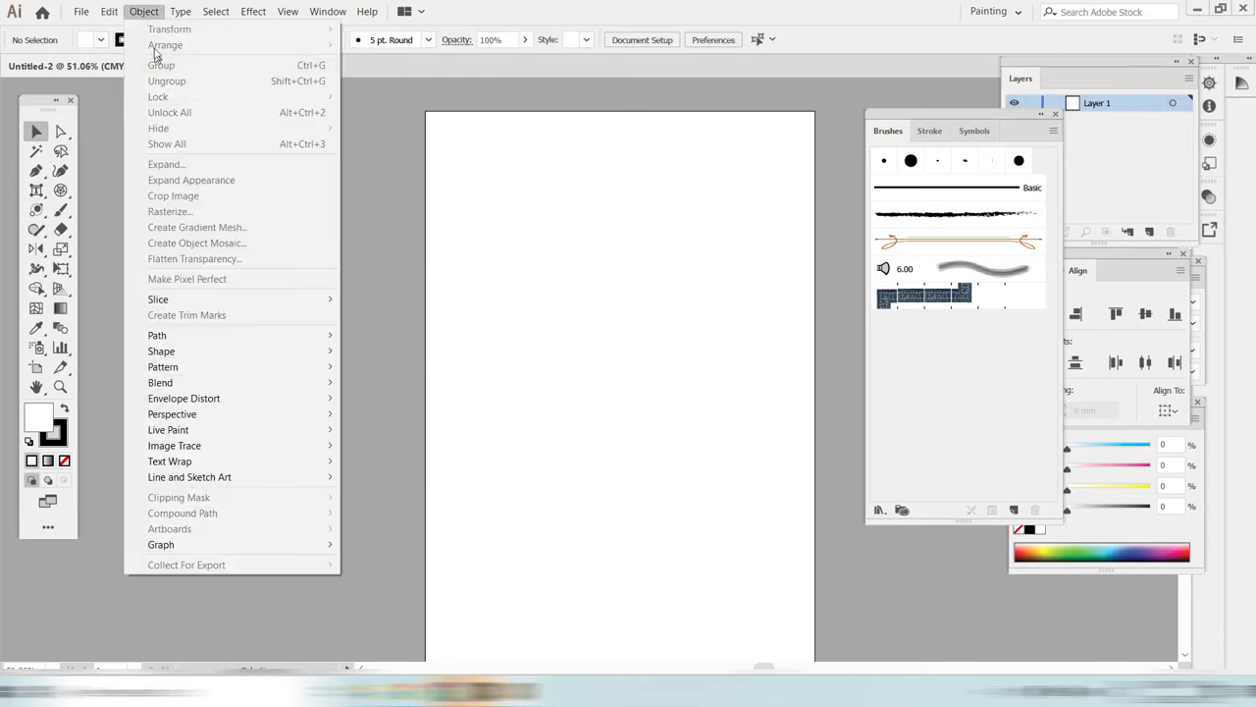
left_click(137, 12)
left_click(132, 15)
left_click(136, 14)
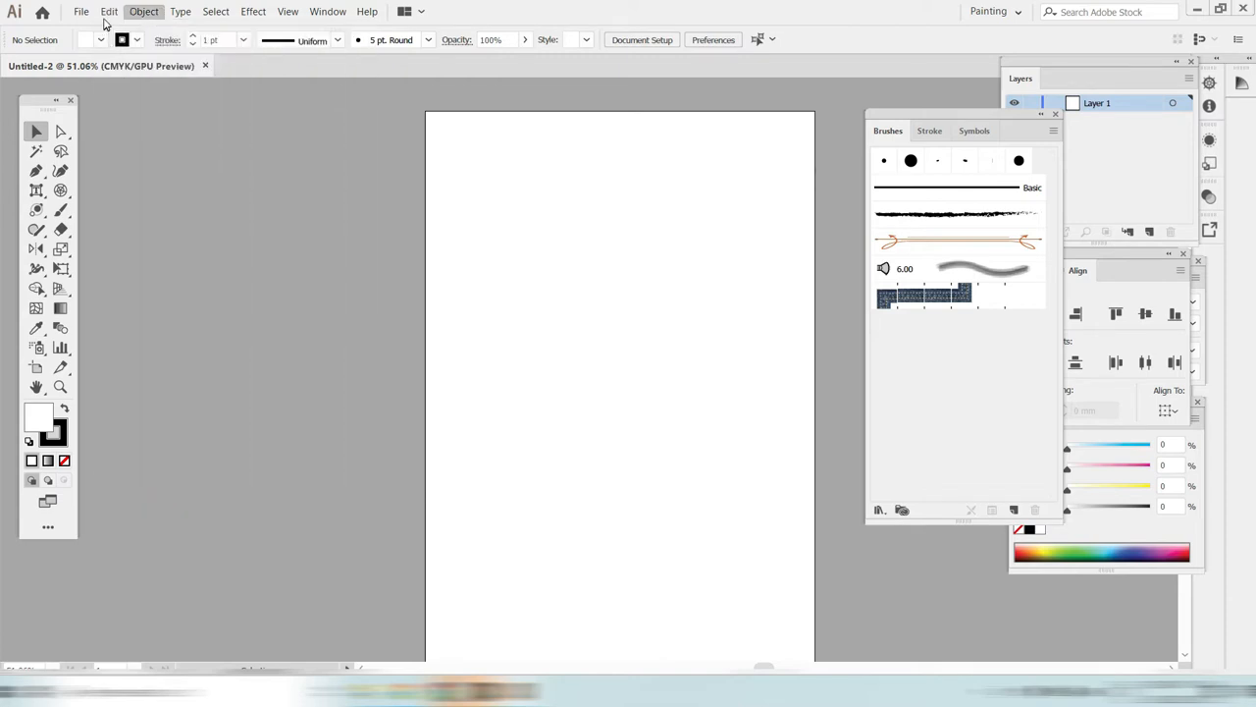
left_click(109, 11)
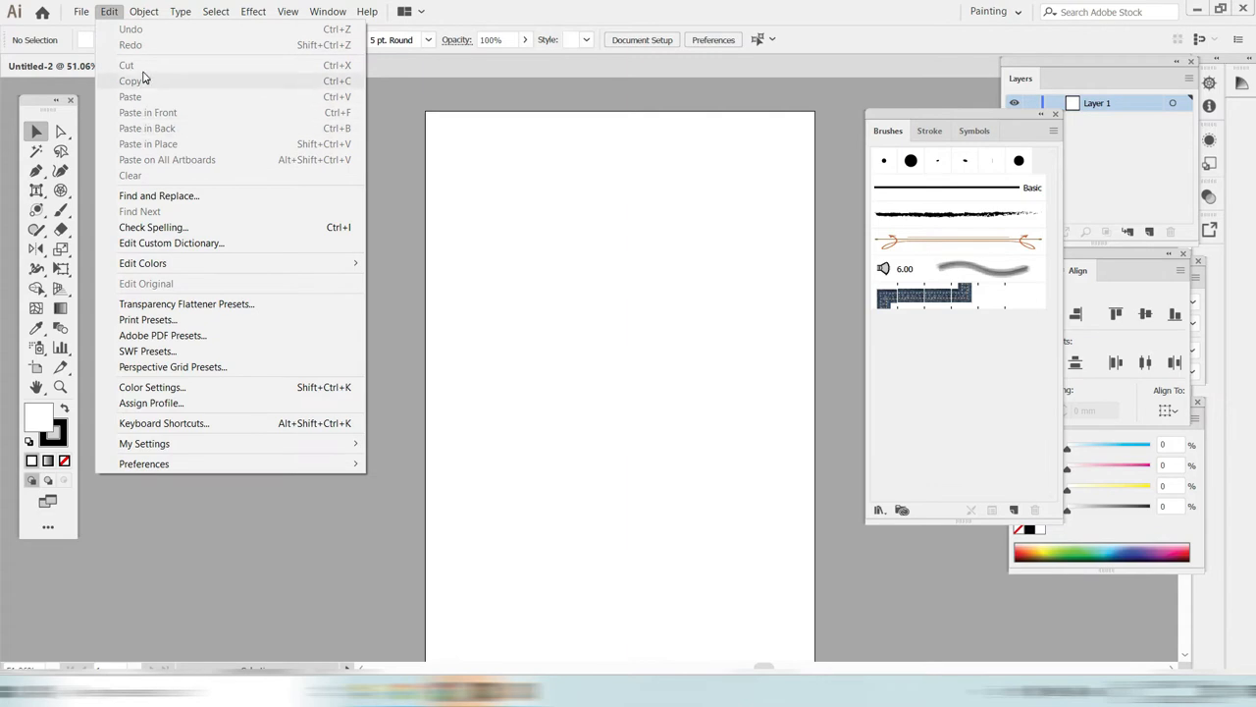
mouse_move(137, 12)
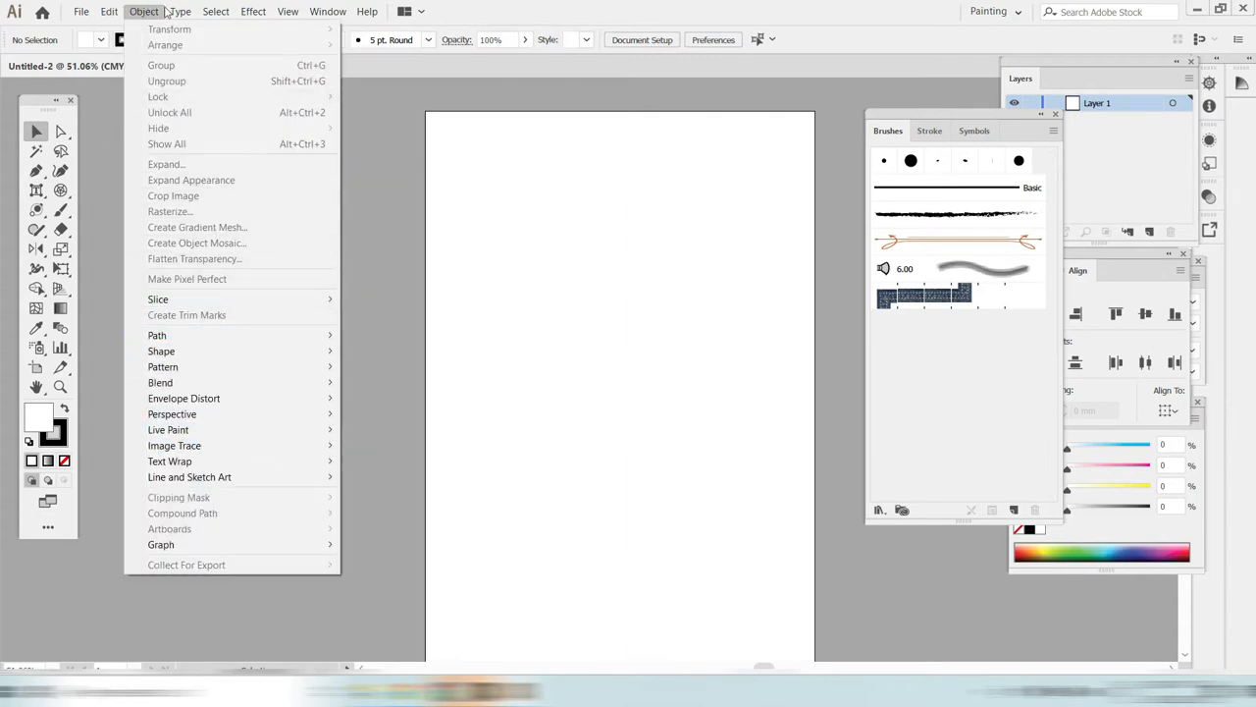
left_click(158, 12)
left_click(190, 13)
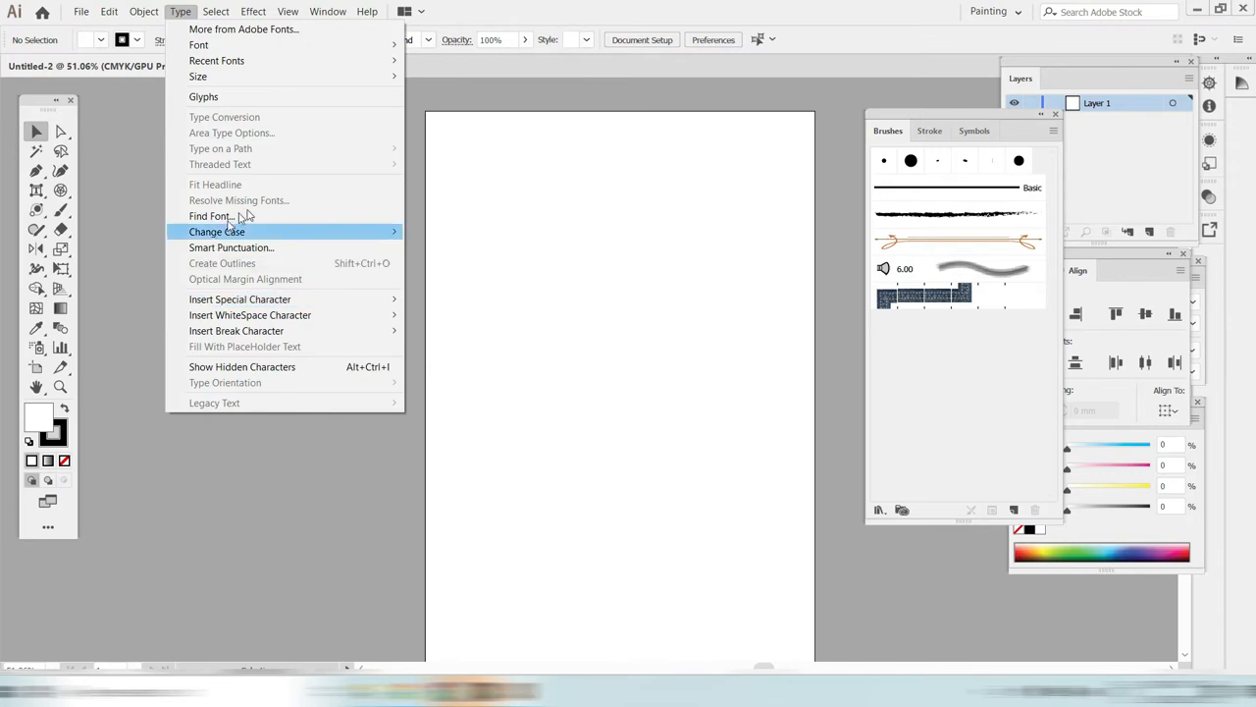
left_click(216, 11)
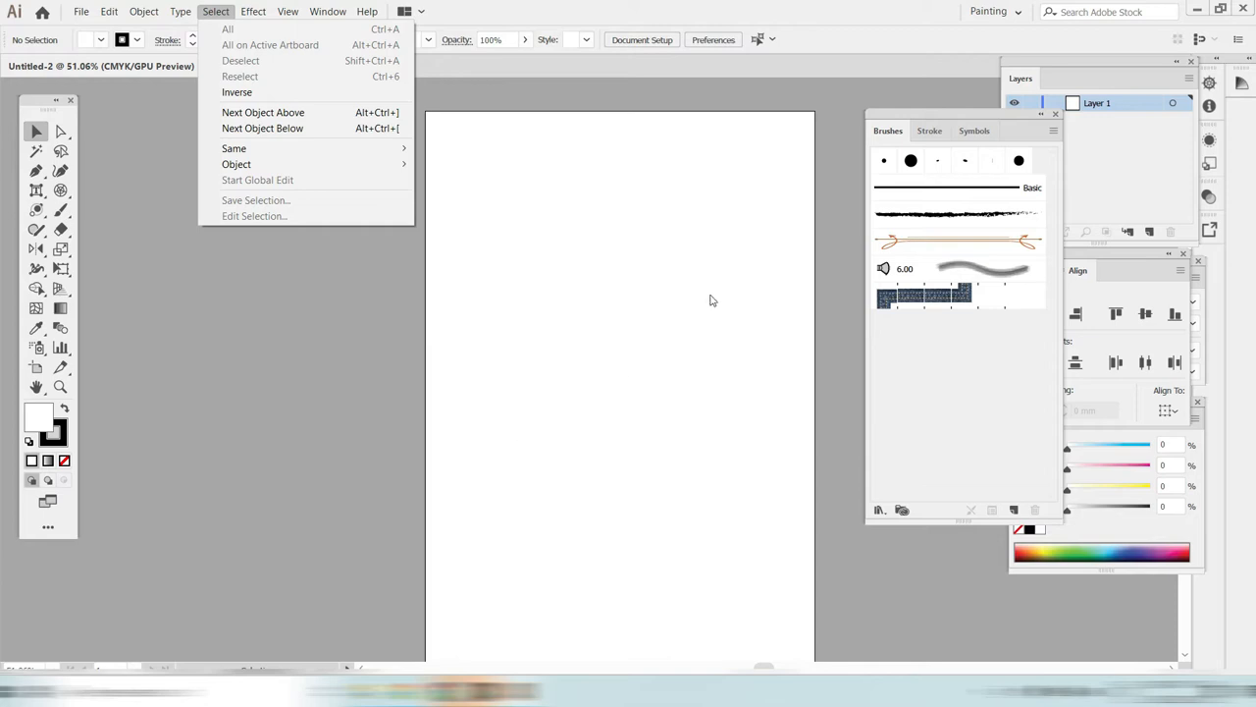
mouse_move(163, 8)
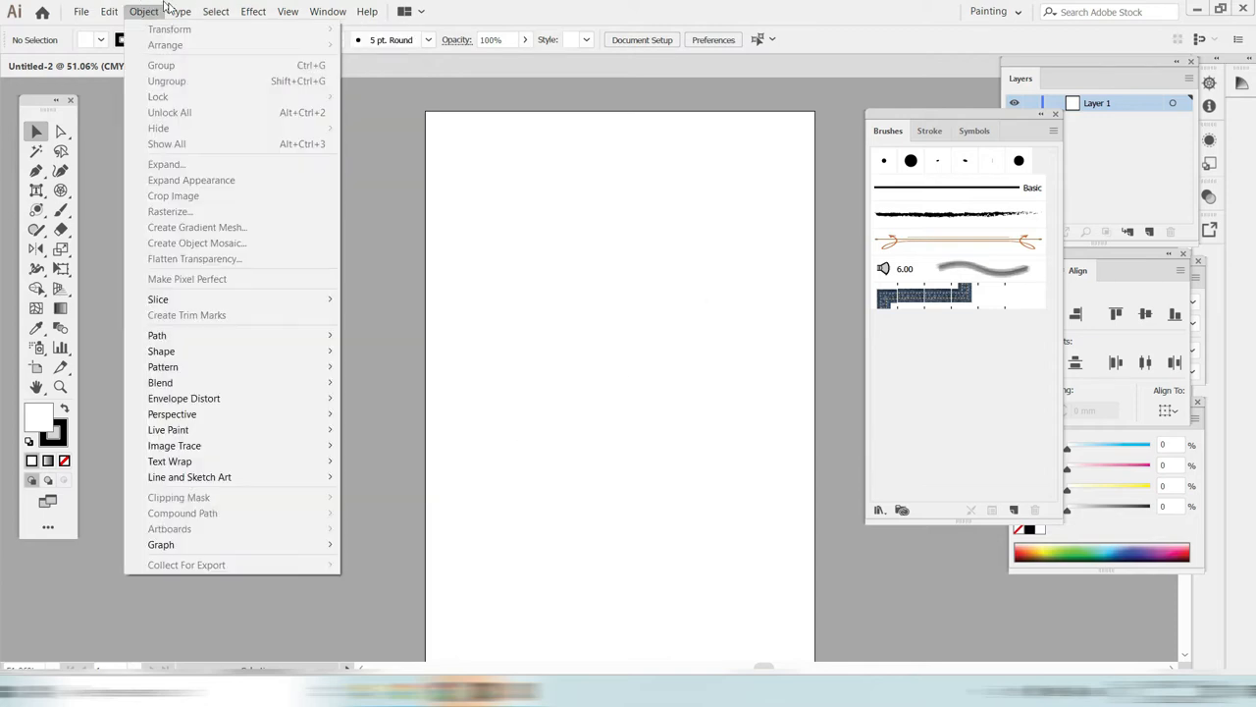
left_click(490, 234)
left_click(253, 11)
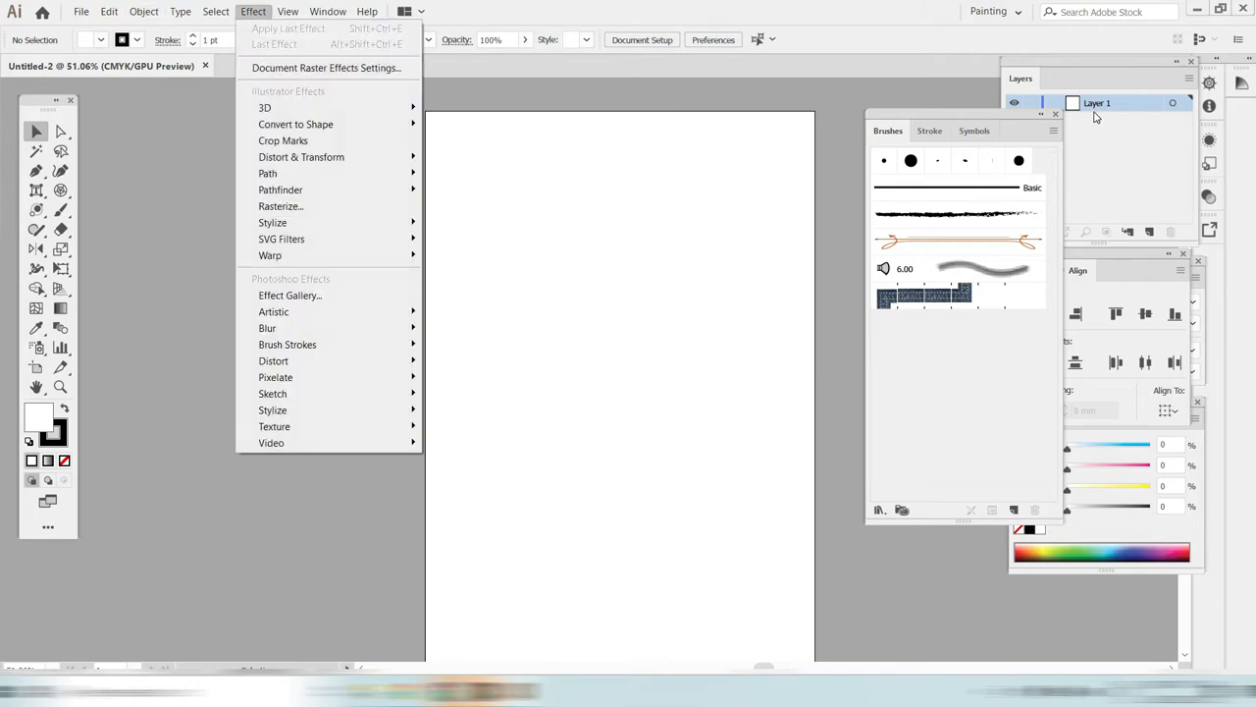
left_click(820, 91)
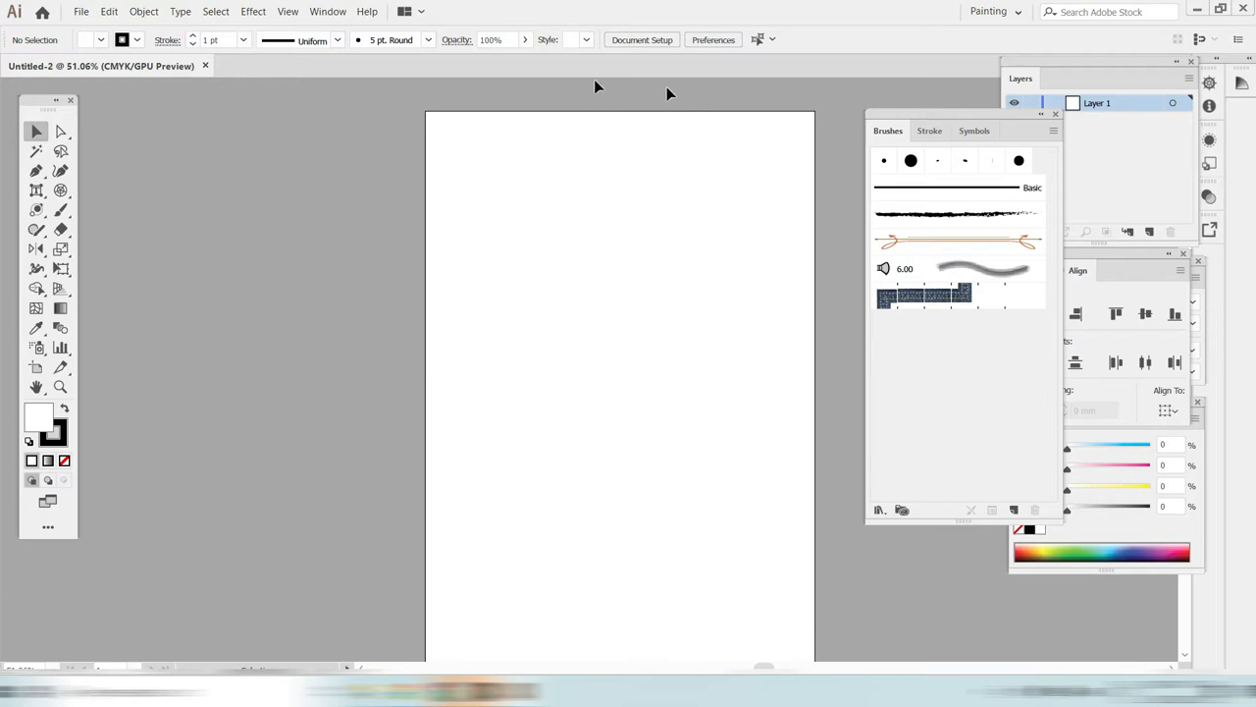
- Close the floating Brushes, Align, Character, Color and Layers panels to clear the workspace around the artboard
left_click(1055, 118)
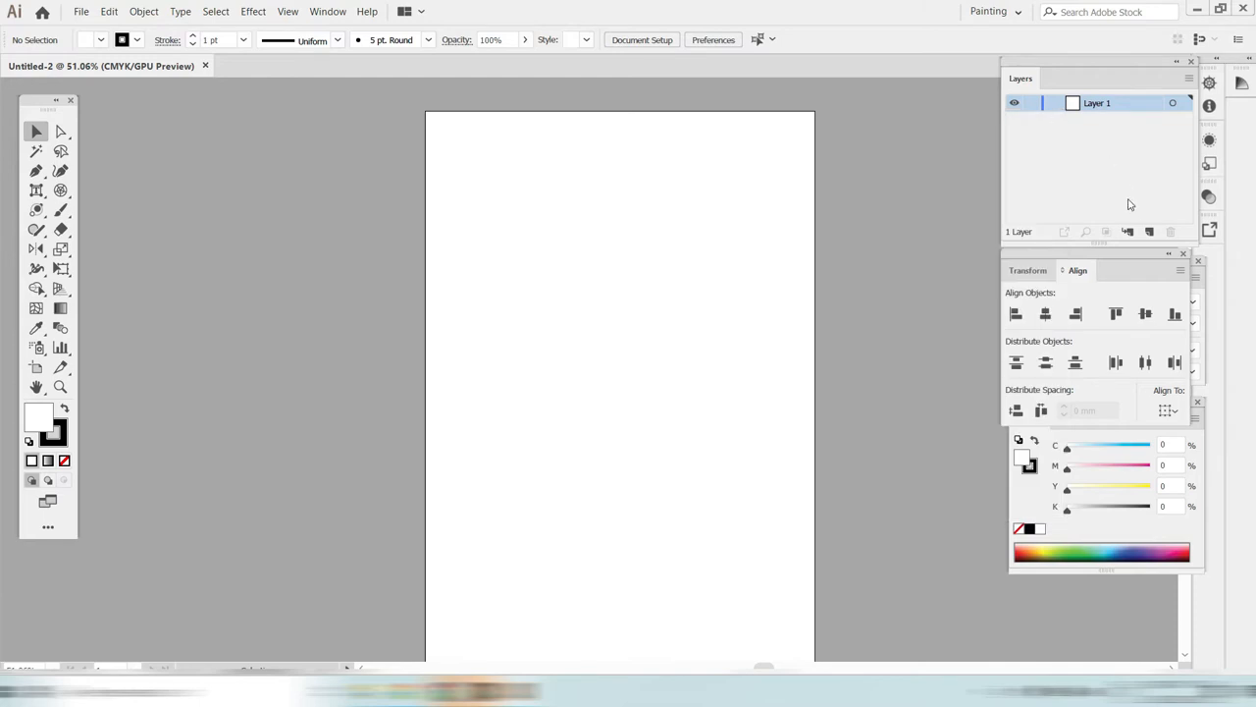
left_click(1198, 260)
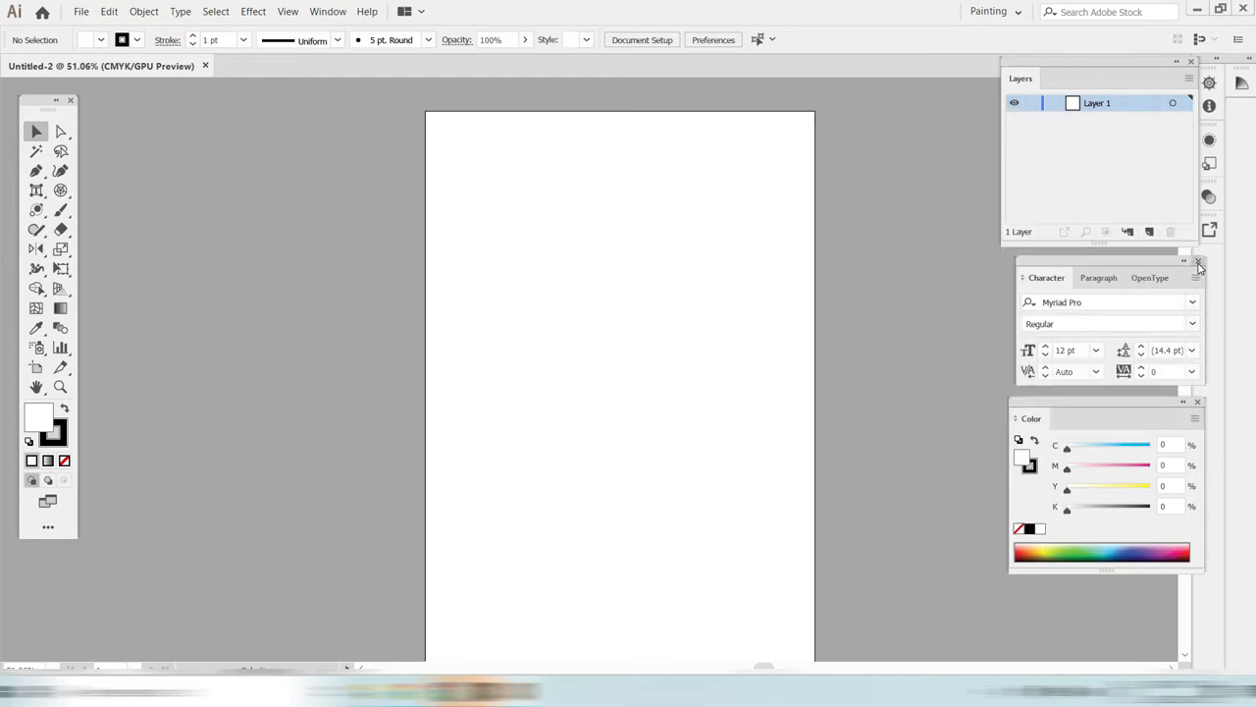
left_click(1204, 268)
left_click(1197, 401)
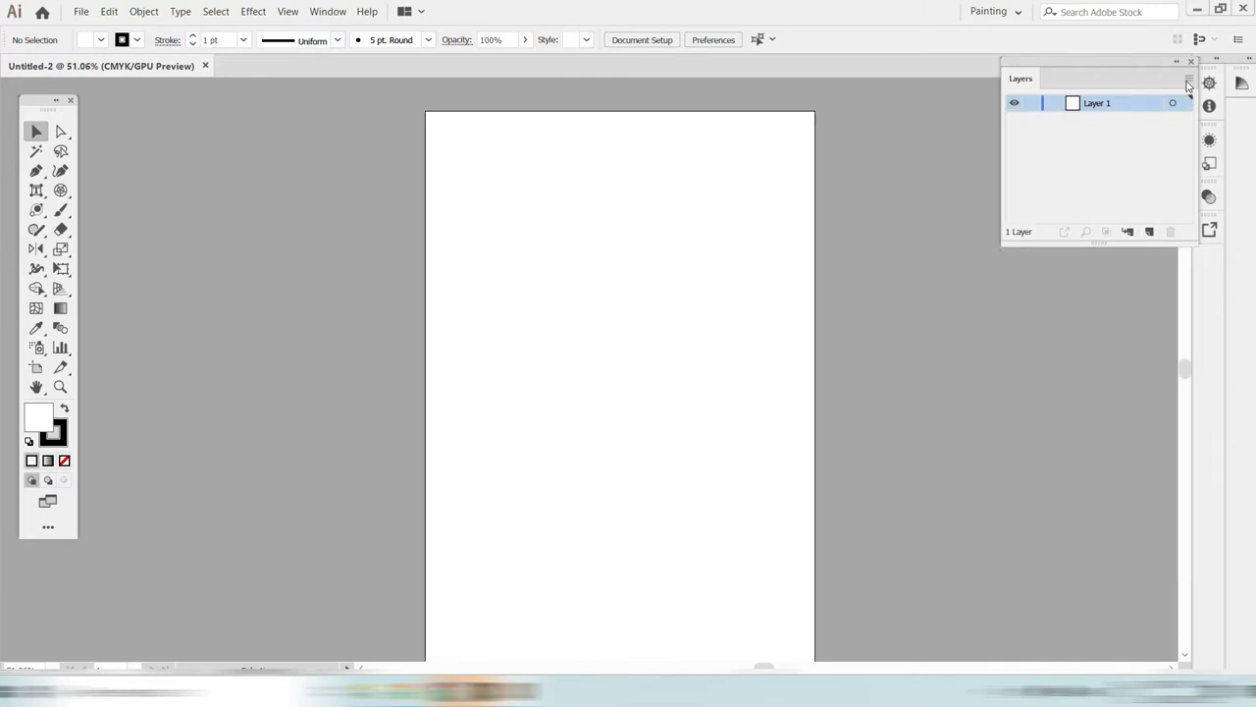
left_click(1193, 63)
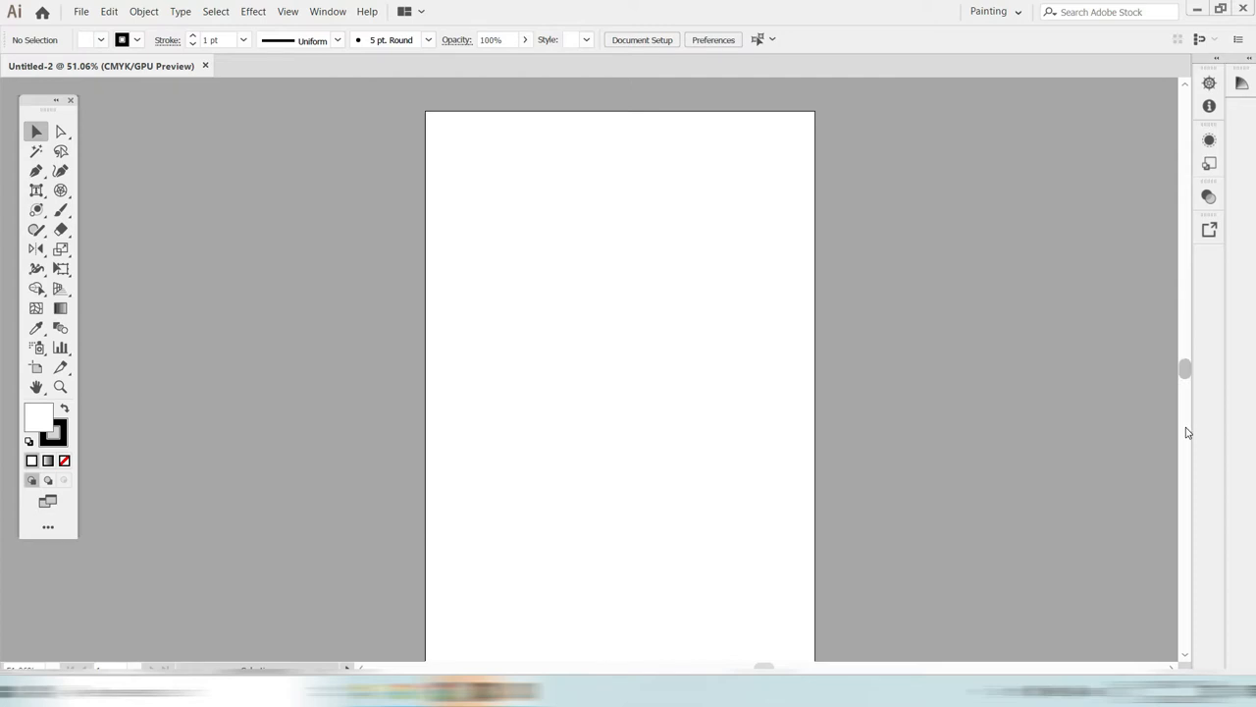
mouse_move(1186, 369)
left_mouse_down()
mouse_move(1187, 413)
mouse_move(1187, 376)
left_mouse_up()
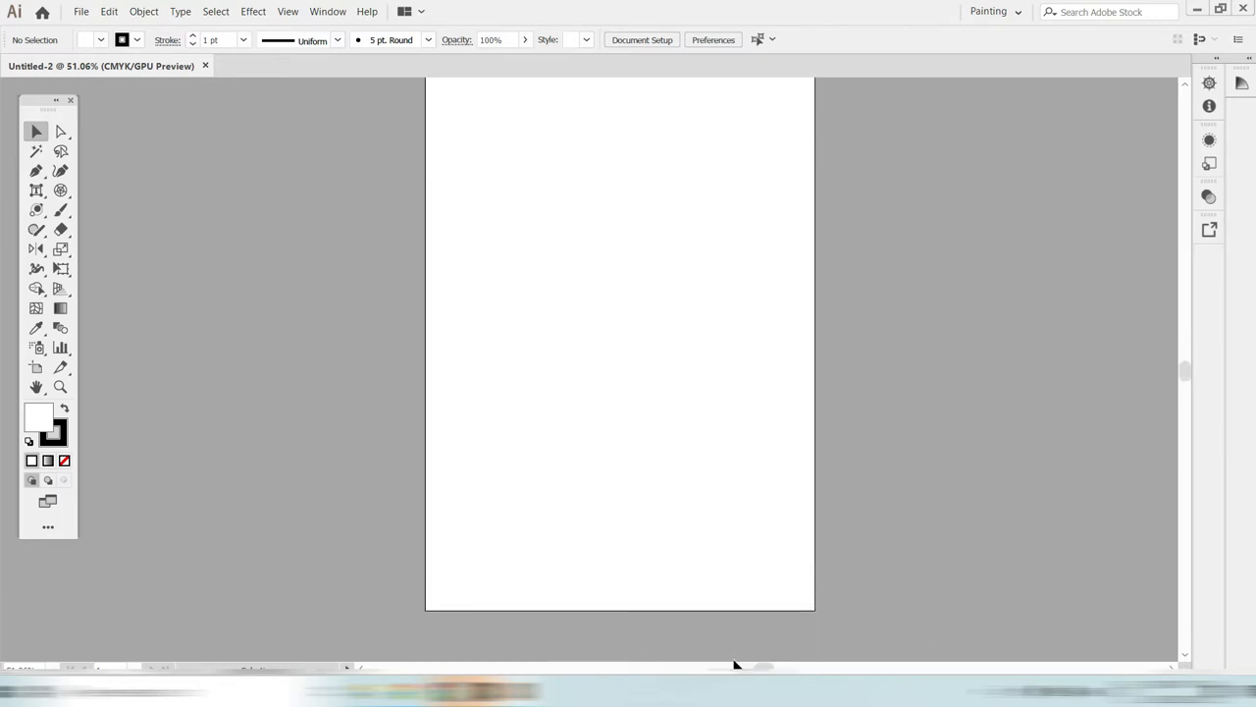
mouse_move(763, 668)
left_mouse_down()
mouse_move(618, 667)
mouse_move(753, 666)
left_mouse_up()
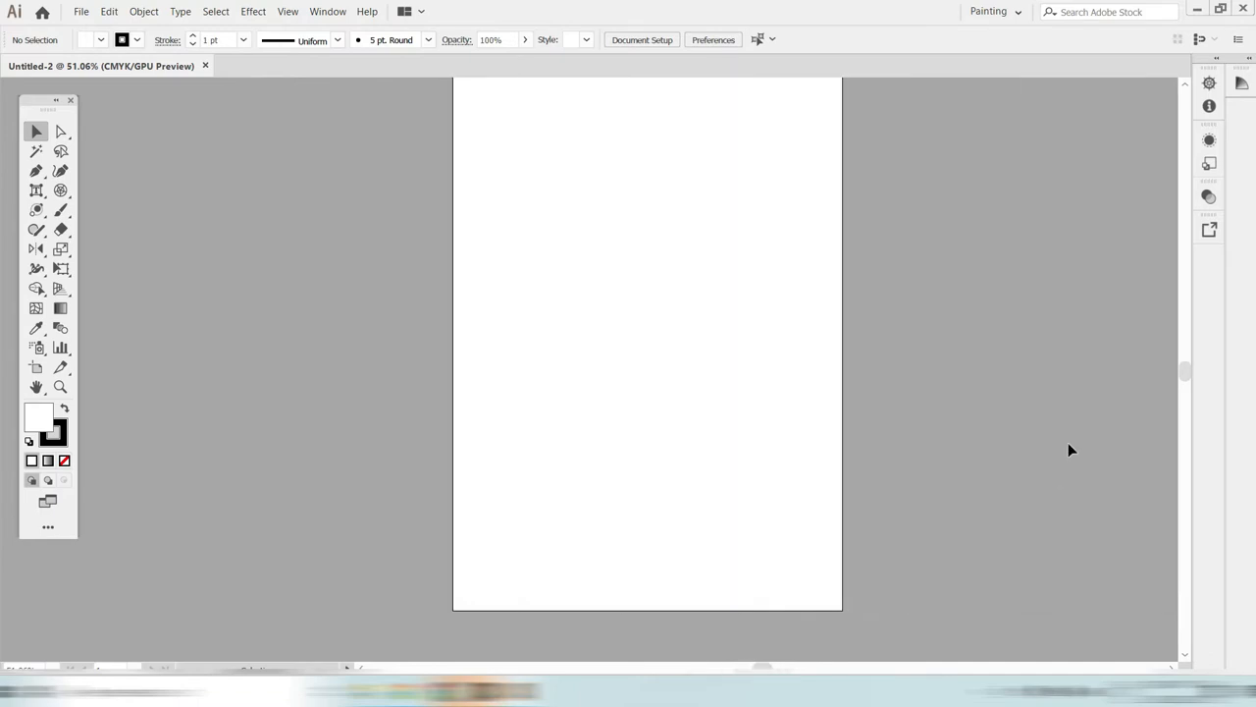
left_click_drag(1185, 385, 1185, 367)
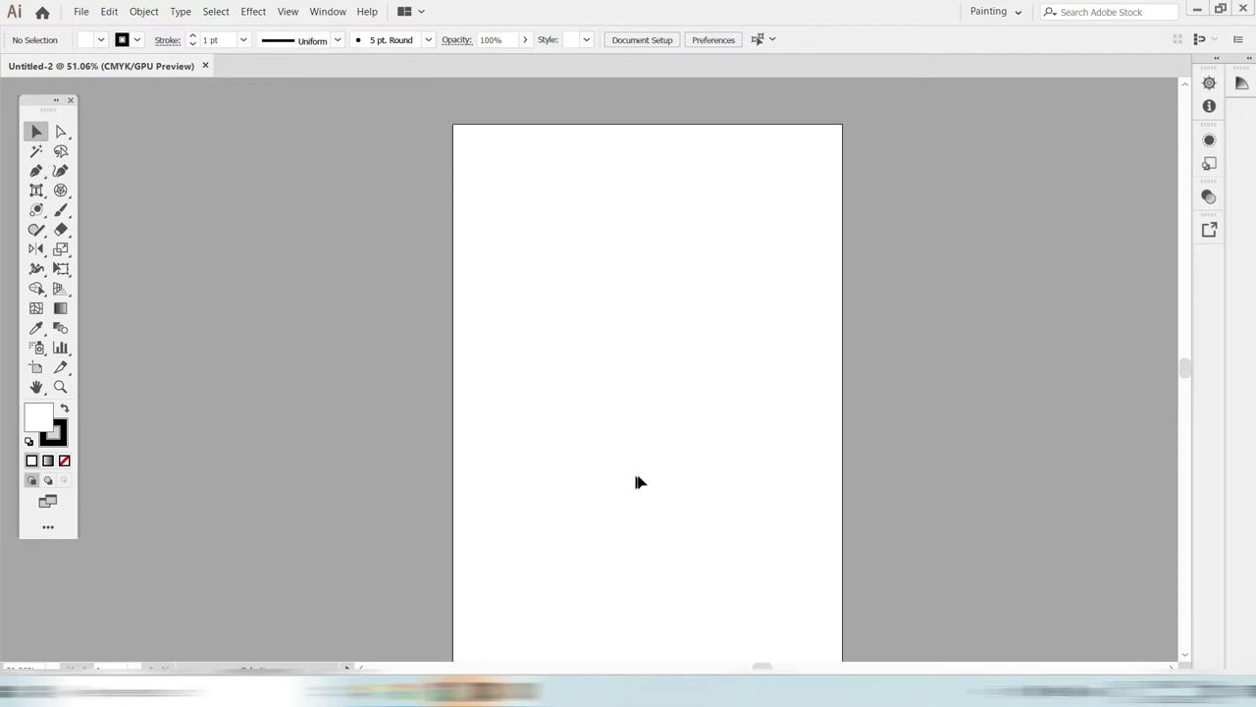
- Show the Swatches panel and place it as a floating panel away from the artboard, next to the docked panel icons
left_click(341, 10)
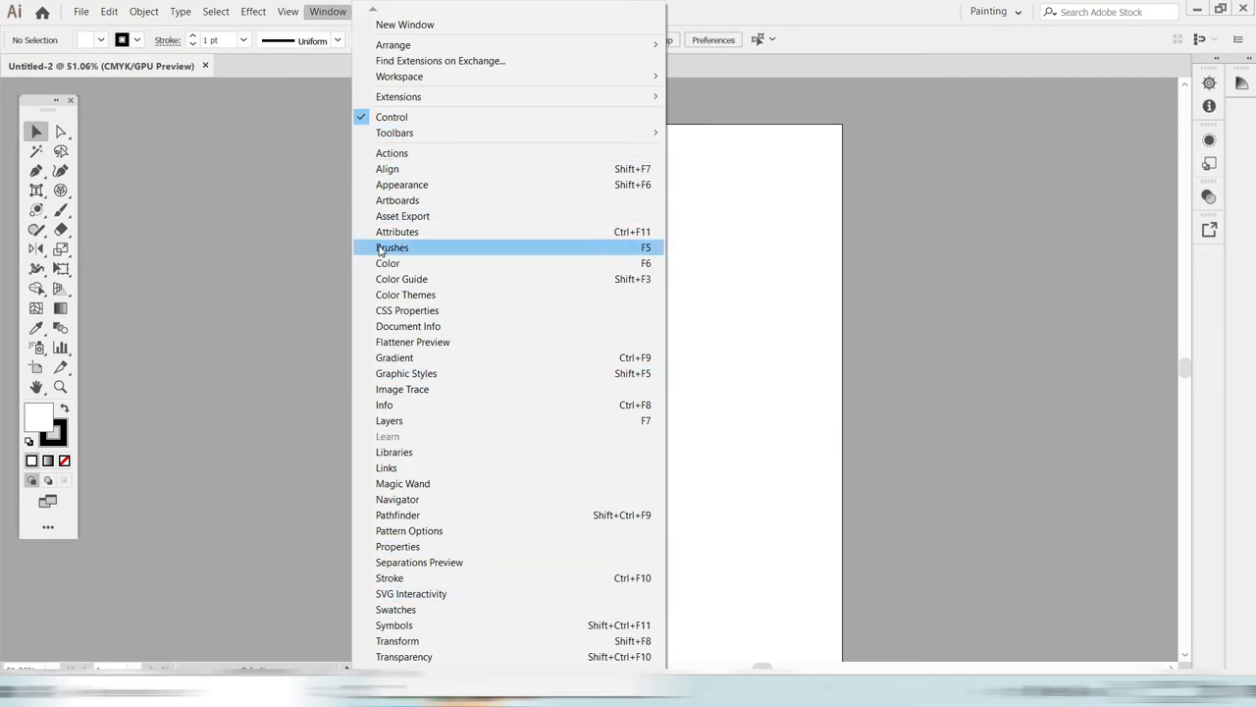
left_click(428, 610)
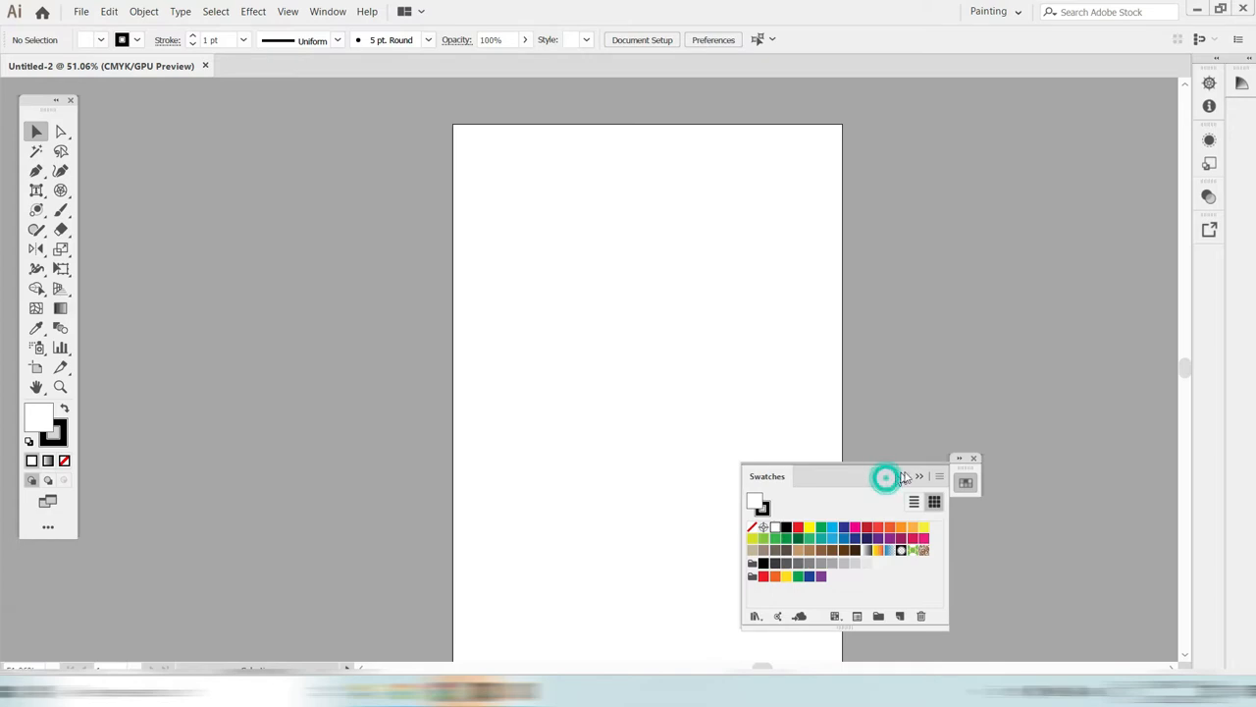
mouse_move(886, 477)
left_mouse_down()
mouse_move(1050, 285)
mouse_move(1134, 98)
left_mouse_up()
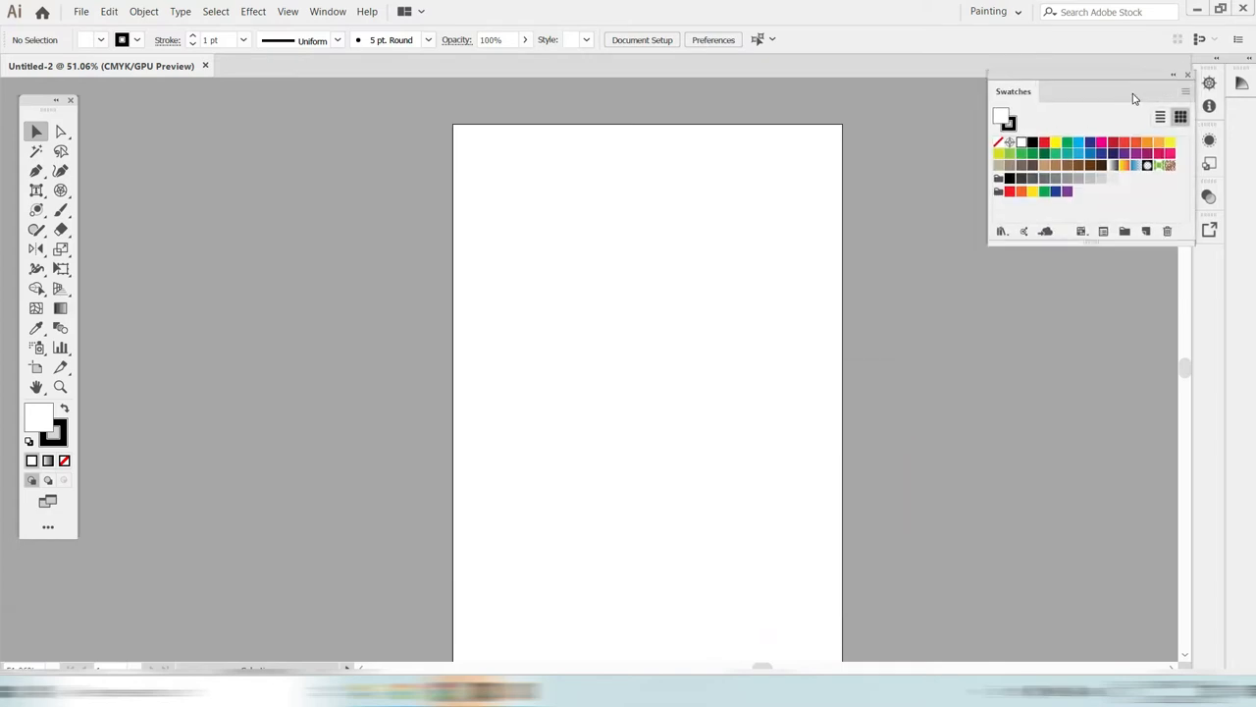
- Show the Brushes panel group, try attaching it beneath the floating Swatches panel, and detach and close it again
left_click(343, 9)
left_click(401, 247)
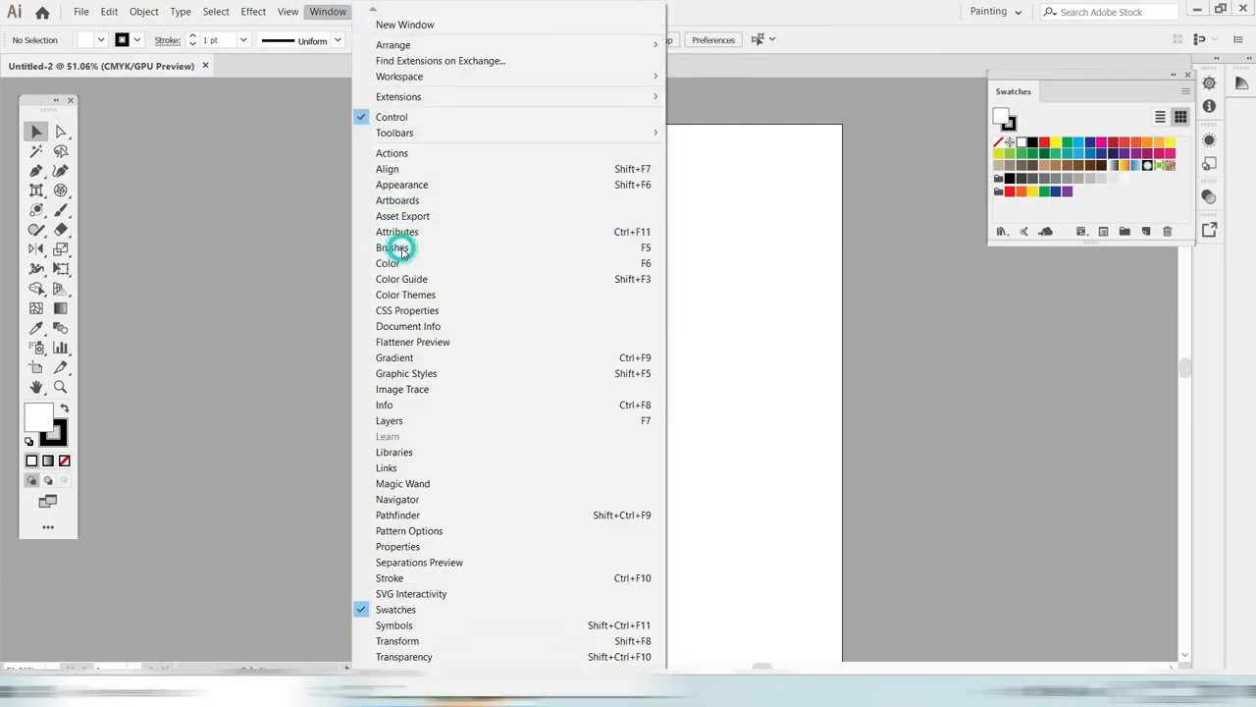
mouse_move(928, 128)
left_mouse_down()
mouse_move(1134, 256)
mouse_move(1112, 227)
mouse_move(1100, 234)
left_mouse_up()
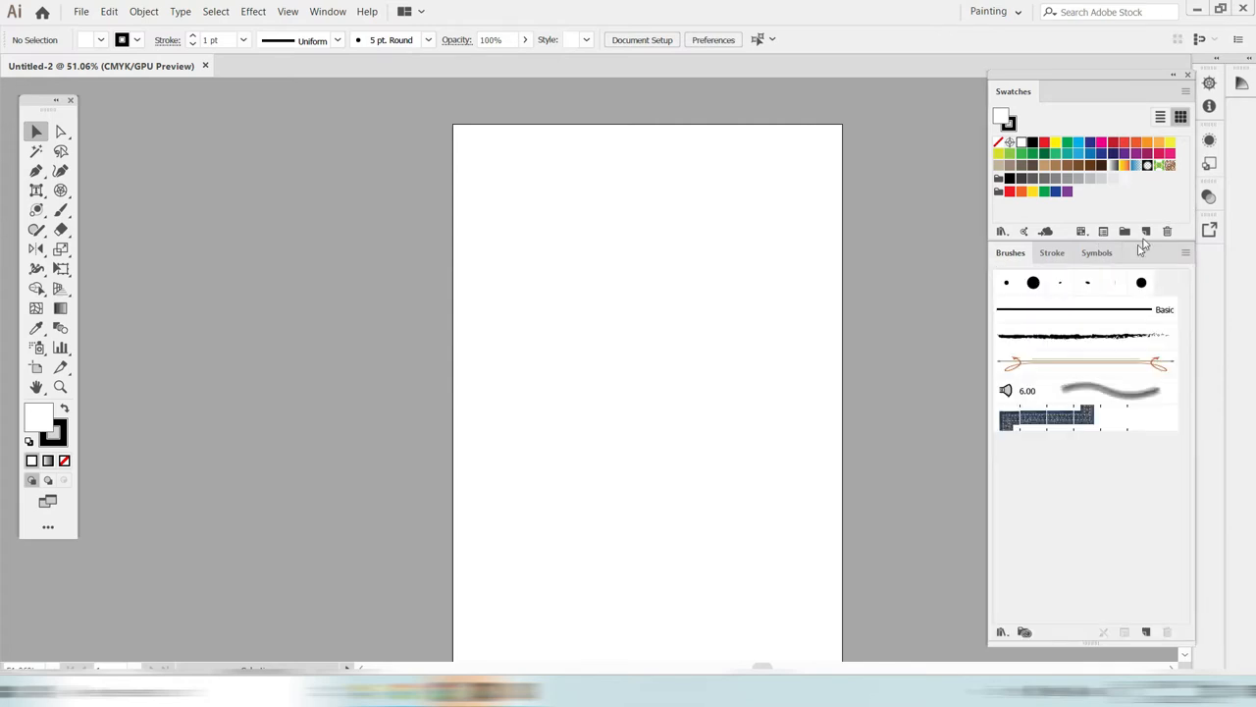
left_click_drag(1146, 253, 1136, 265)
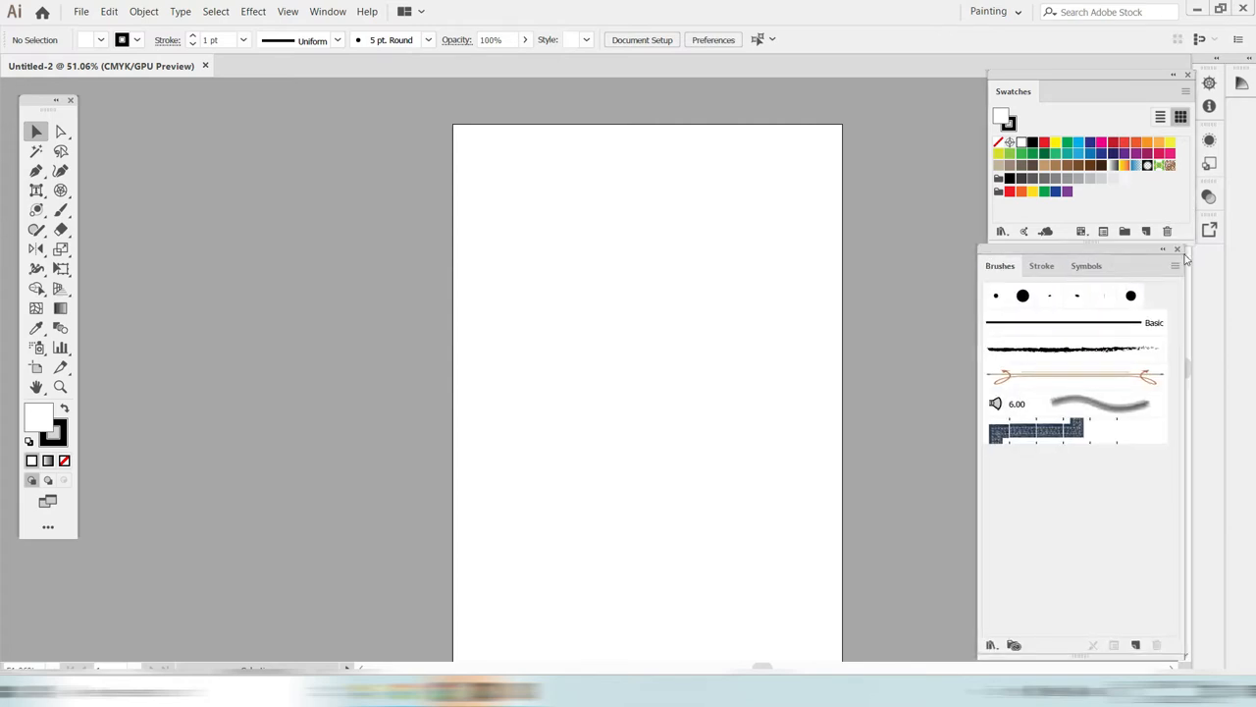
left_click(1178, 251)
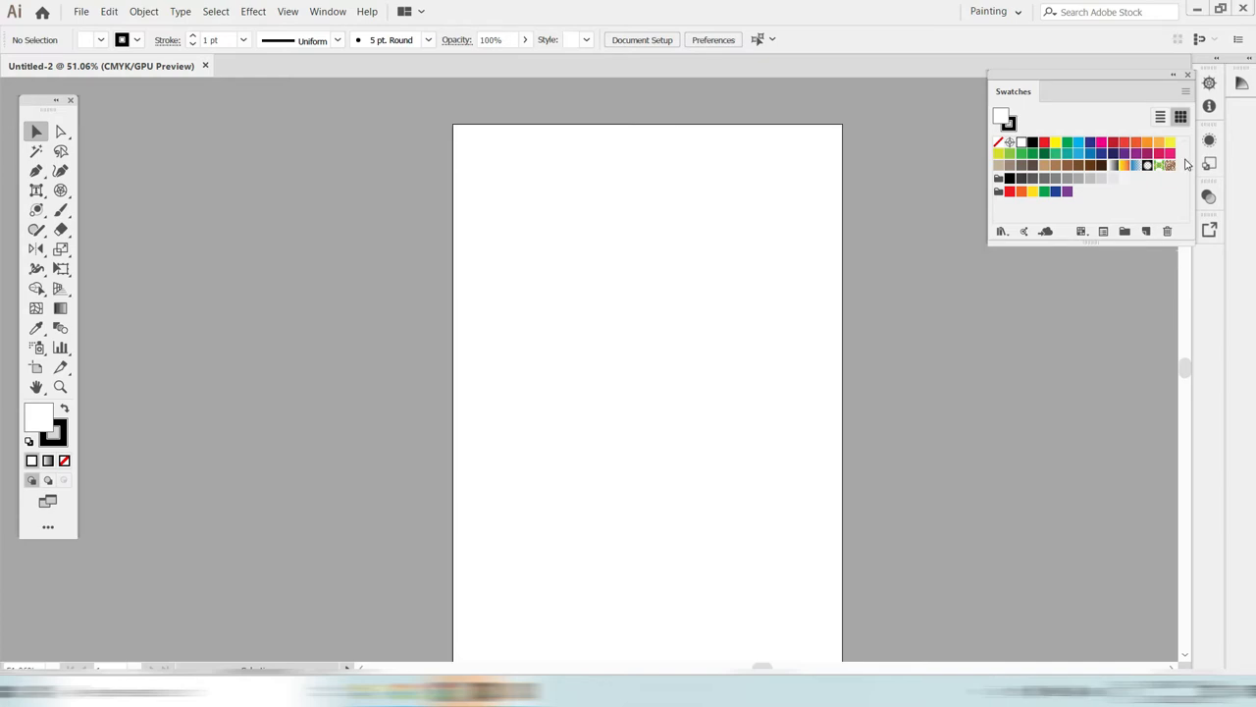
- Show the Artboards panel and place it as a floating panel beside the Swatches panel
left_click(334, 12)
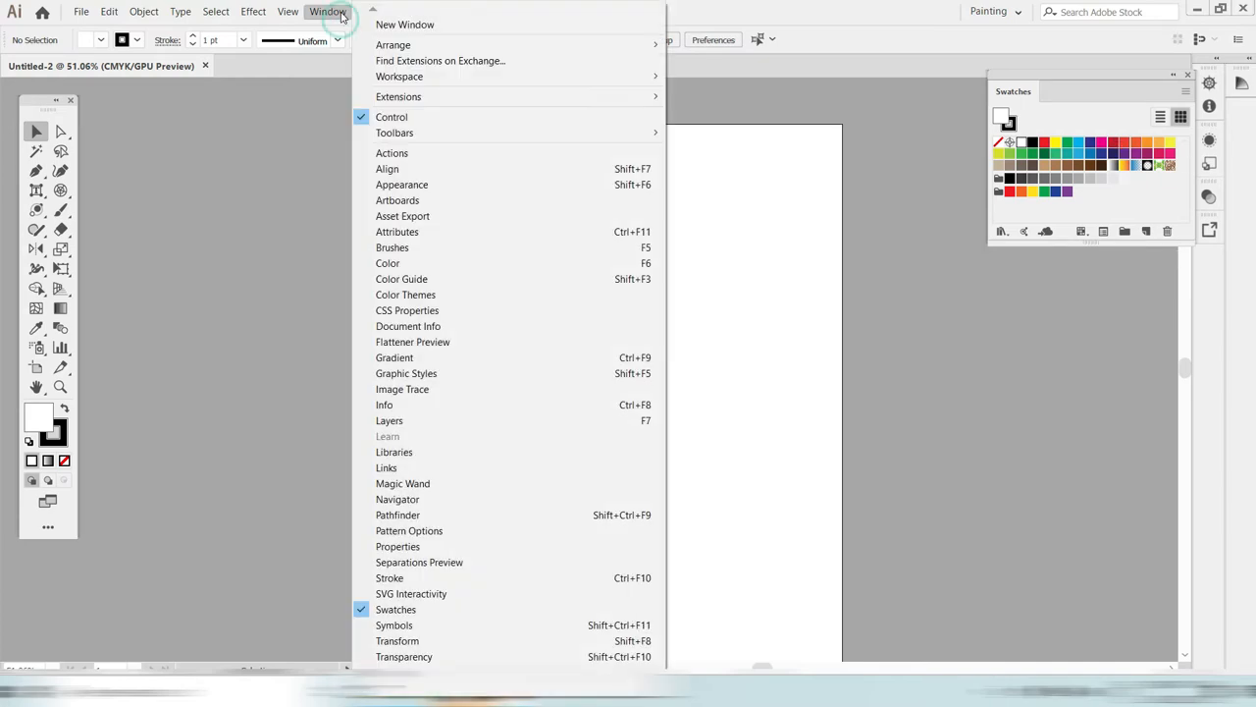
left_click(424, 202)
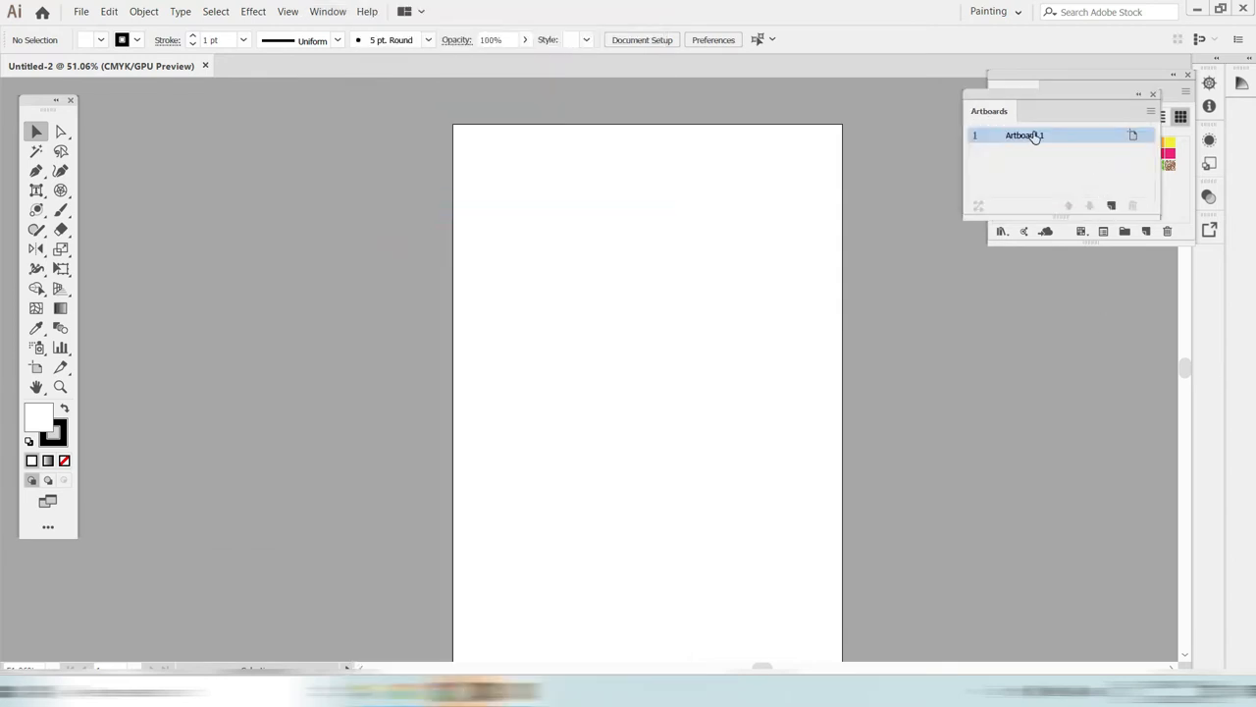
left_click_drag(1047, 98, 874, 88)
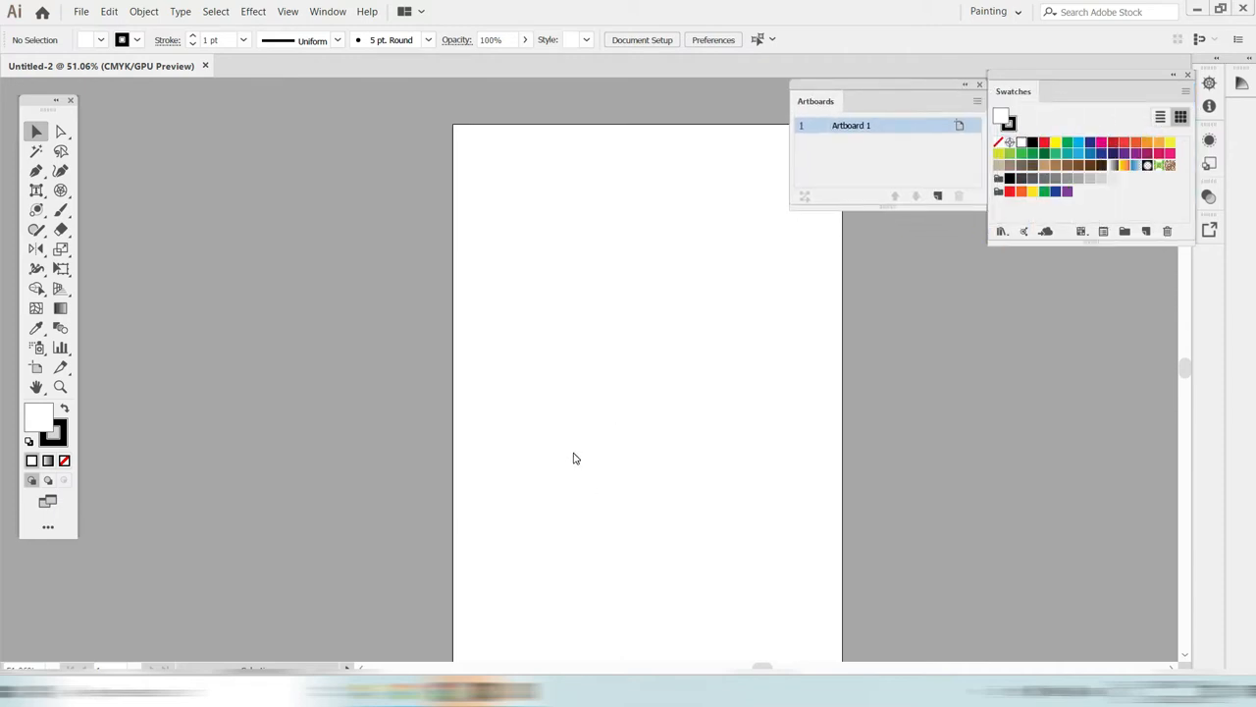
- Add two new artboards to the document and move the floating Artboards panel below the Swatches panel
left_click(939, 197)
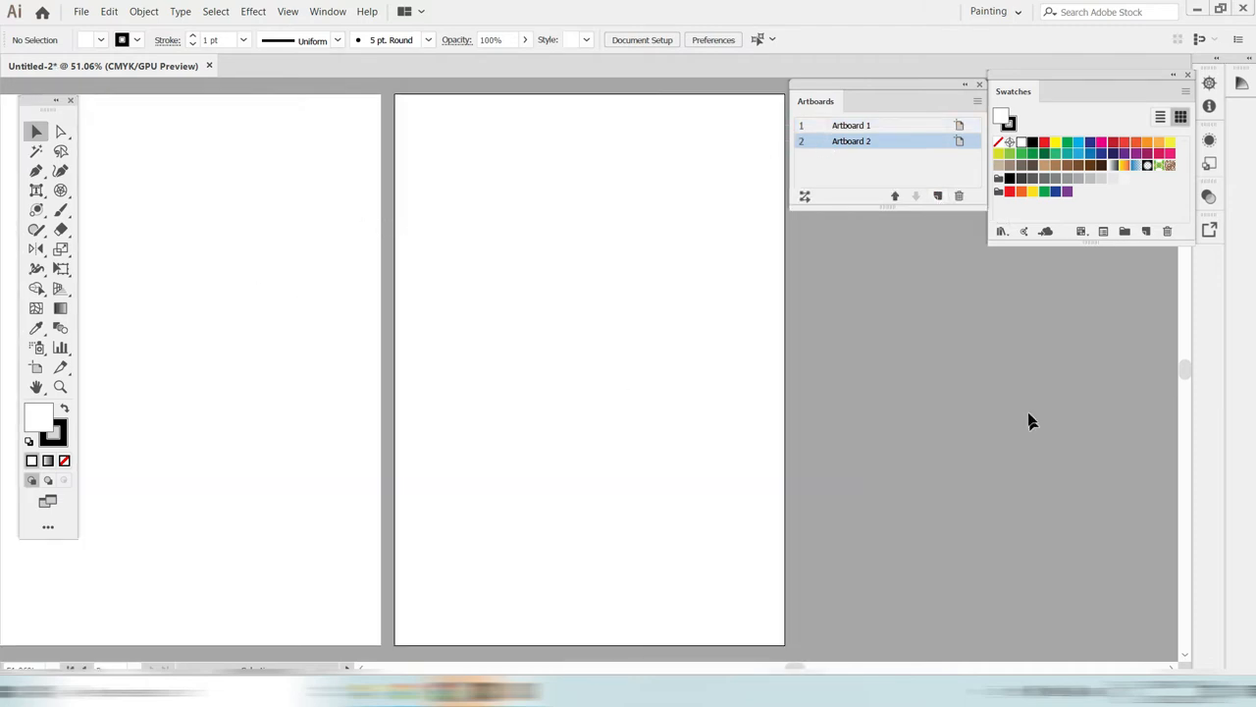
left_click(939, 197)
left_click_drag(229, 252, 248, 302)
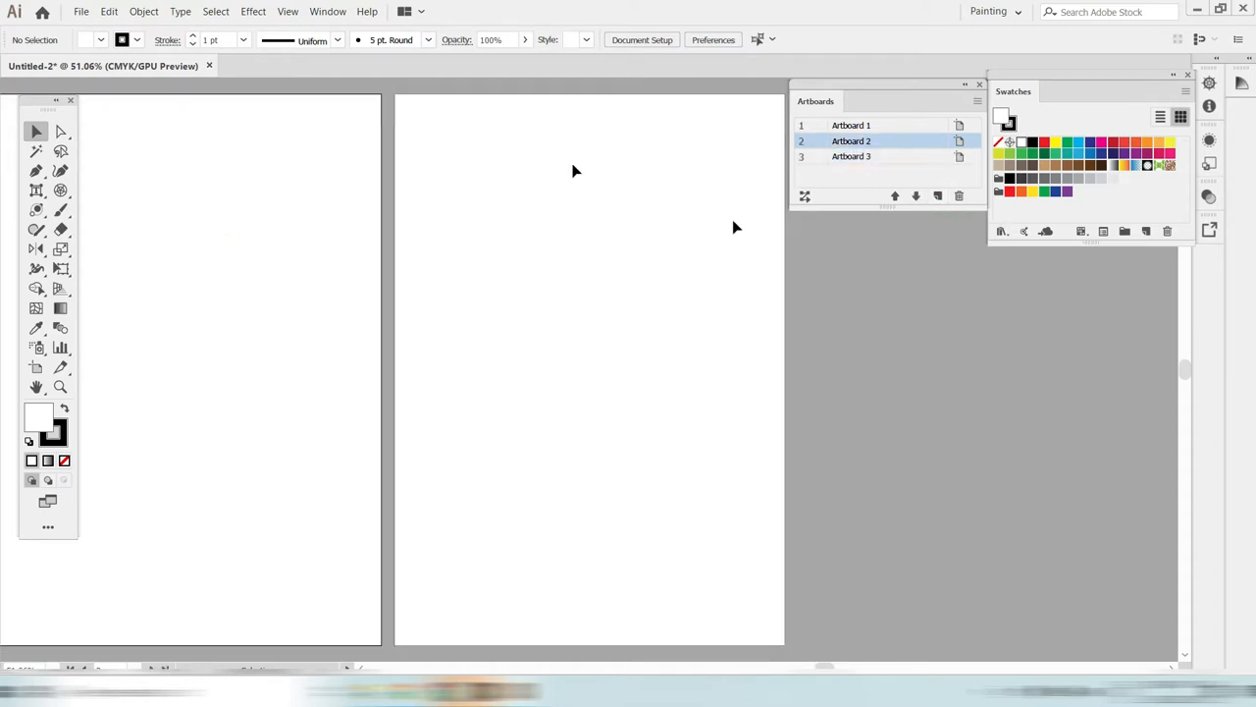
left_click(662, 241)
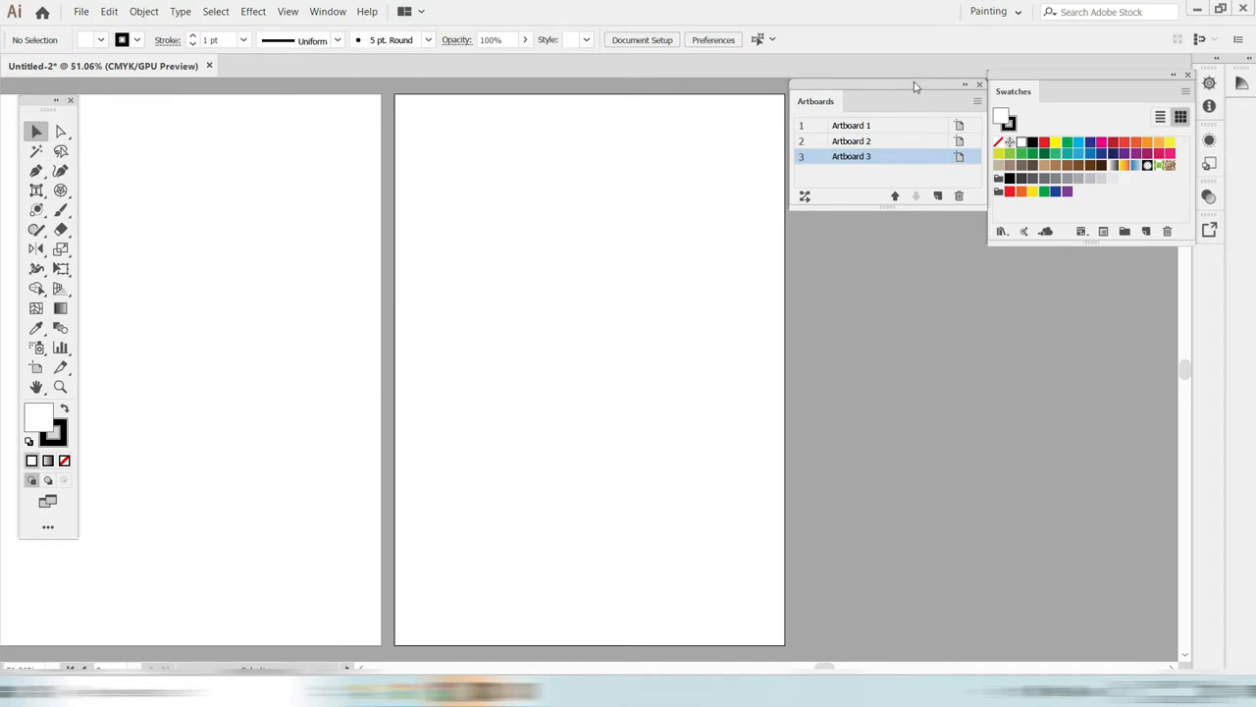
left_click_drag(914, 86, 1095, 253)
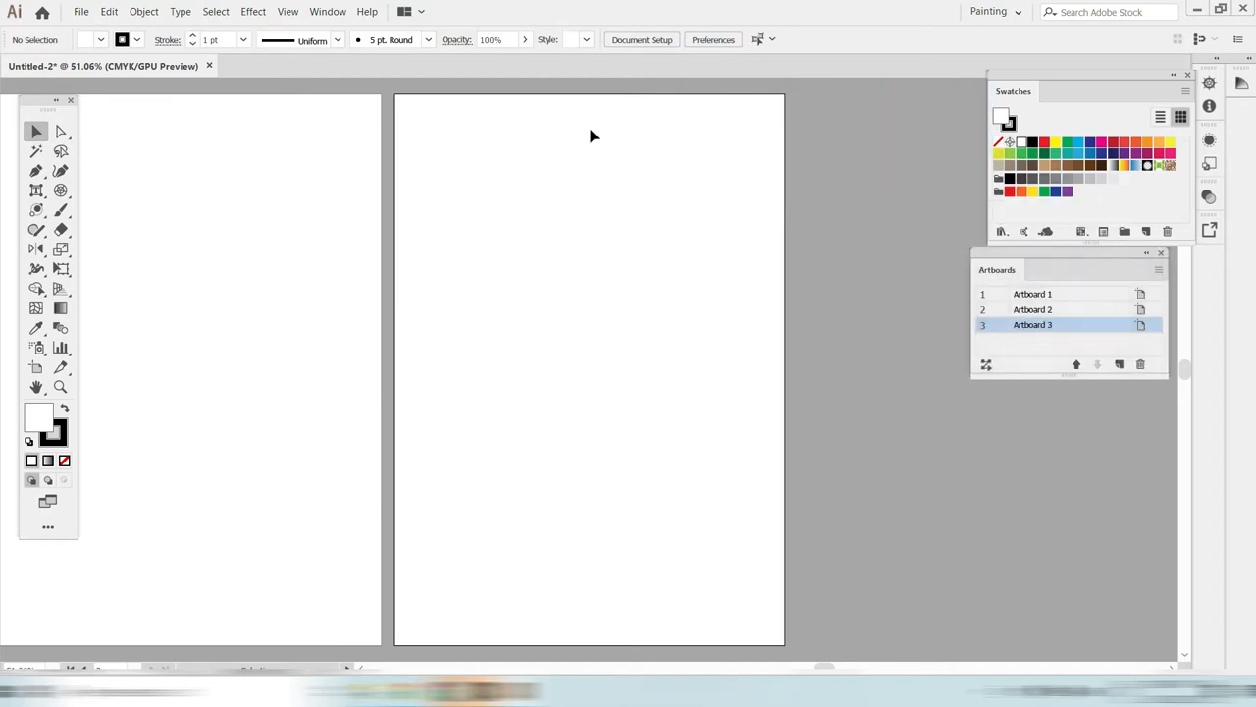
left_click(587, 119)
key("o")
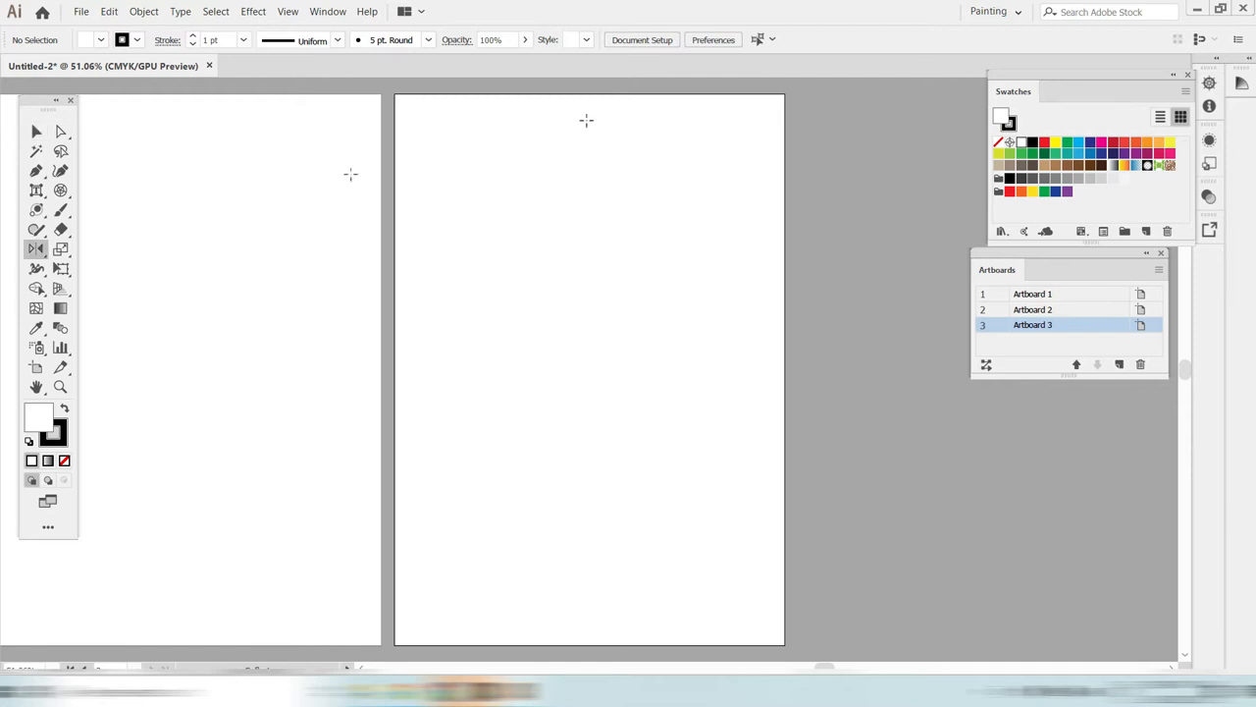
left_click(37, 131)
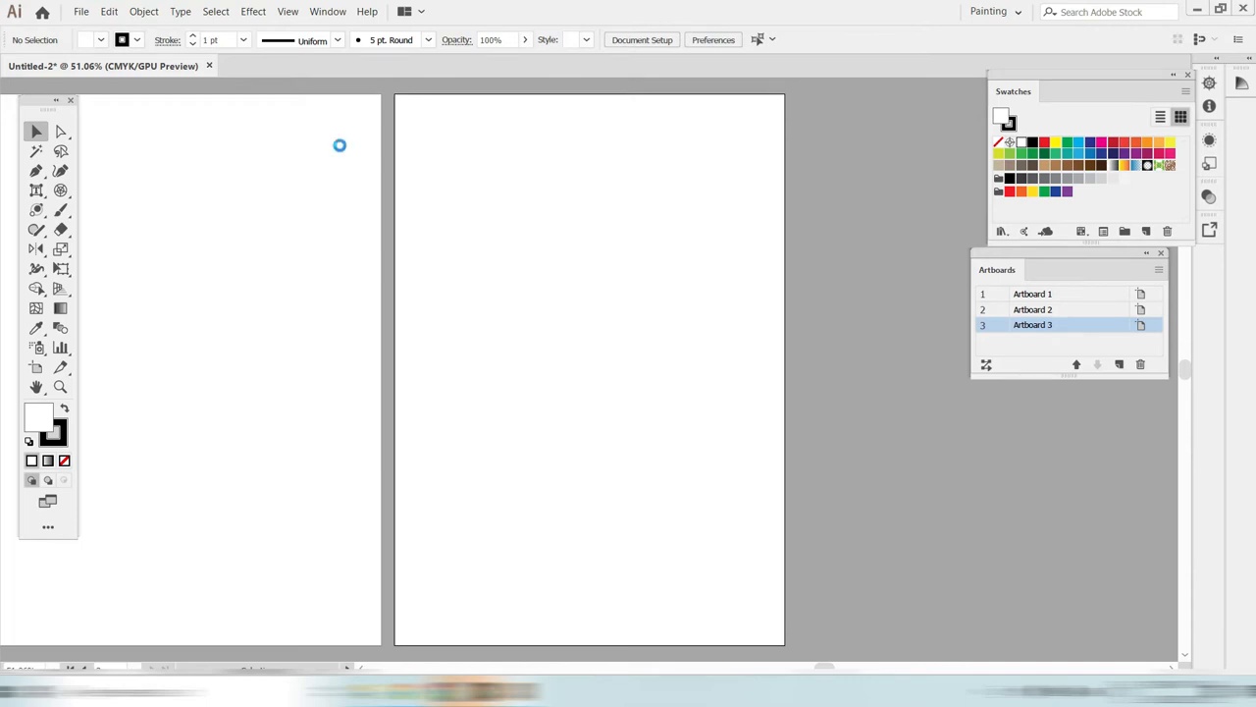
- With the Artboard tool, nudge Artboard 2 slightly towards Artboard 3, to an X position of 324.88 mm
key("shift+o")
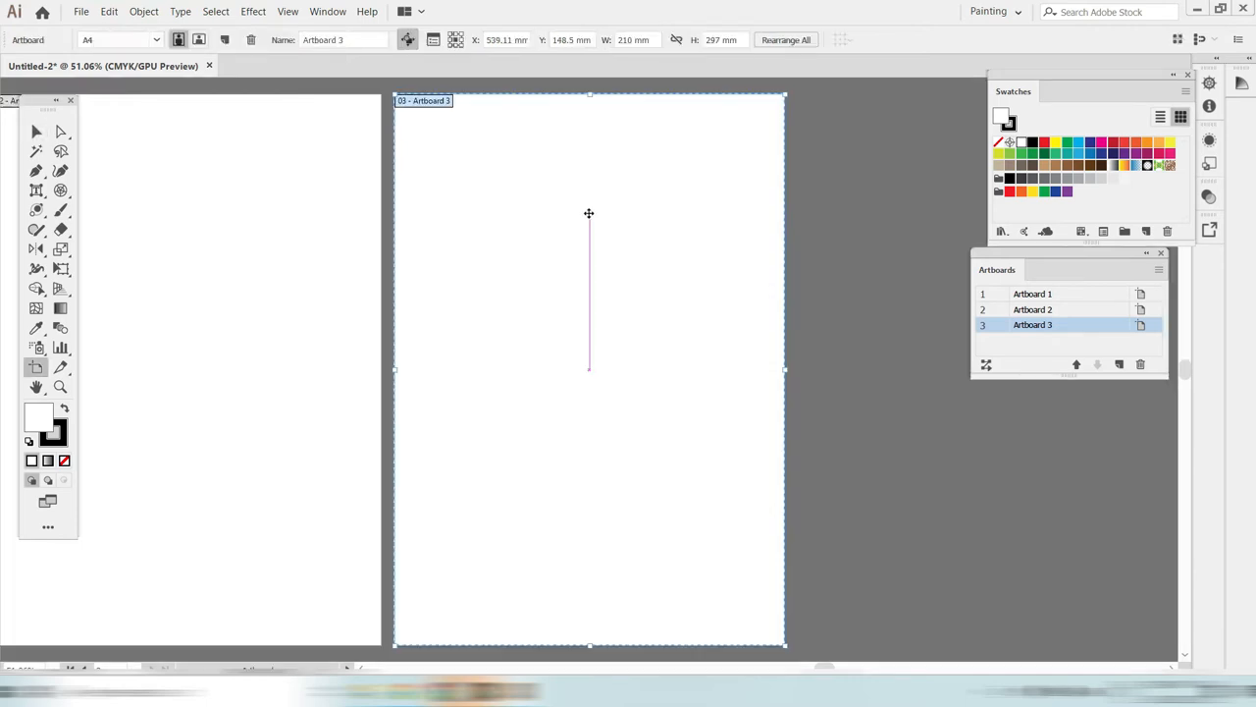
left_click(304, 201)
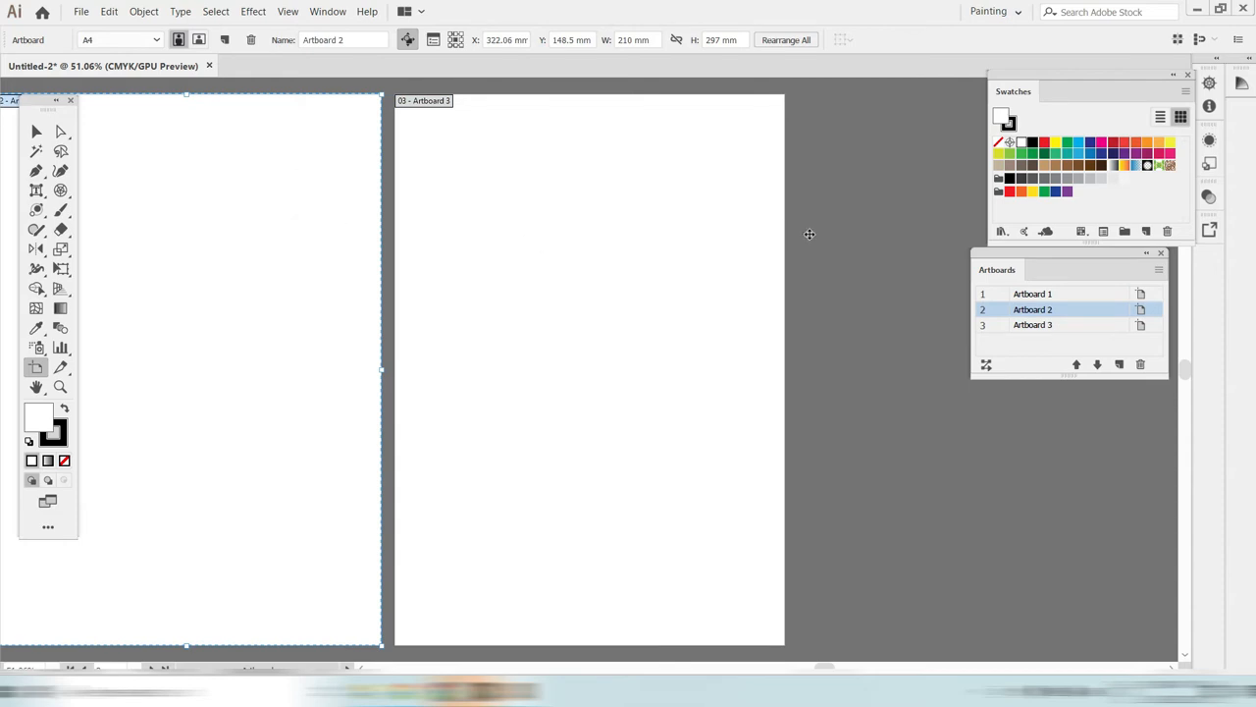
key("Right")
key("Right")
key("Right")
key("Right")
key("Right")
key("Right")
key("Right")
key("Right")
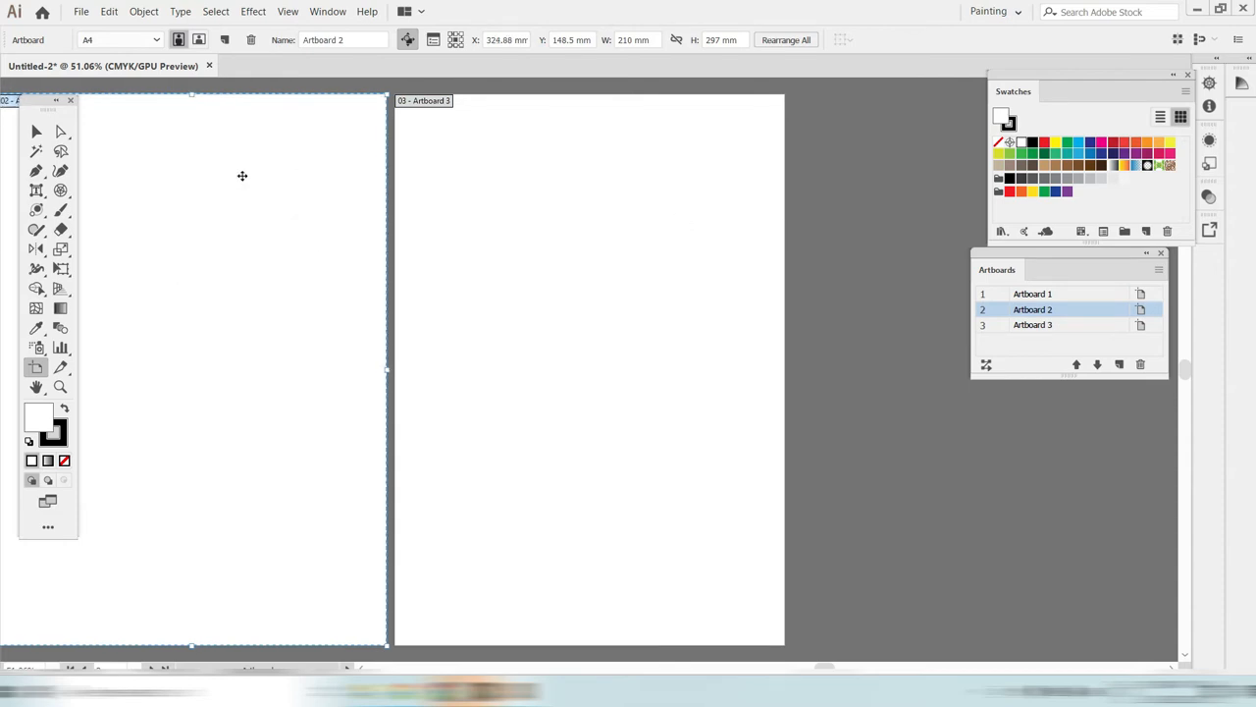
- Delete Artboard 2, and remove Artboard 3 after moving it closer to Artboard 1
left_click_drag(824, 669, 795, 669)
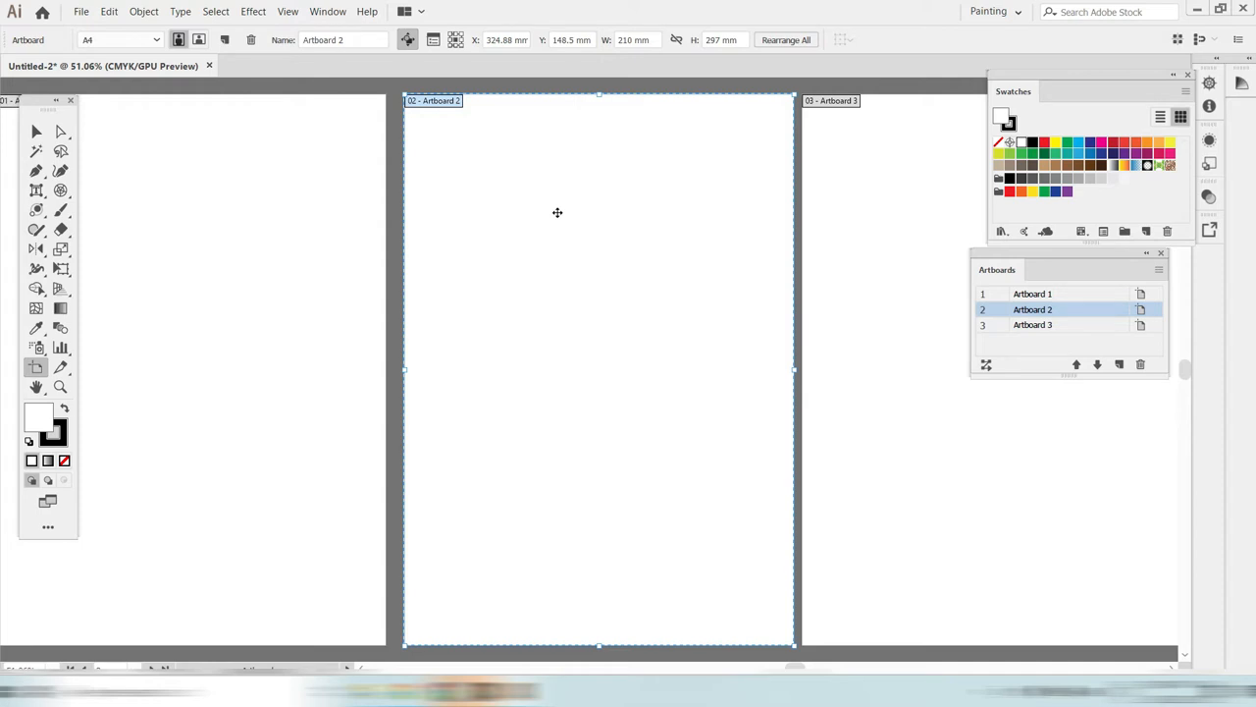
key("Delete")
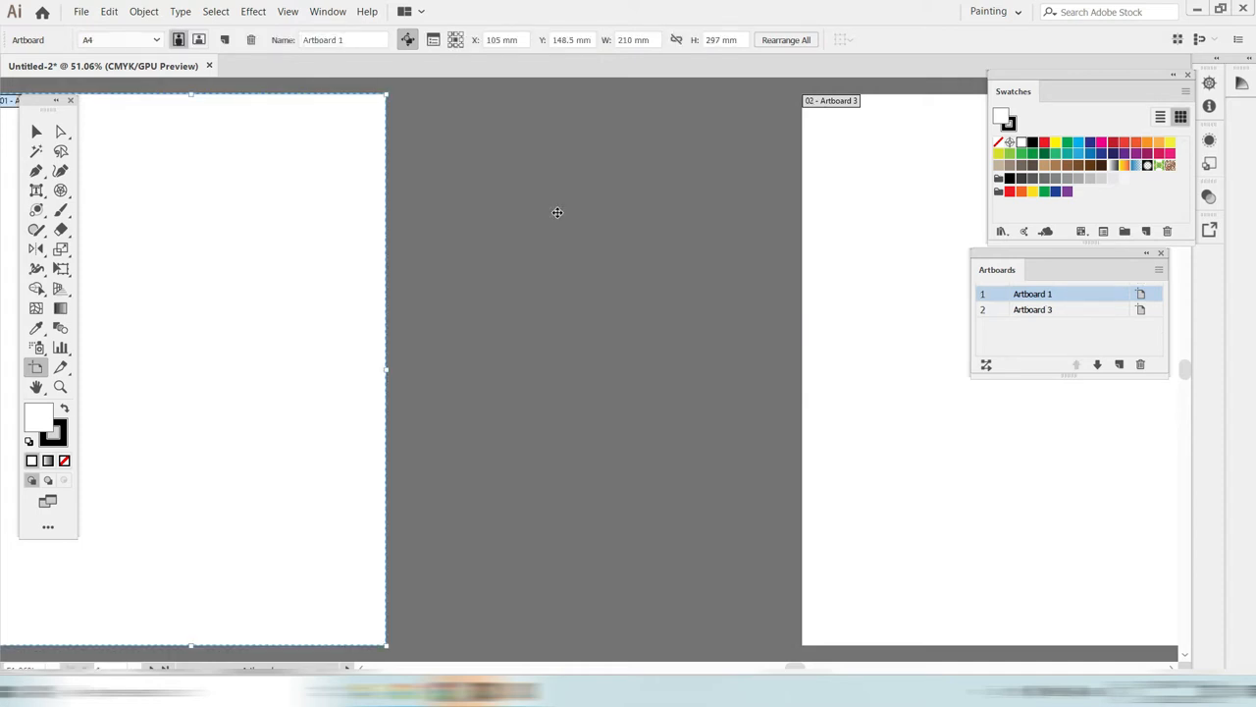
left_click(867, 238)
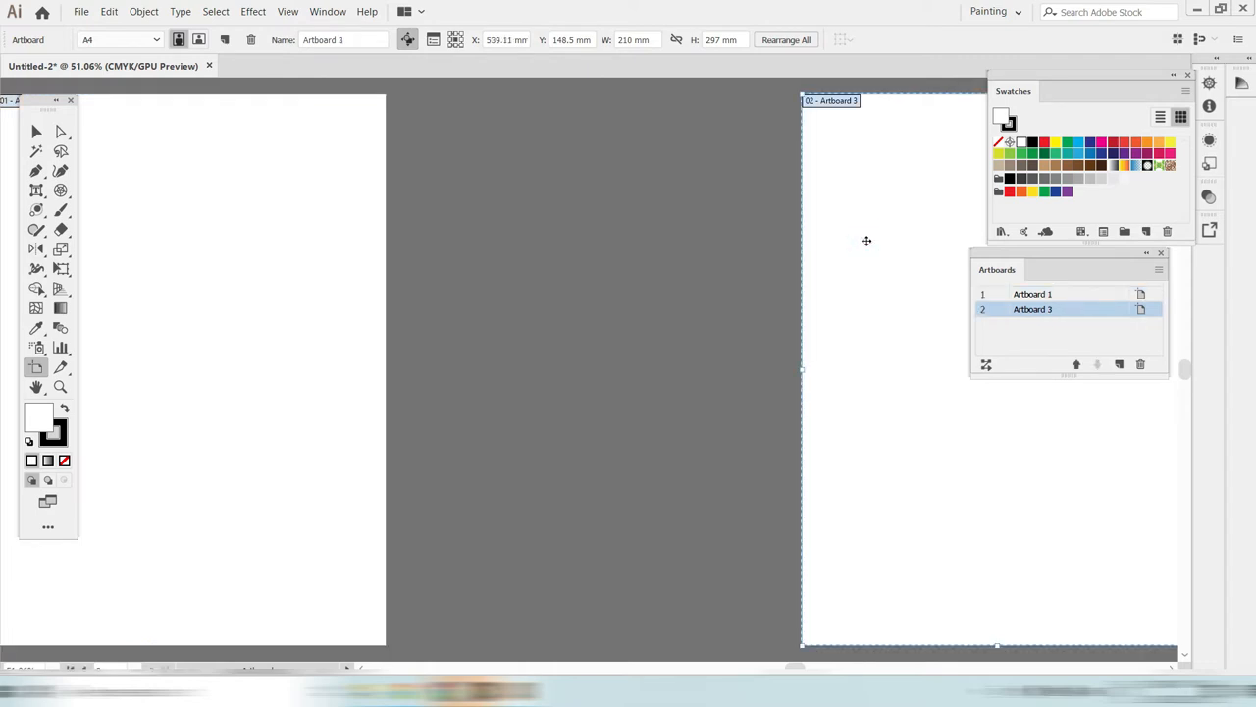
left_click_drag(957, 626, 588, 563)
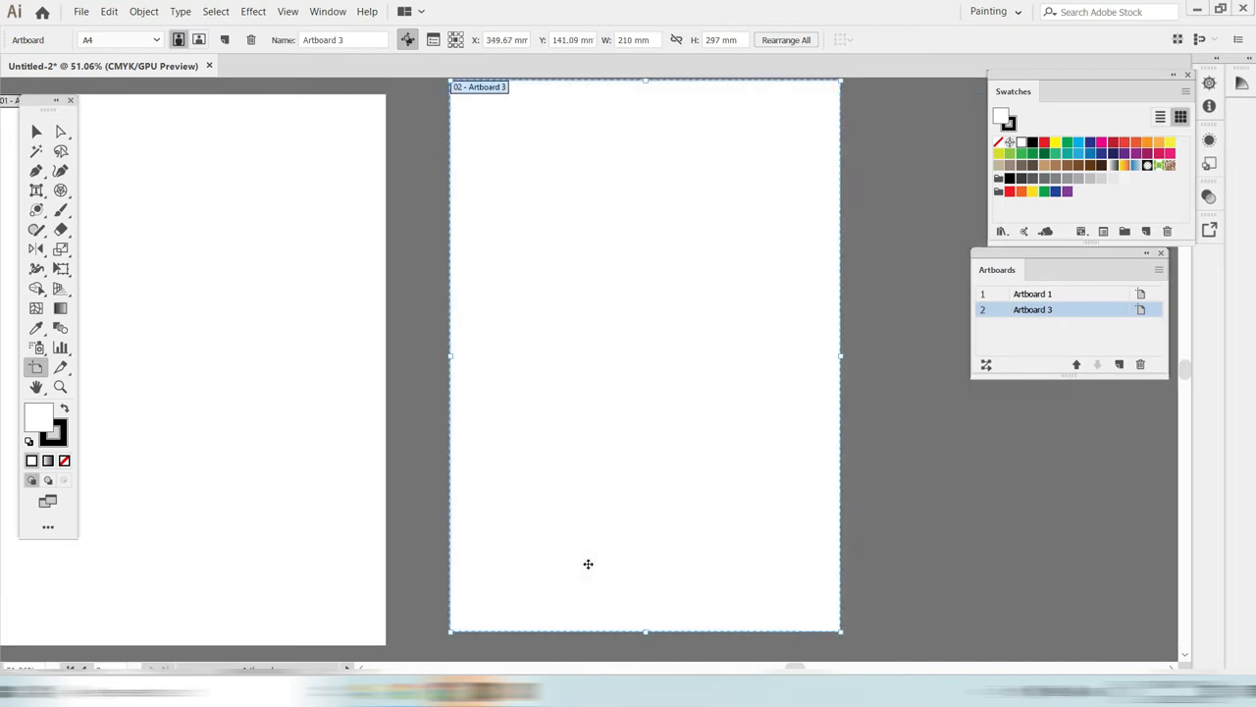
left_click(668, 311)
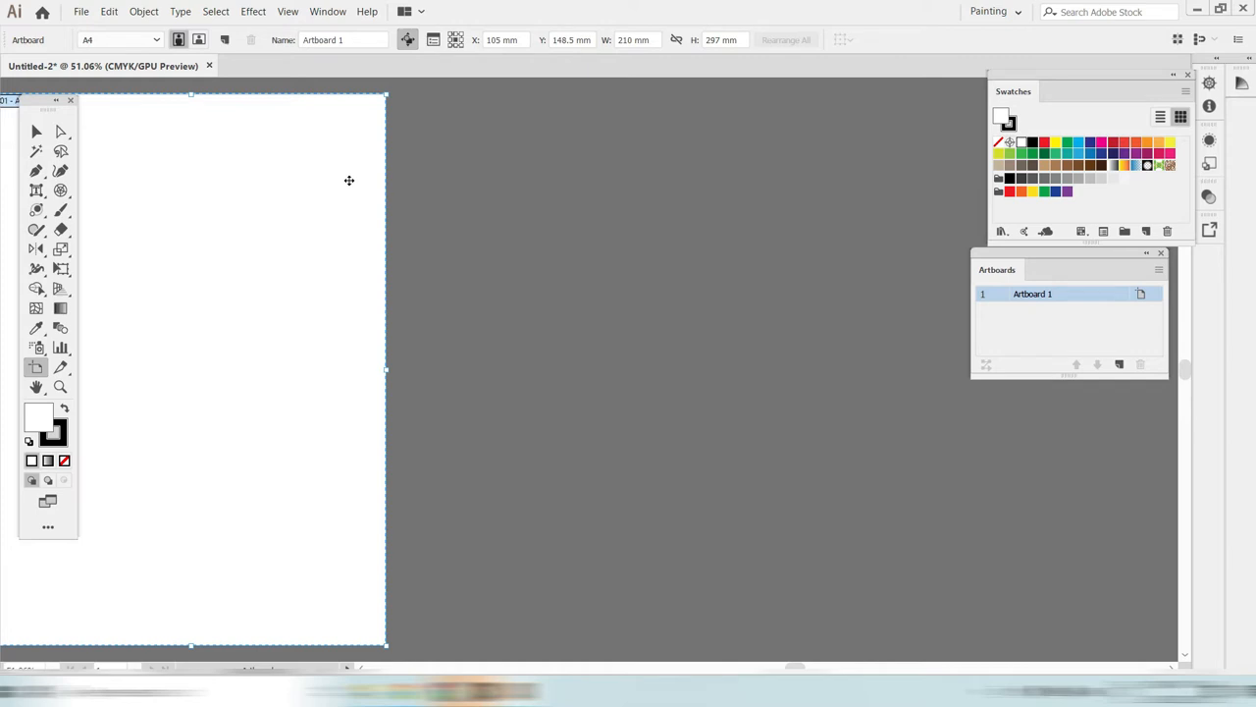
- Return to the Selection tool, centre the remaining artboard in the view and close the Artboards panel
left_click(36, 131)
left_click_drag(298, 226, 336, 236)
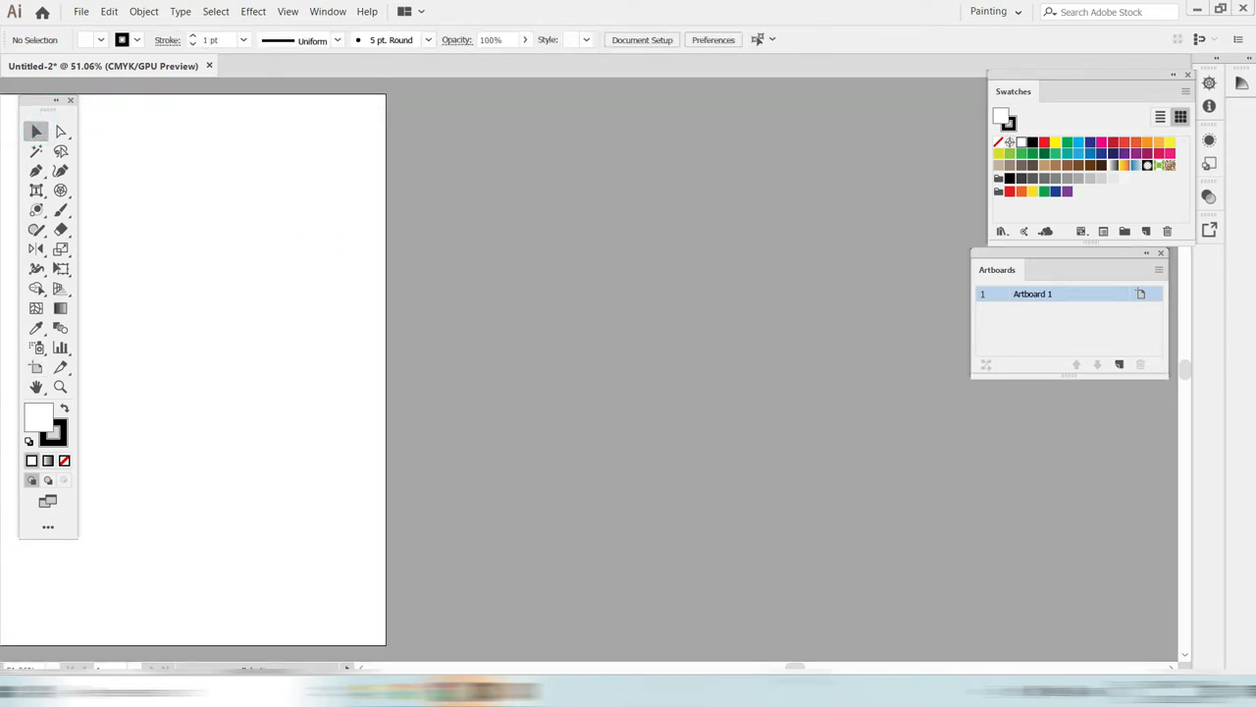
left_click_drag(793, 667, 768, 667)
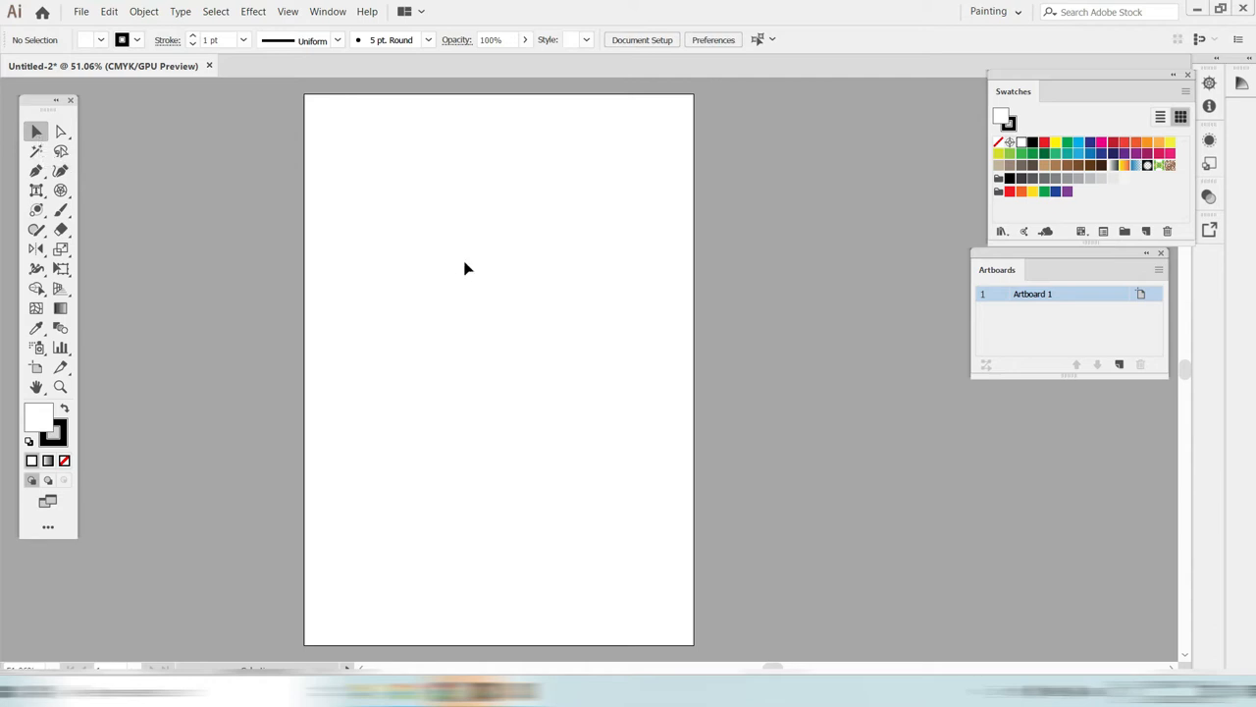
left_click_drag(776, 667, 767, 667)
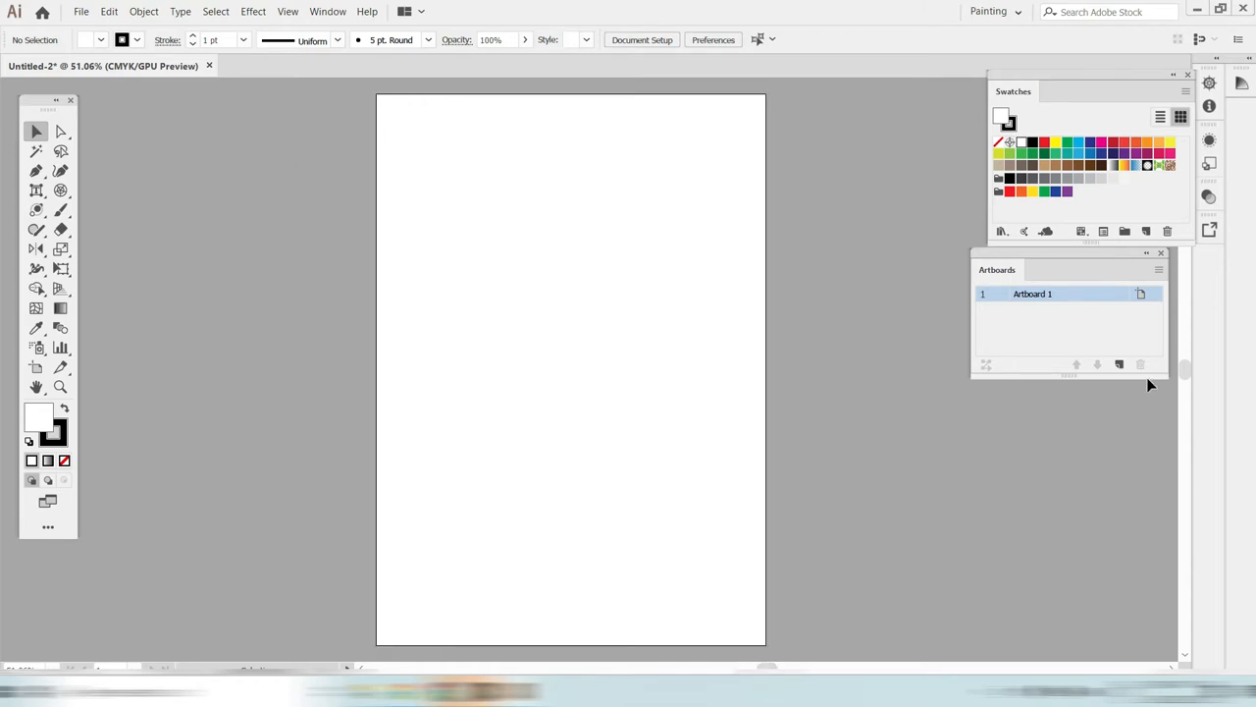
left_click(1161, 254)
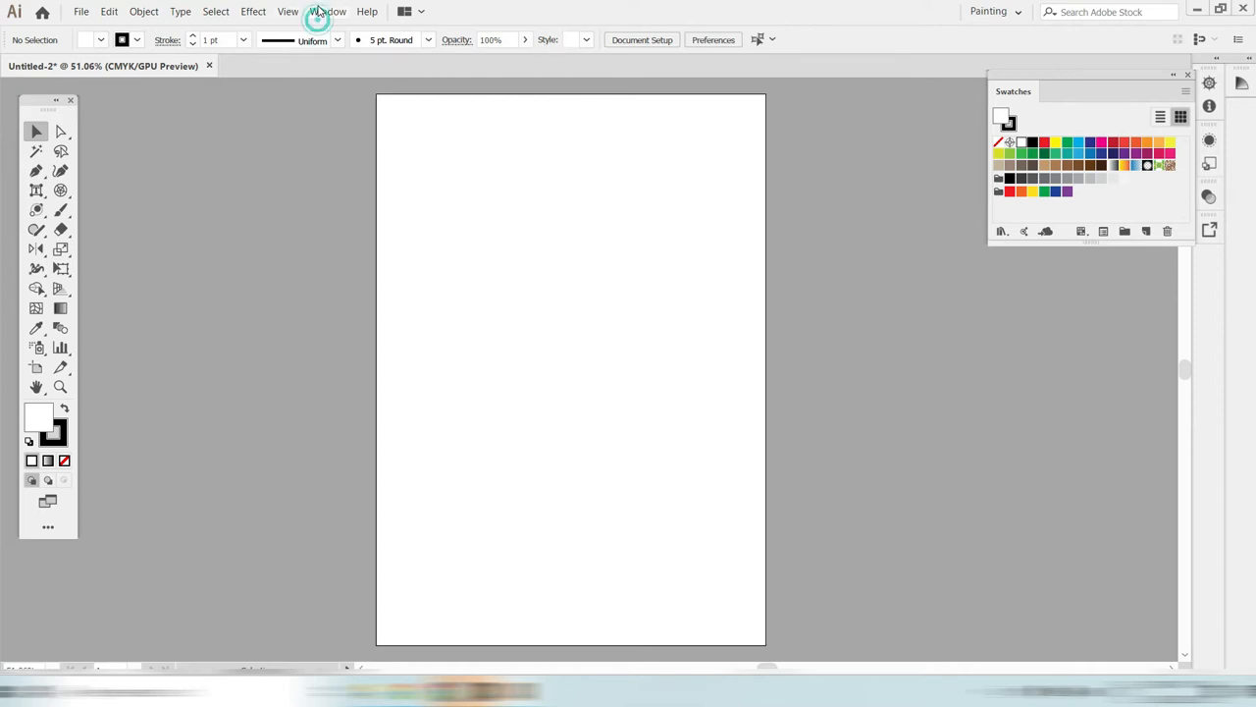
left_click(320, 11)
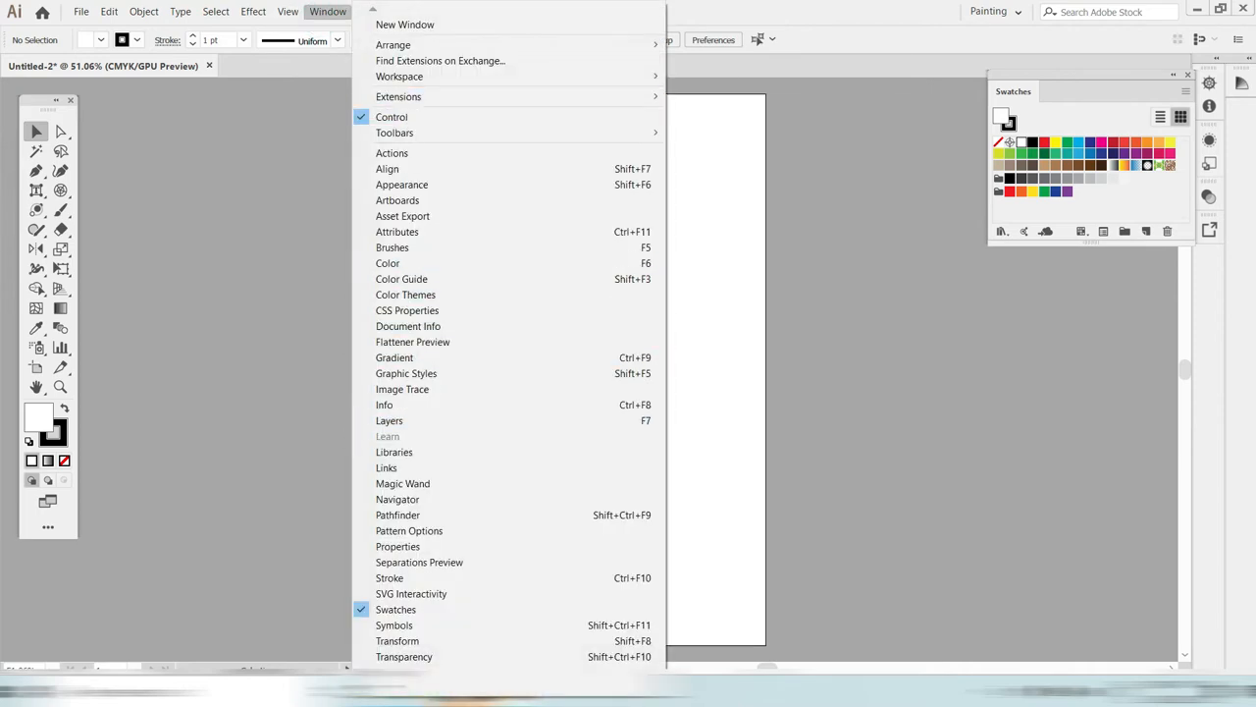
left_click(831, 291)
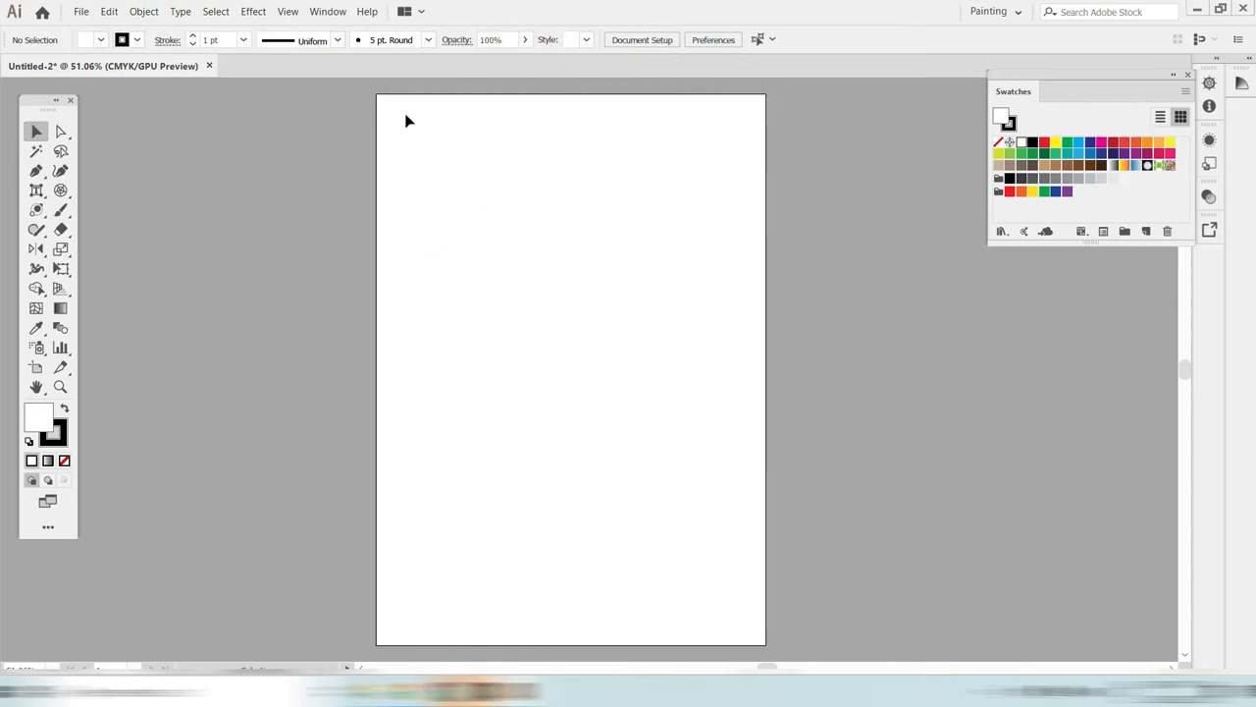
left_click(335, 15)
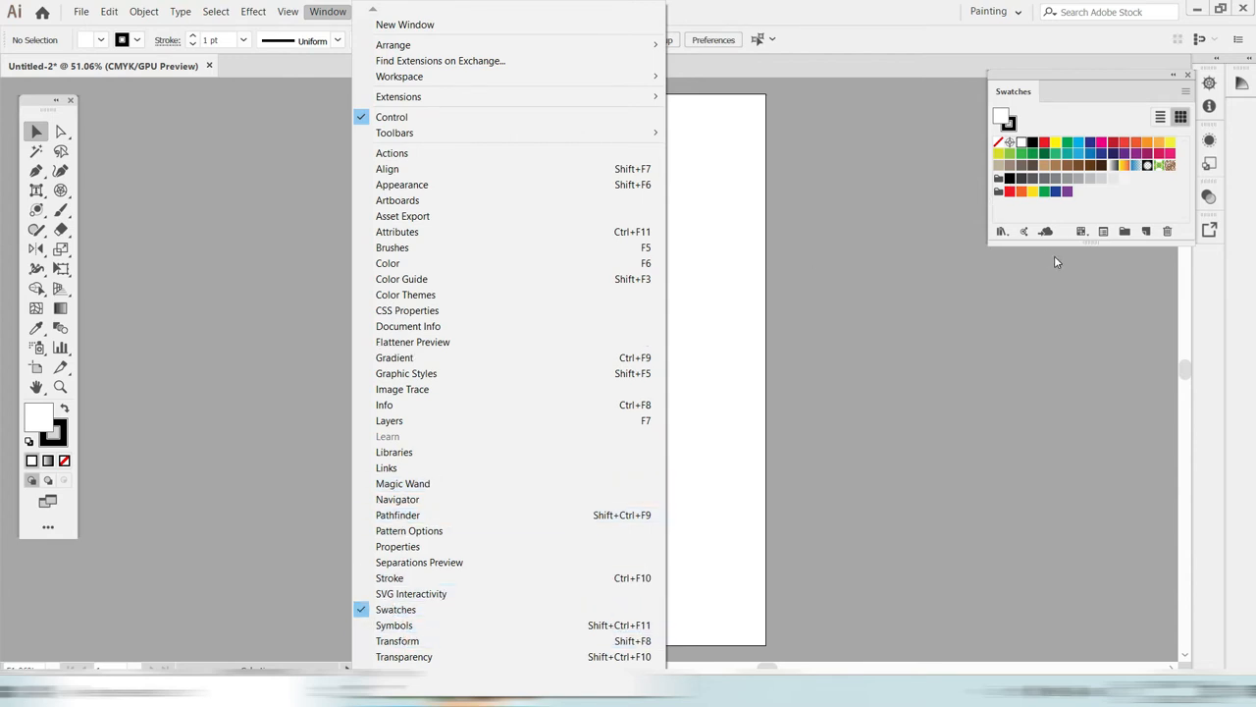
left_click(1046, 321)
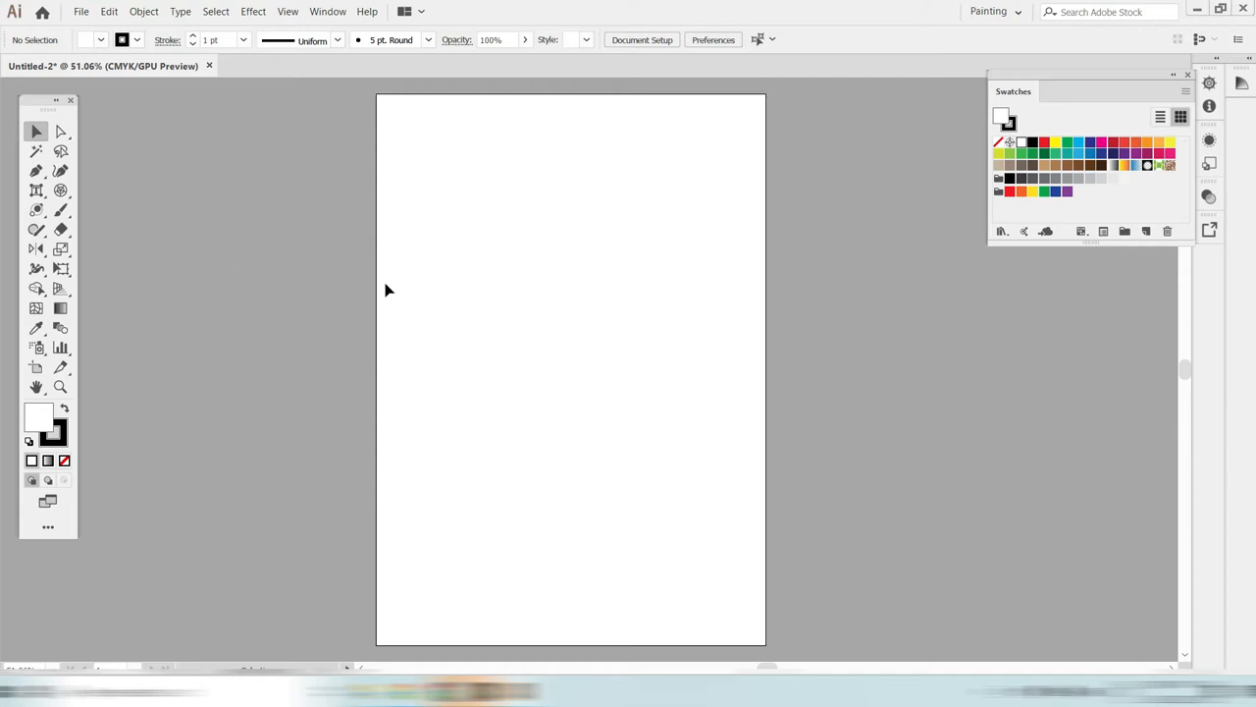
- Try a green swatch as the fill color and set the fill back to white
left_click(1022, 155)
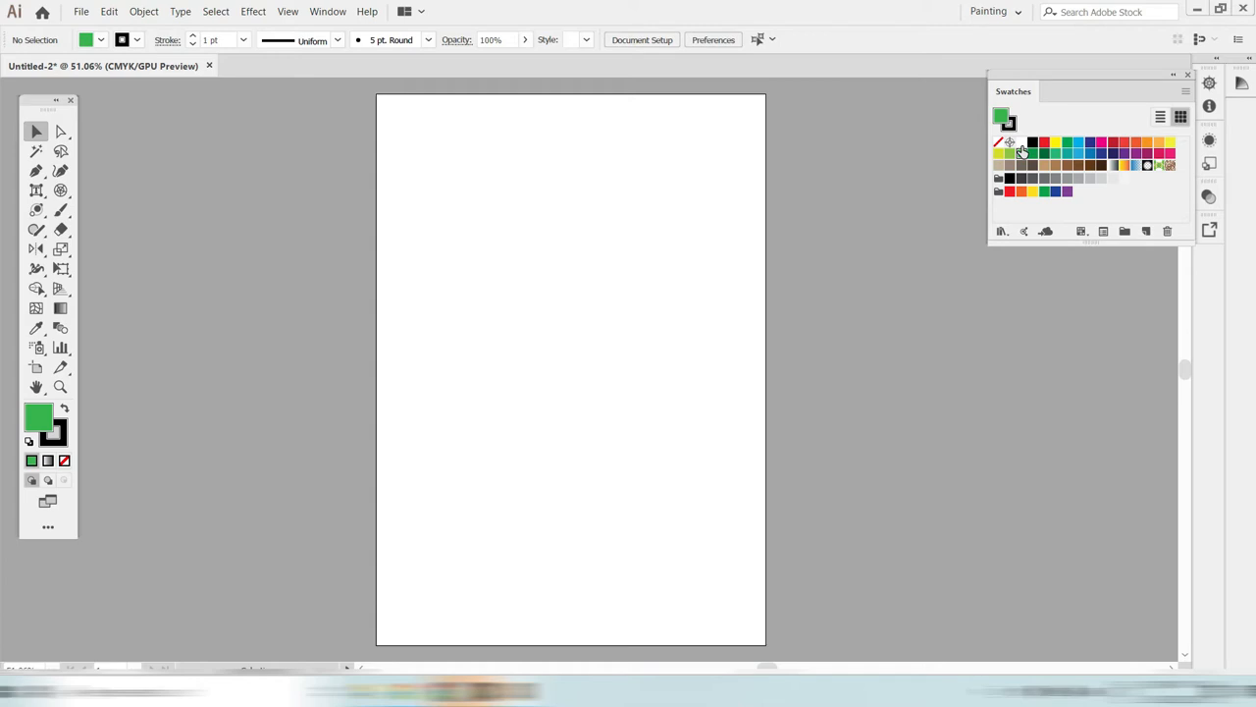
left_click(1021, 143)
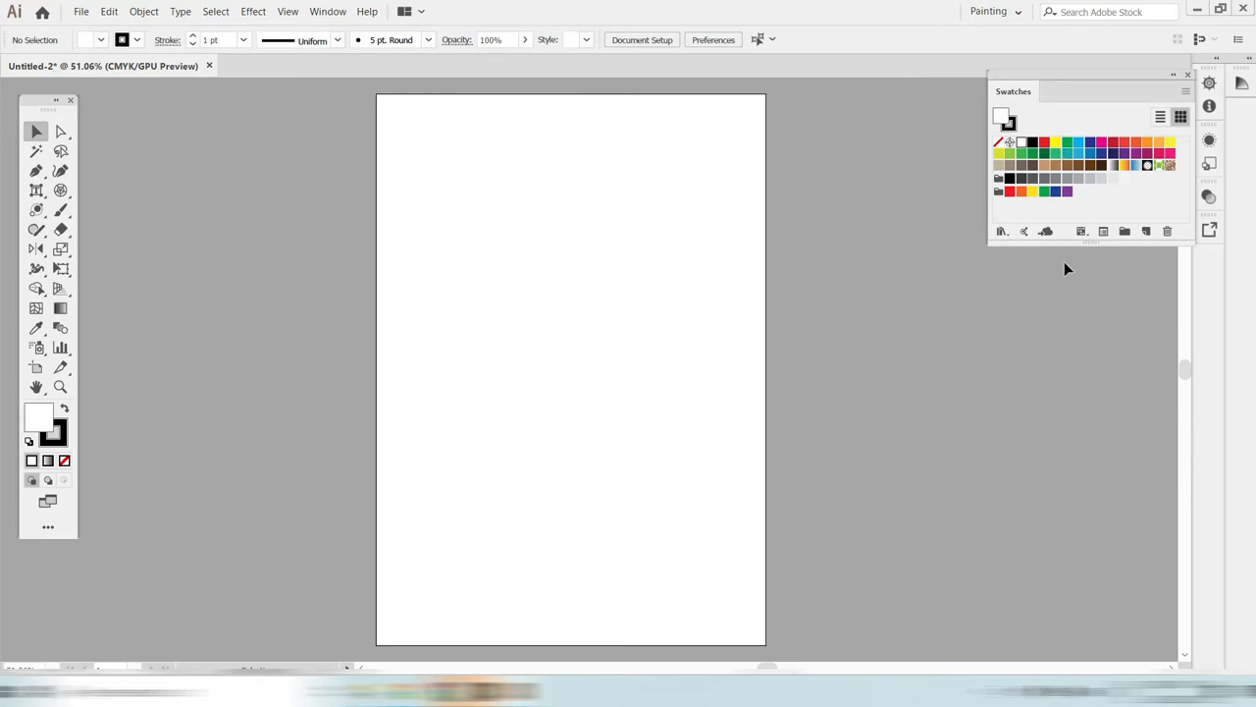
left_click(1011, 11)
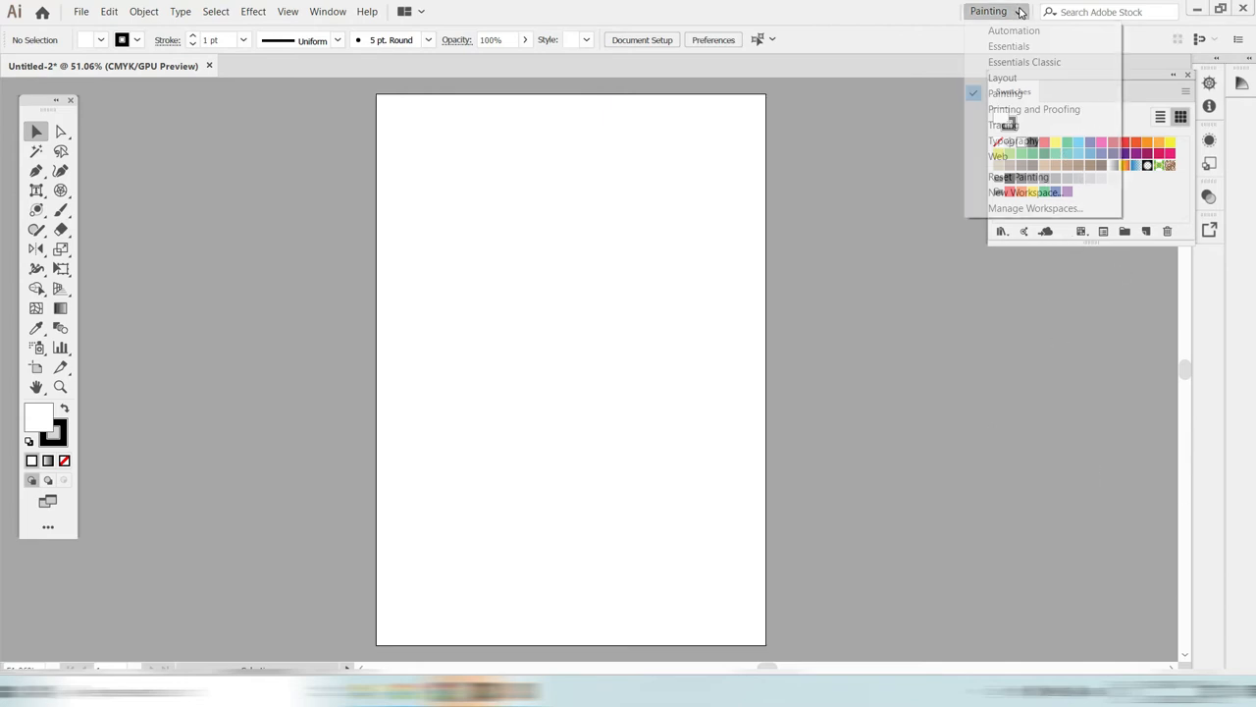
left_click(1011, 196)
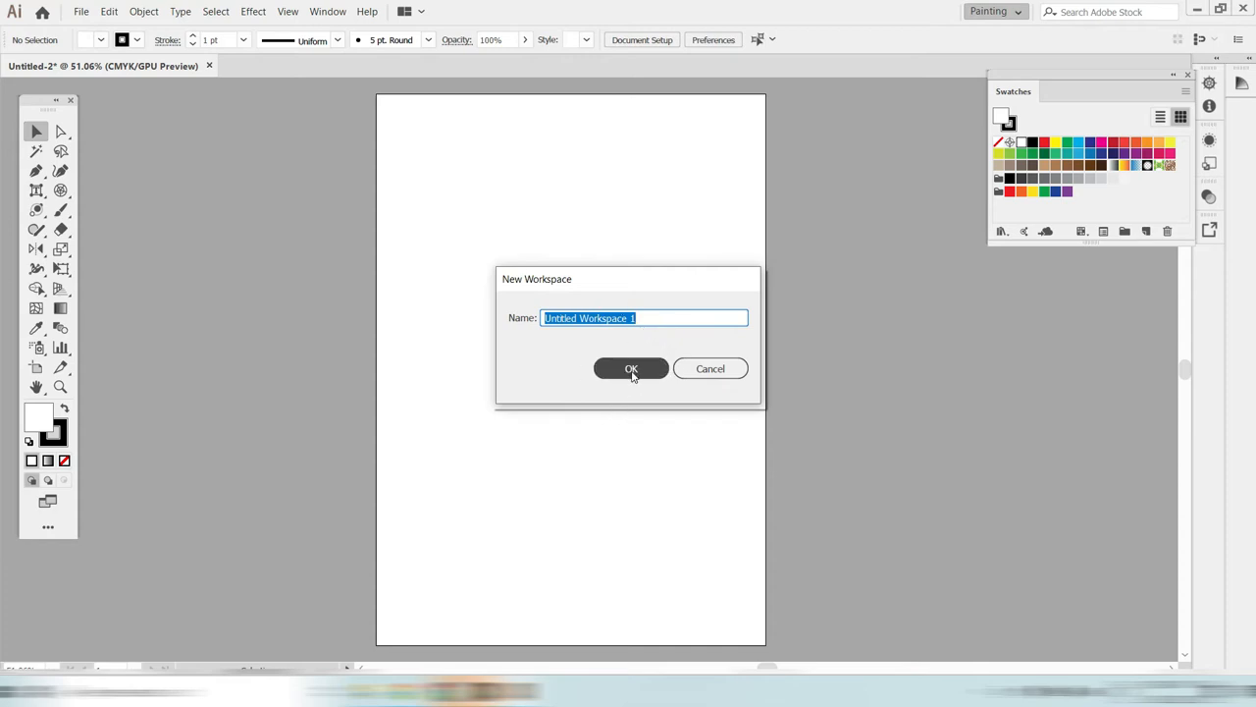
left_click(685, 370)
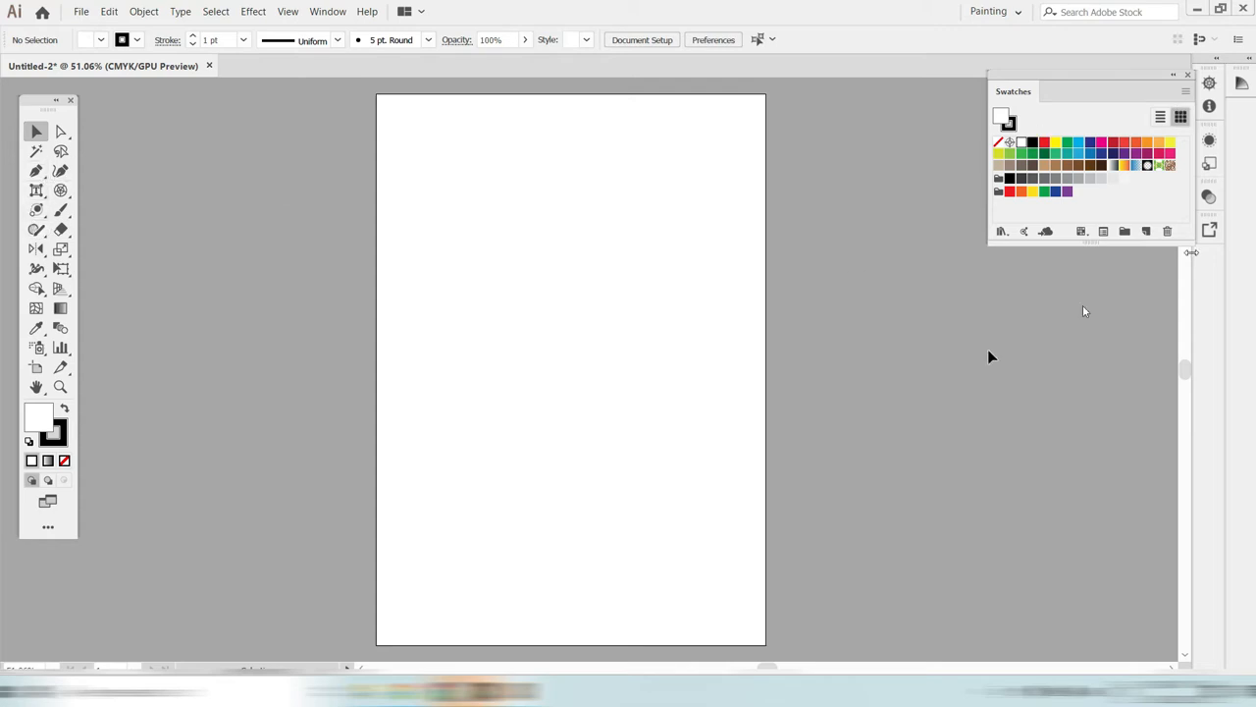
- Move the floating Swatches panel slightly down and away from the docked panel icons
mouse_move(1061, 82)
left_mouse_down()
mouse_move(929, 158)
mouse_move(1071, 113)
mouse_move(1050, 104)
left_mouse_up()
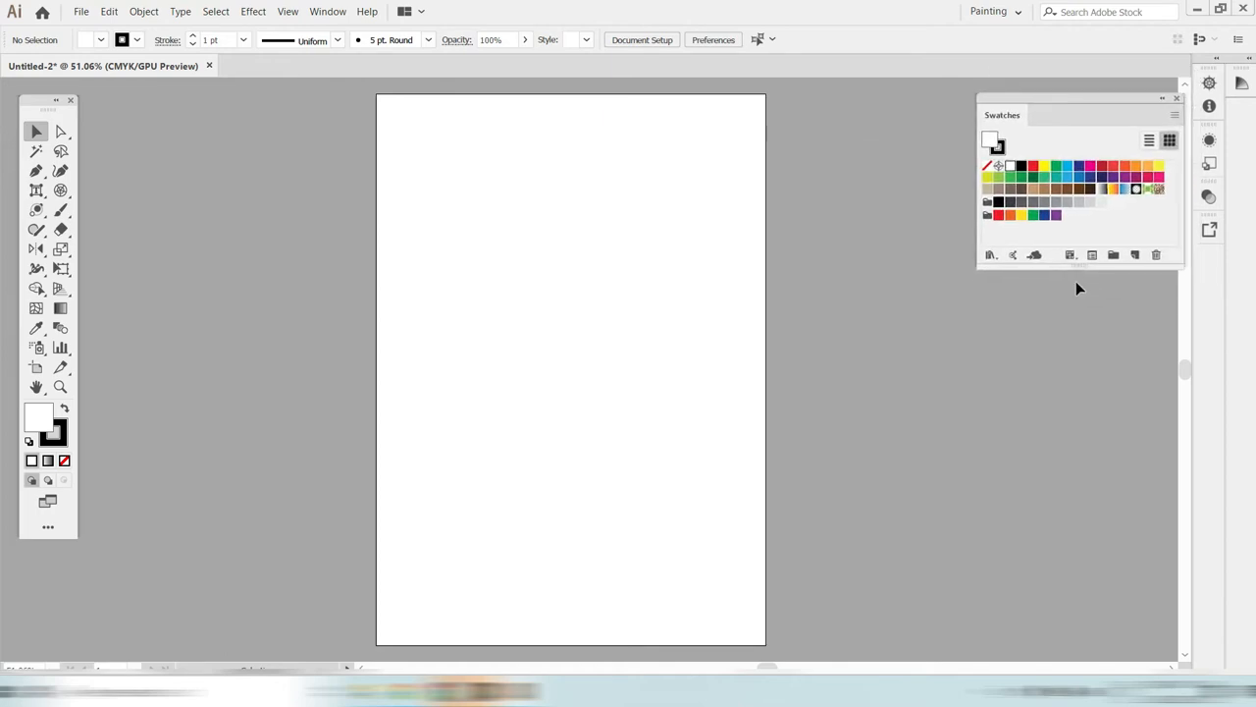
- Make the Swatches panel slightly taller and switch the text tool group from the Touch Type Tool to the Type Tool
mouse_move(1082, 268)
left_mouse_down()
mouse_move(1090, 449)
mouse_move(1085, 253)
mouse_move(1088, 276)
left_mouse_up()
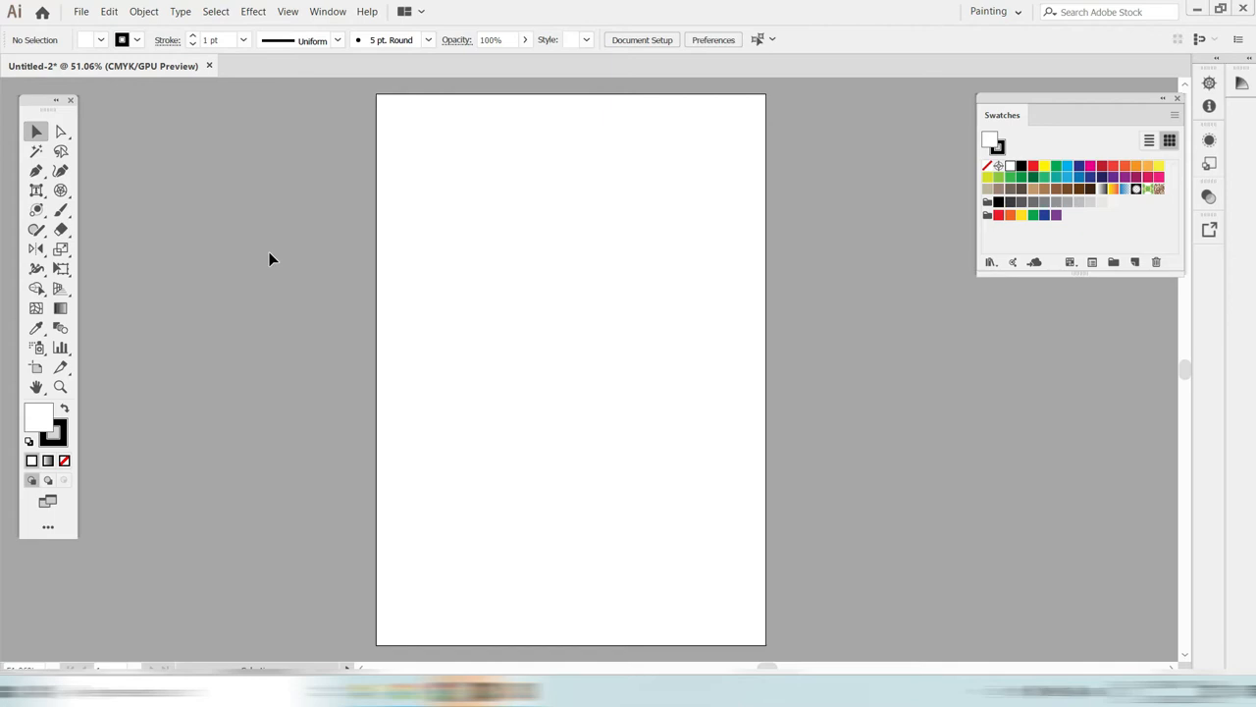
left_click(37, 191)
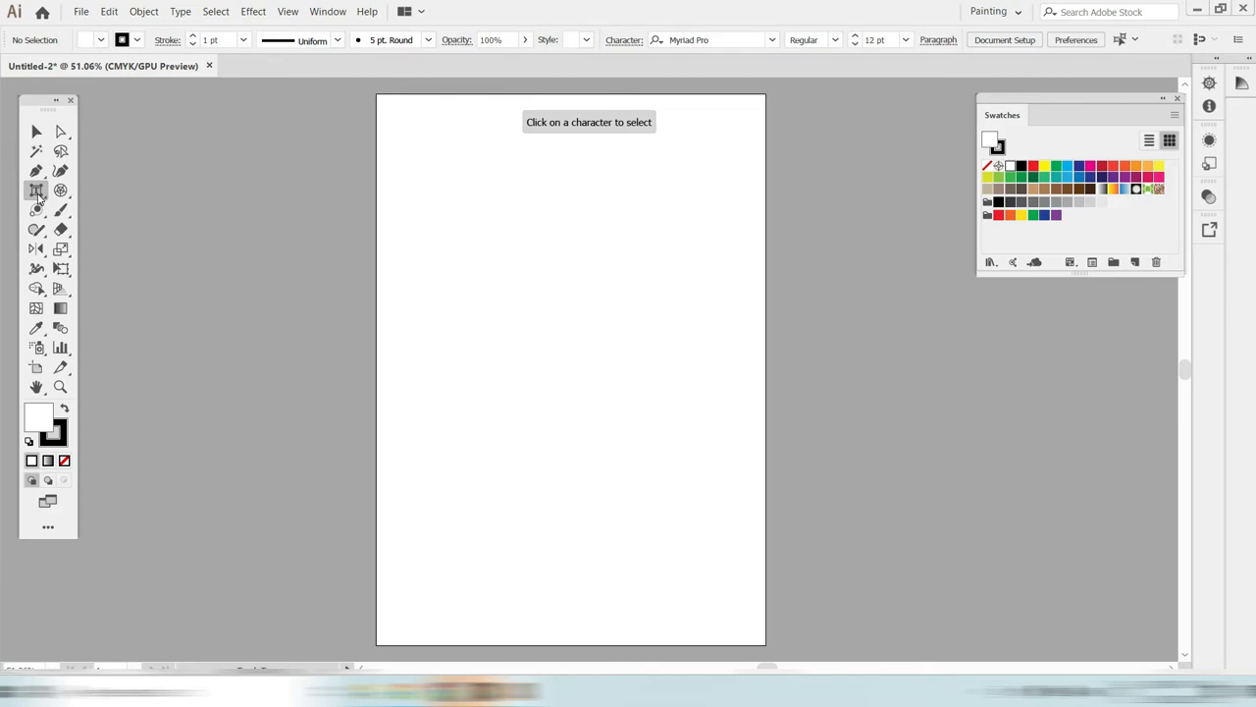
left_click_drag(38, 199, 78, 193)
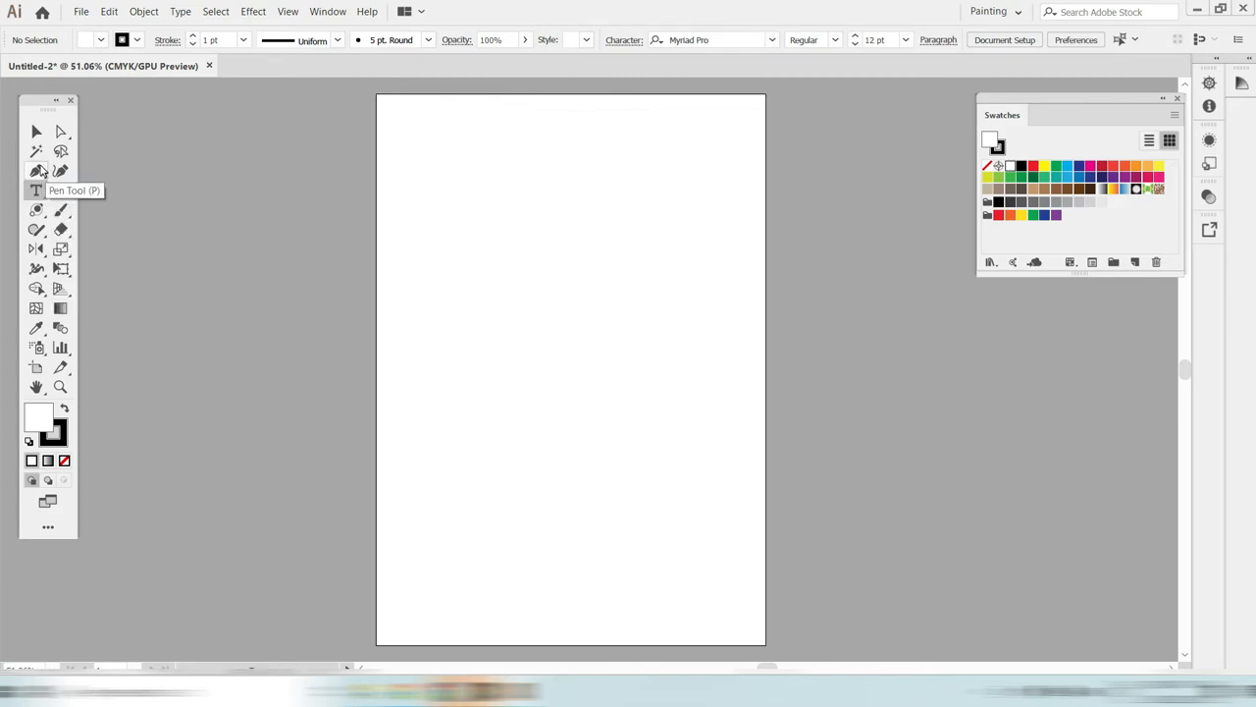
- Draw a rectangle about 67 by 60 mm in the upper part of the artboard and fill it with dark blue
left_click(37, 211)
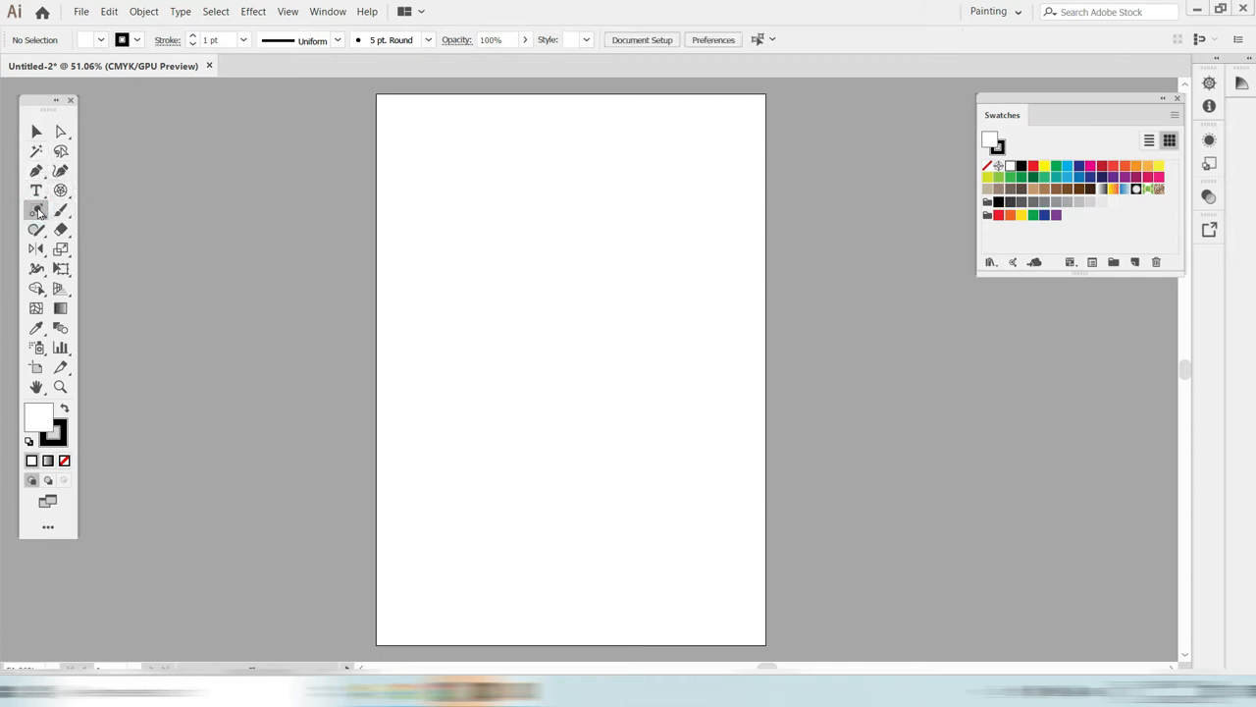
left_click_drag(37, 211, 85, 212)
left_click(438, 169)
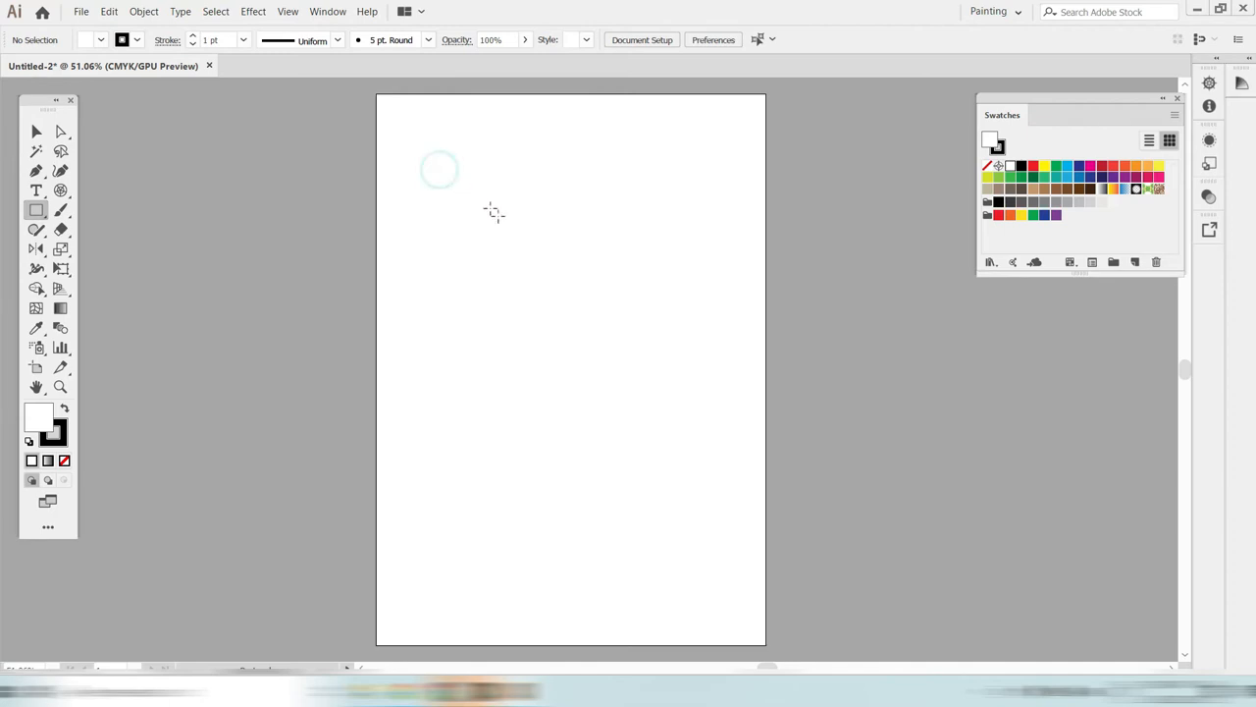
left_click_drag(494, 212, 562, 281)
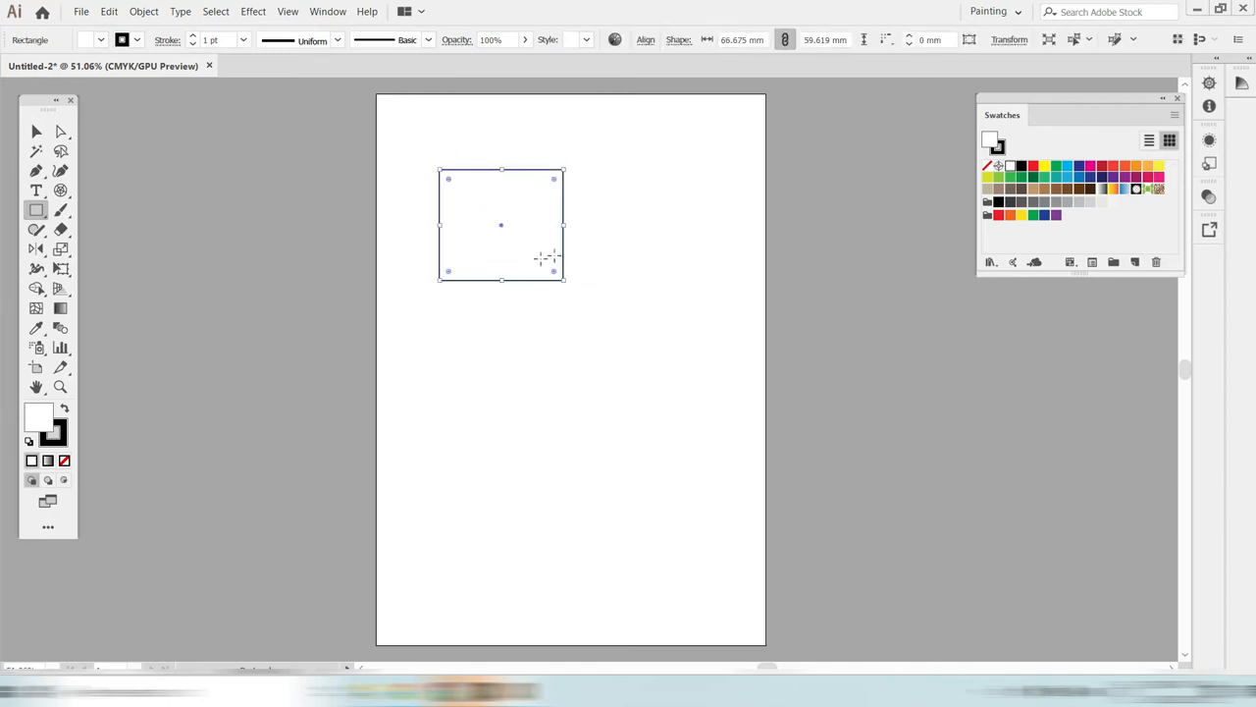
left_click(1077, 174)
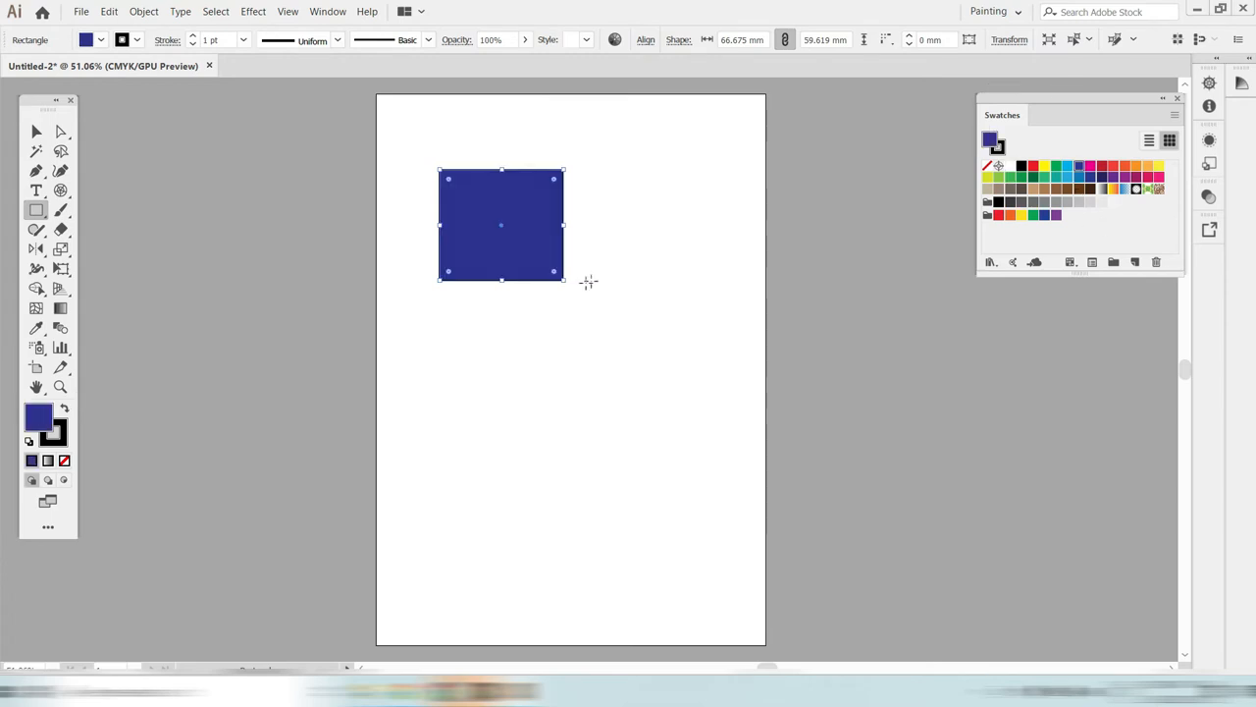
- Move the blue rectangle toward the artboard's middle with the Selection tool, scaling it to about 78 by 75 mm and rotating it into a diamond
left_click(35, 131)
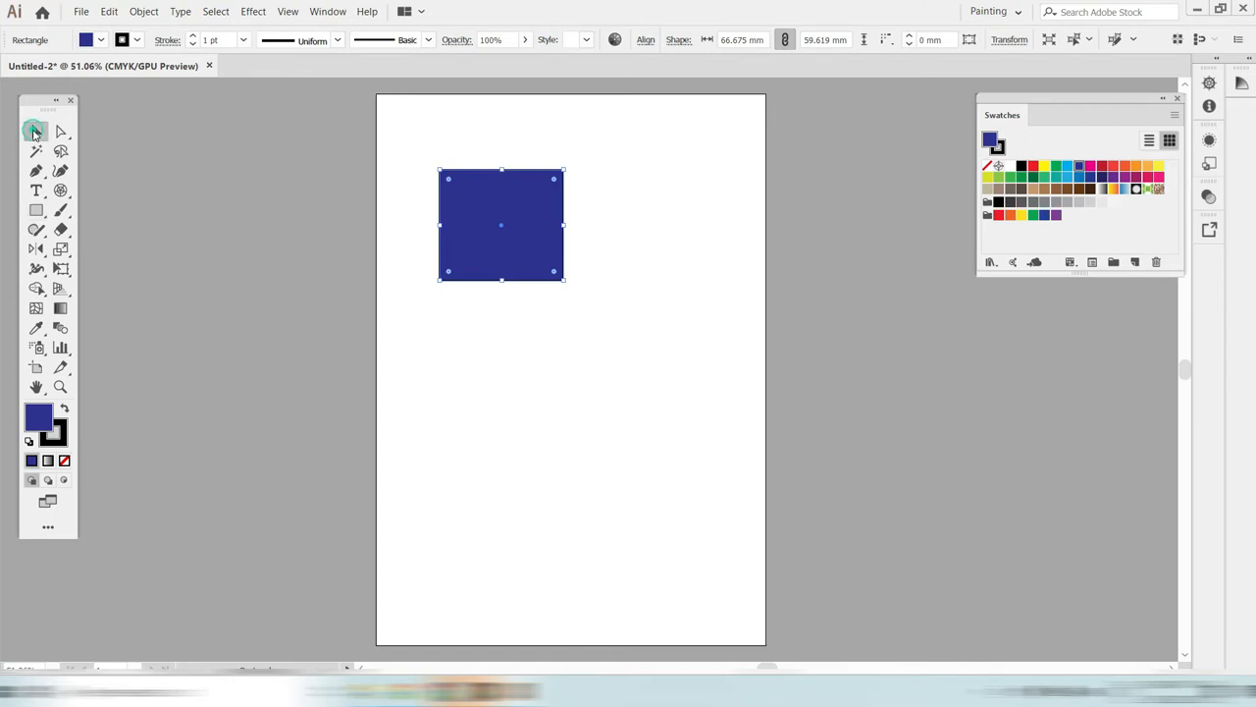
left_click(562, 364)
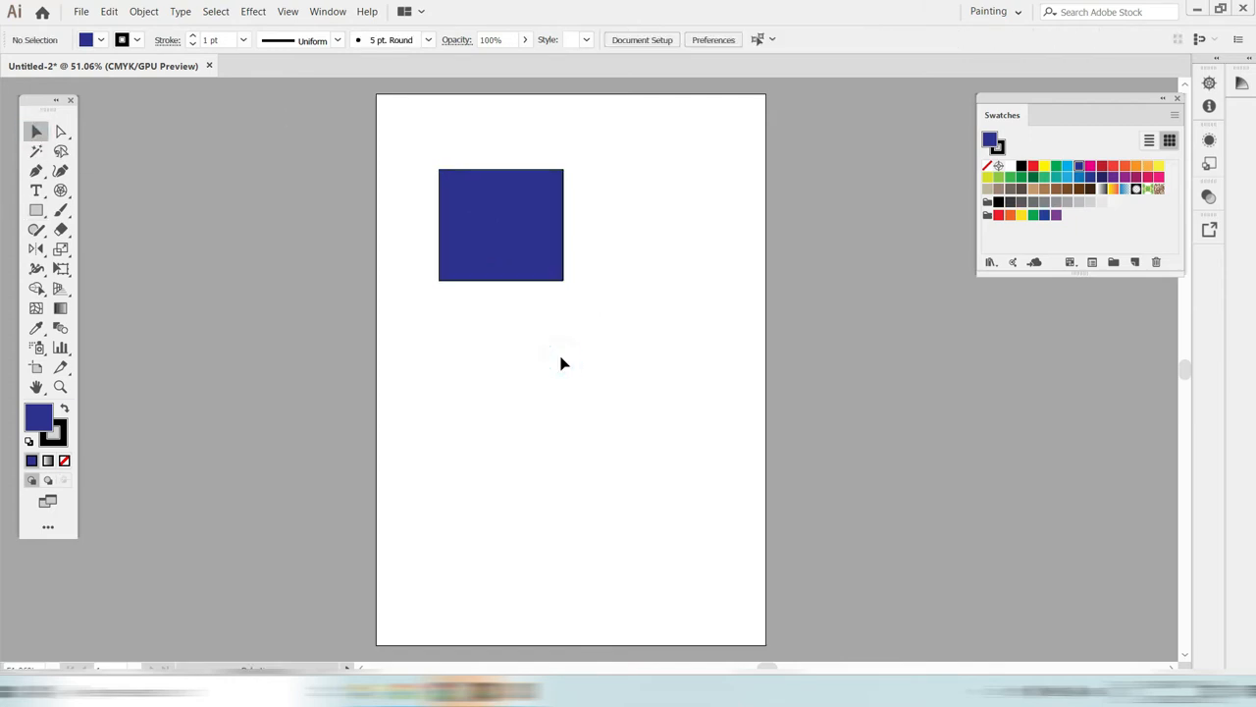
left_click(538, 253)
left_click_drag(541, 259, 560, 402)
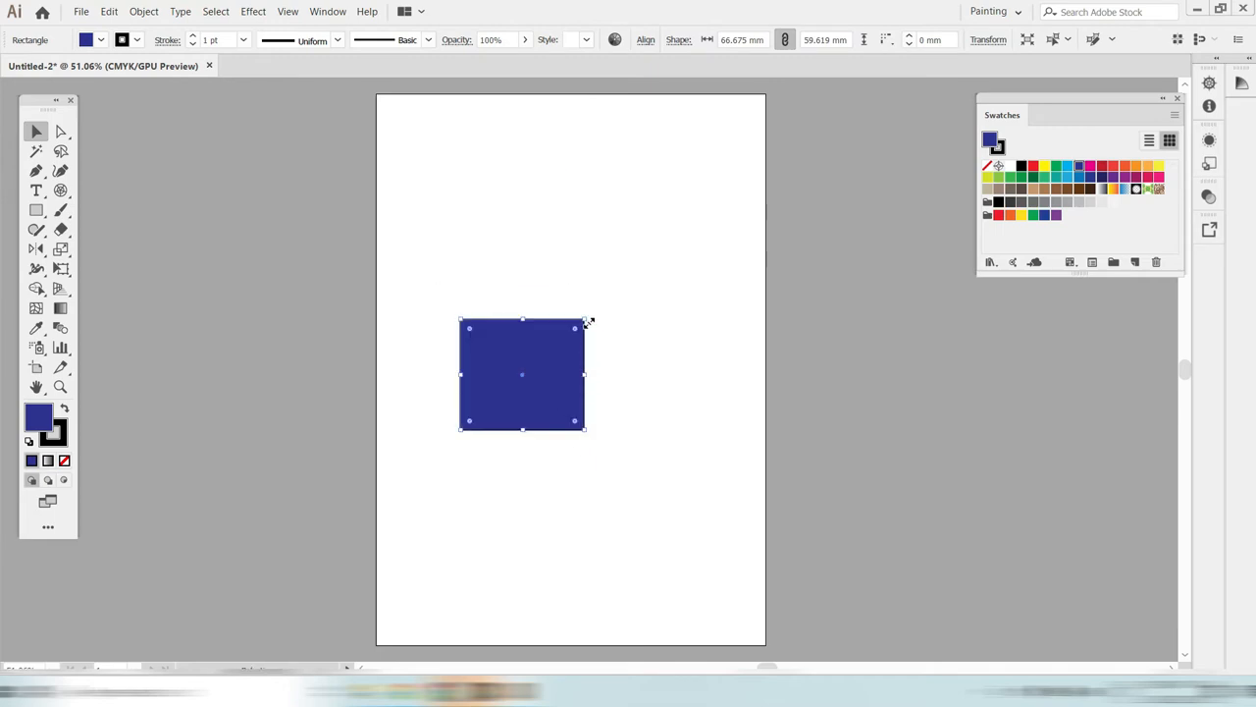
left_click_drag(593, 324, 637, 359)
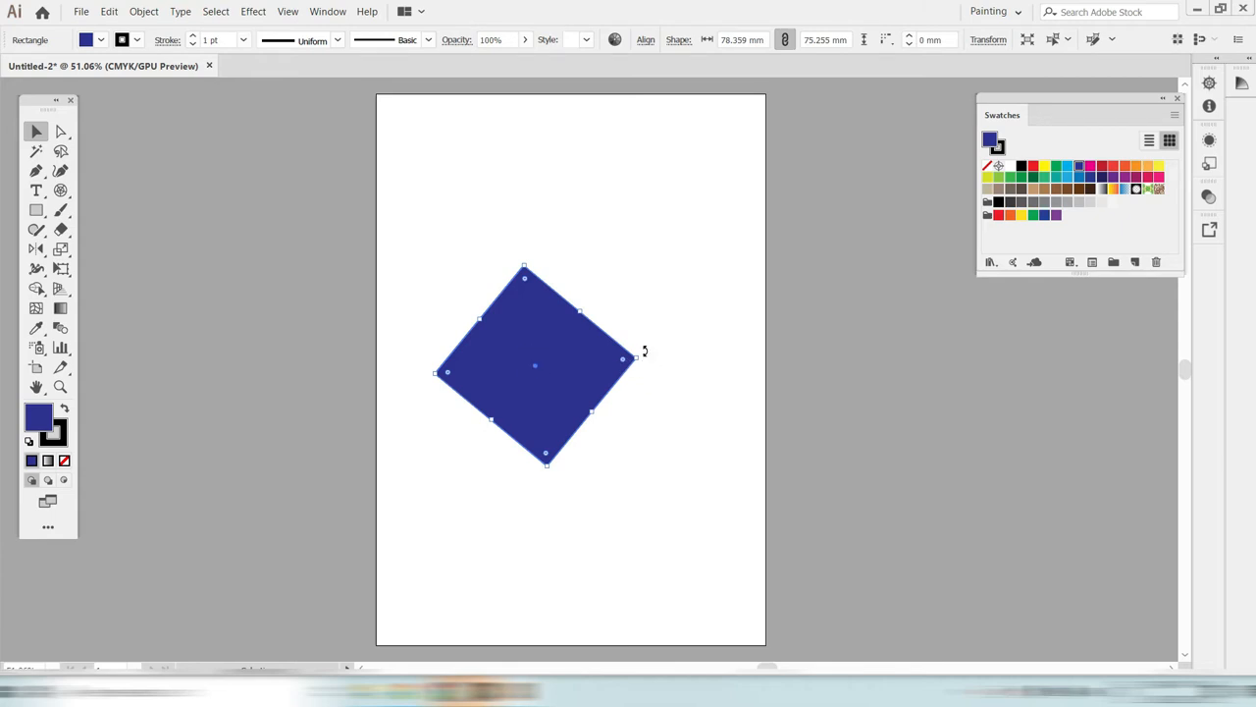
- With the Direct Selection Tool, try rounding the diamond's corners to about 10.78 mm, and move the sharp-cornered diamond toward the artboard's upper left
left_click(61, 132)
left_click(69, 136)
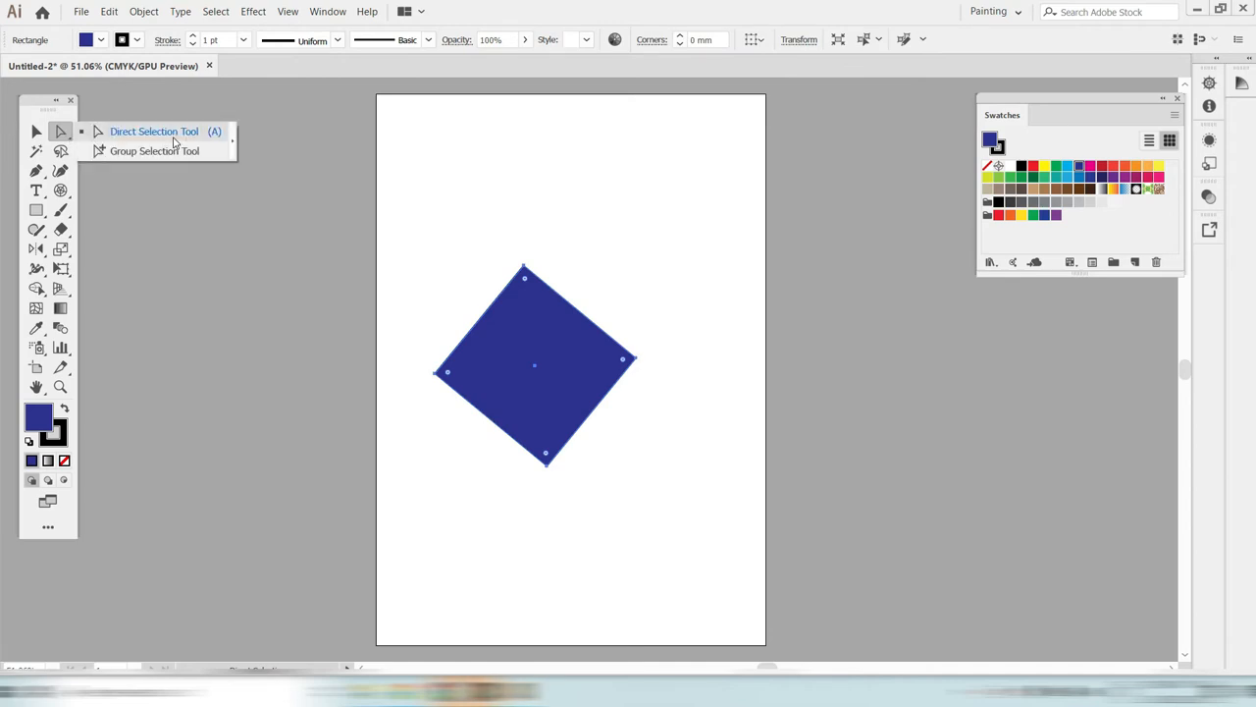
left_click(517, 349)
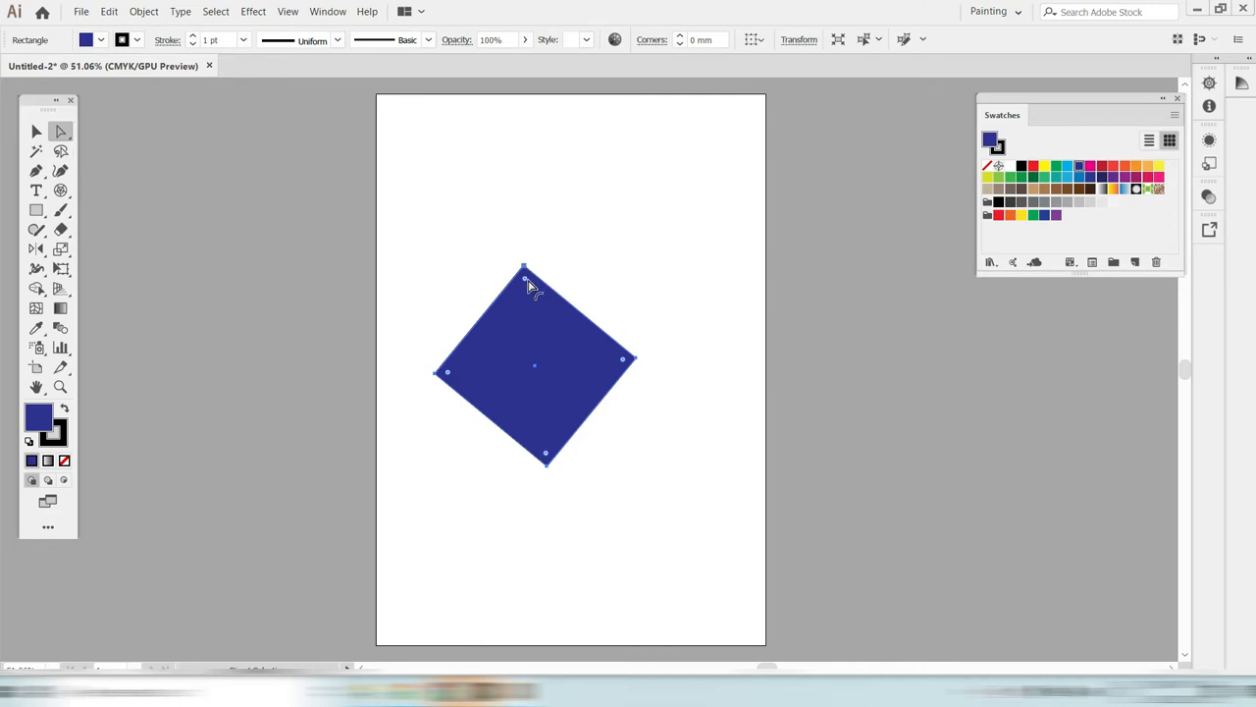
left_click_drag(524, 281, 527, 299)
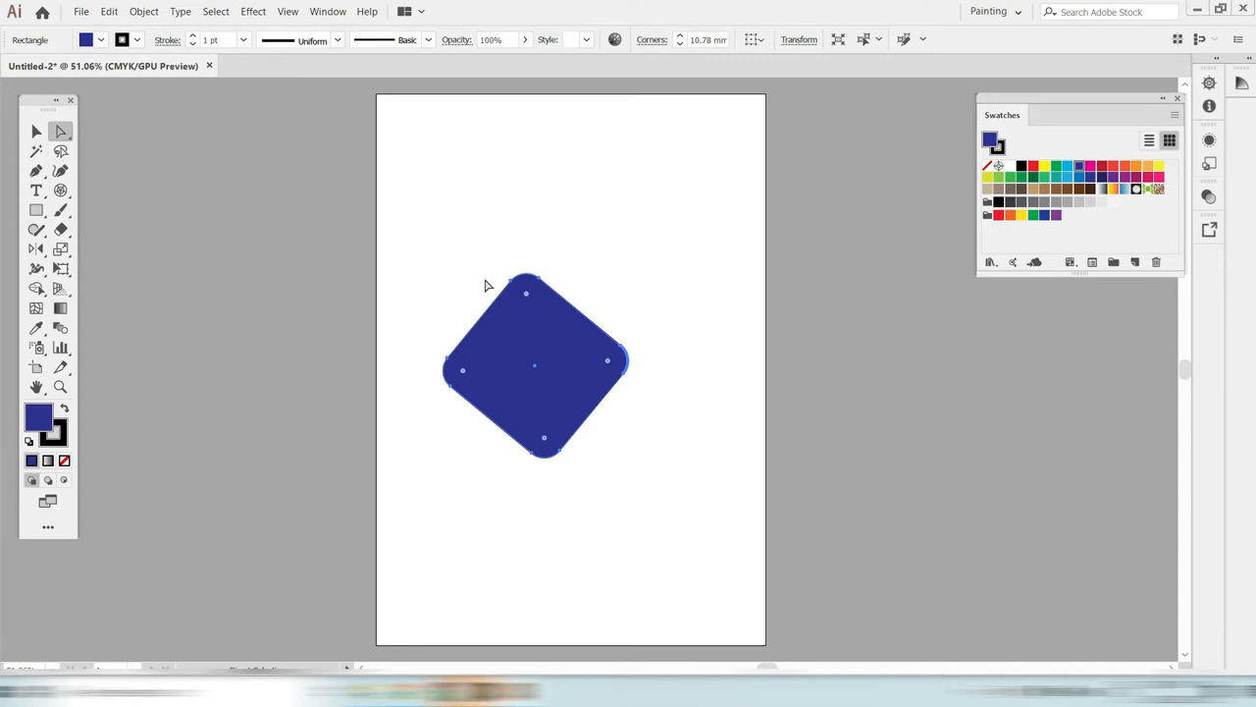
left_click_drag(514, 281, 465, 185)
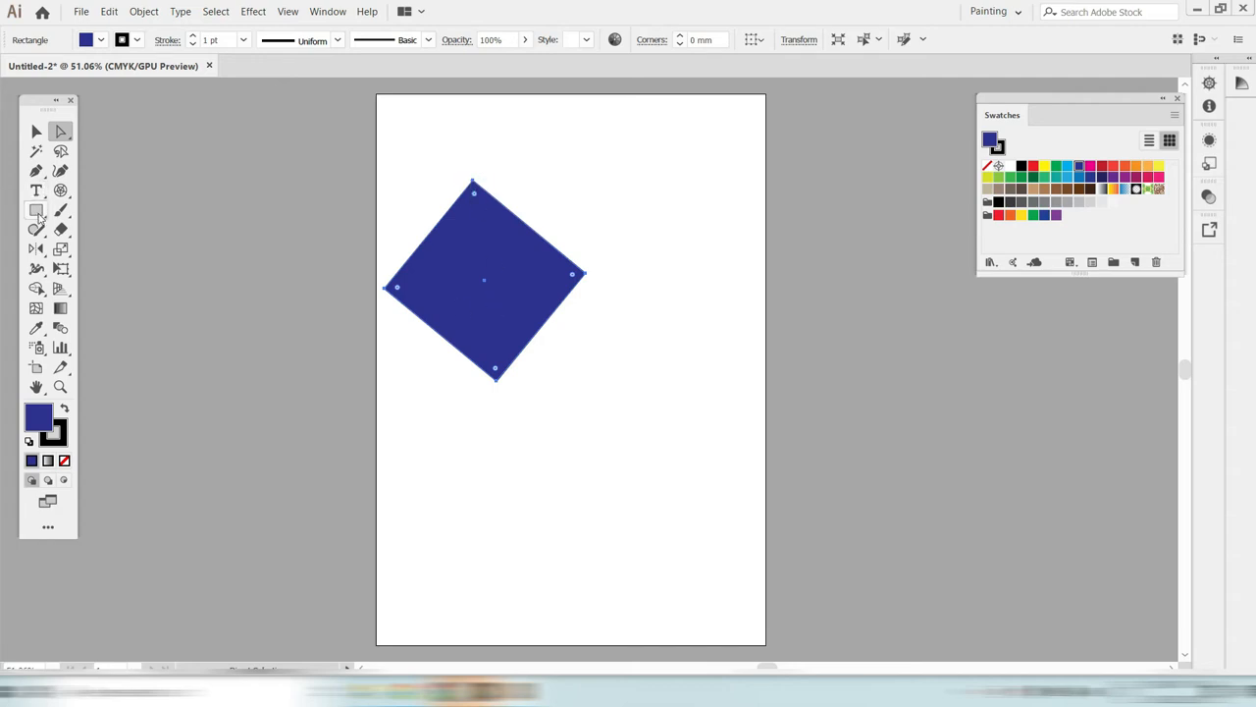
- Draw a freeform path with curved and straight segments below the diamond with the Pen tool, and delete the anchor point on its left loop
left_click(40, 174)
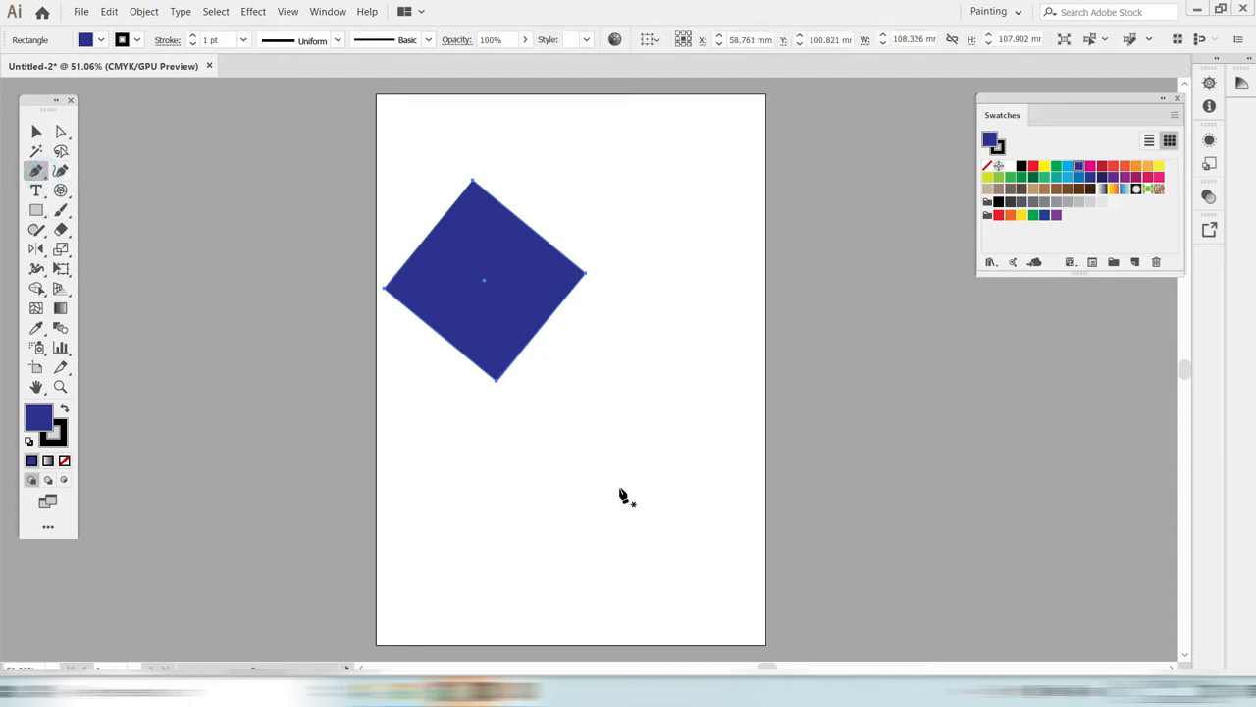
left_click(614, 395)
left_click_drag(565, 394, 561, 423)
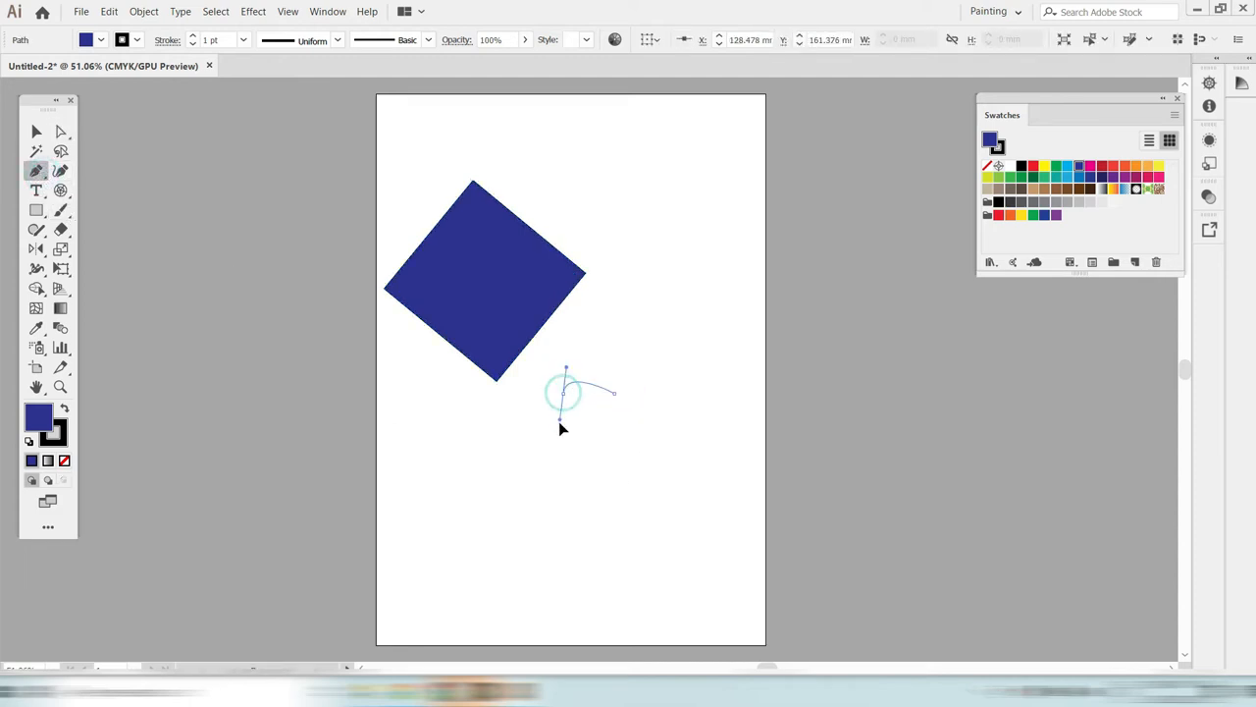
left_click_drag(645, 418, 655, 487)
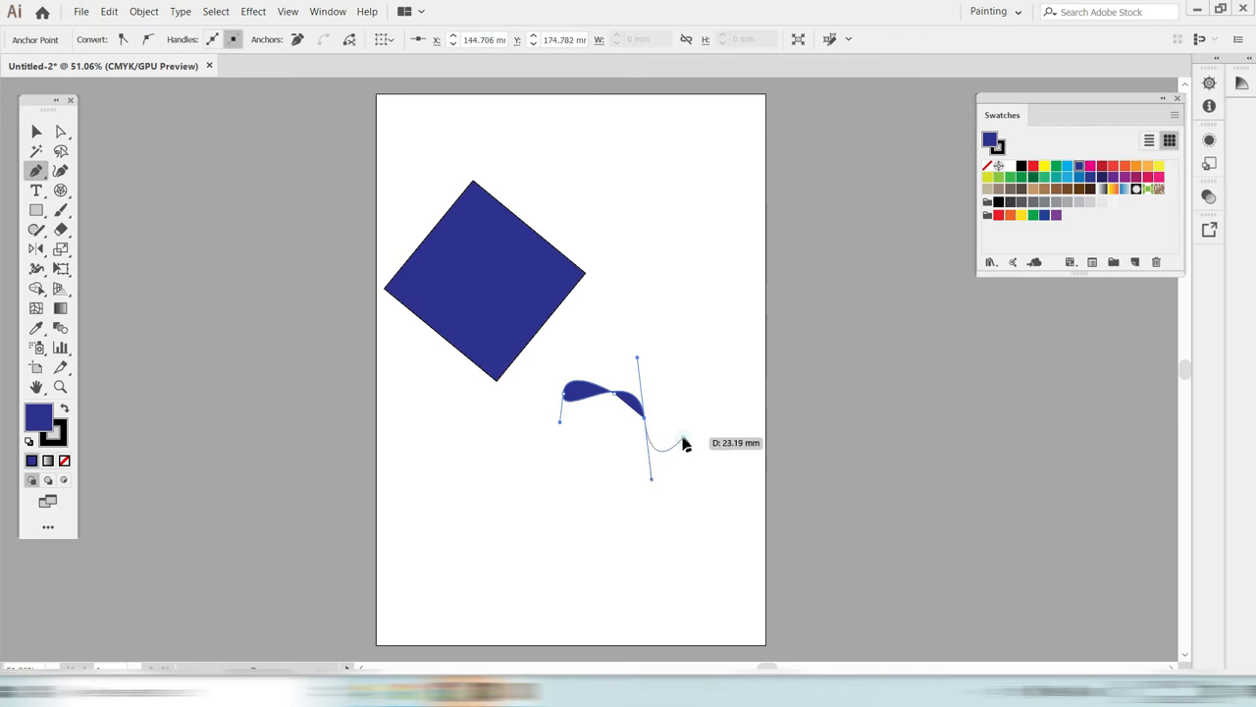
left_click_drag(678, 436, 686, 441)
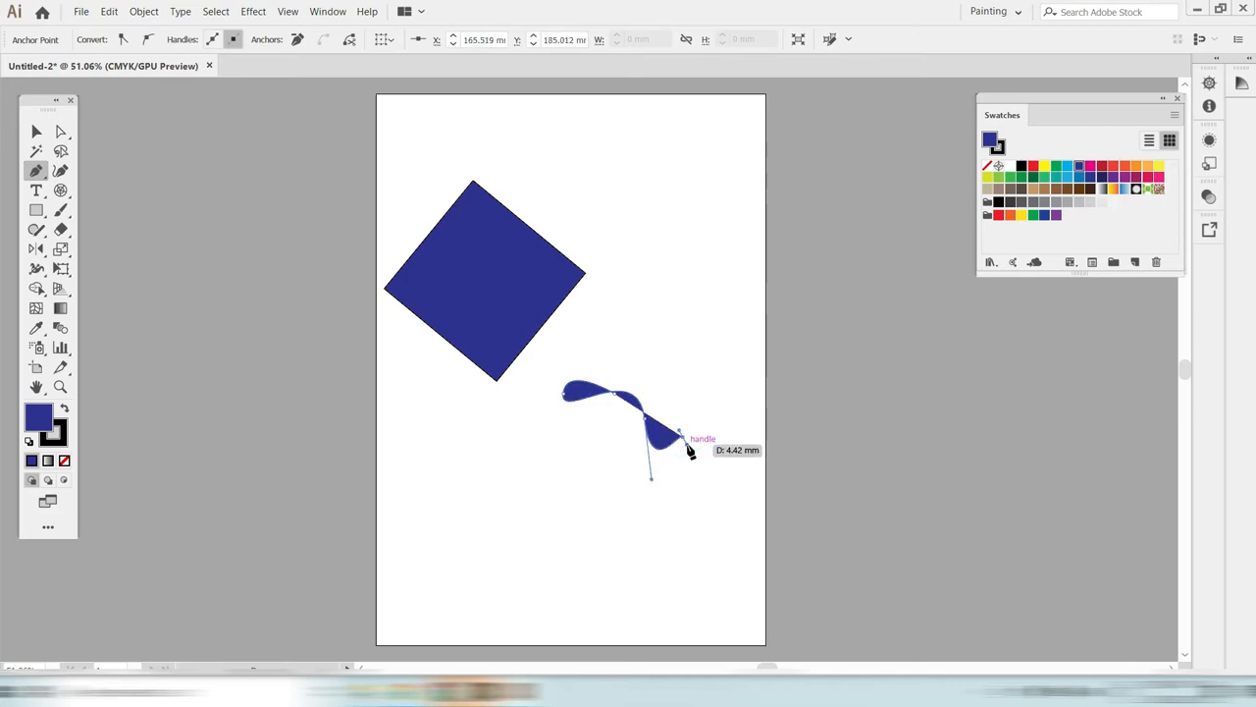
left_click(521, 468)
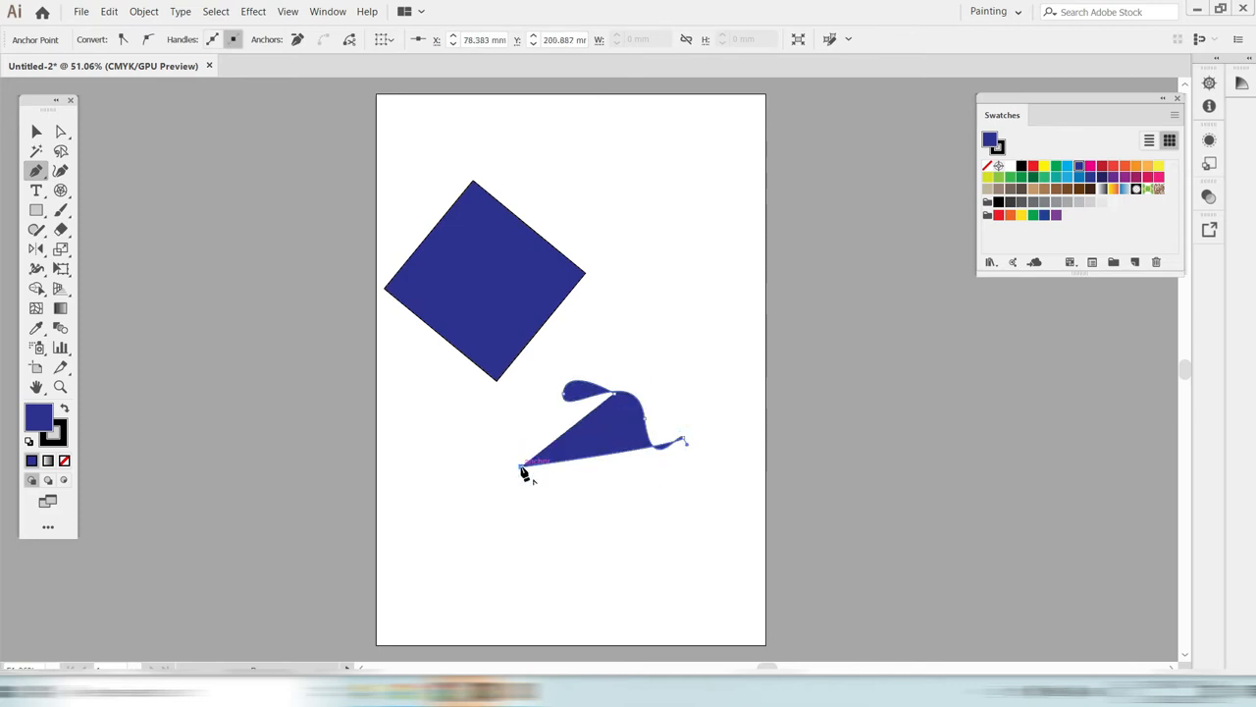
left_click(565, 398)
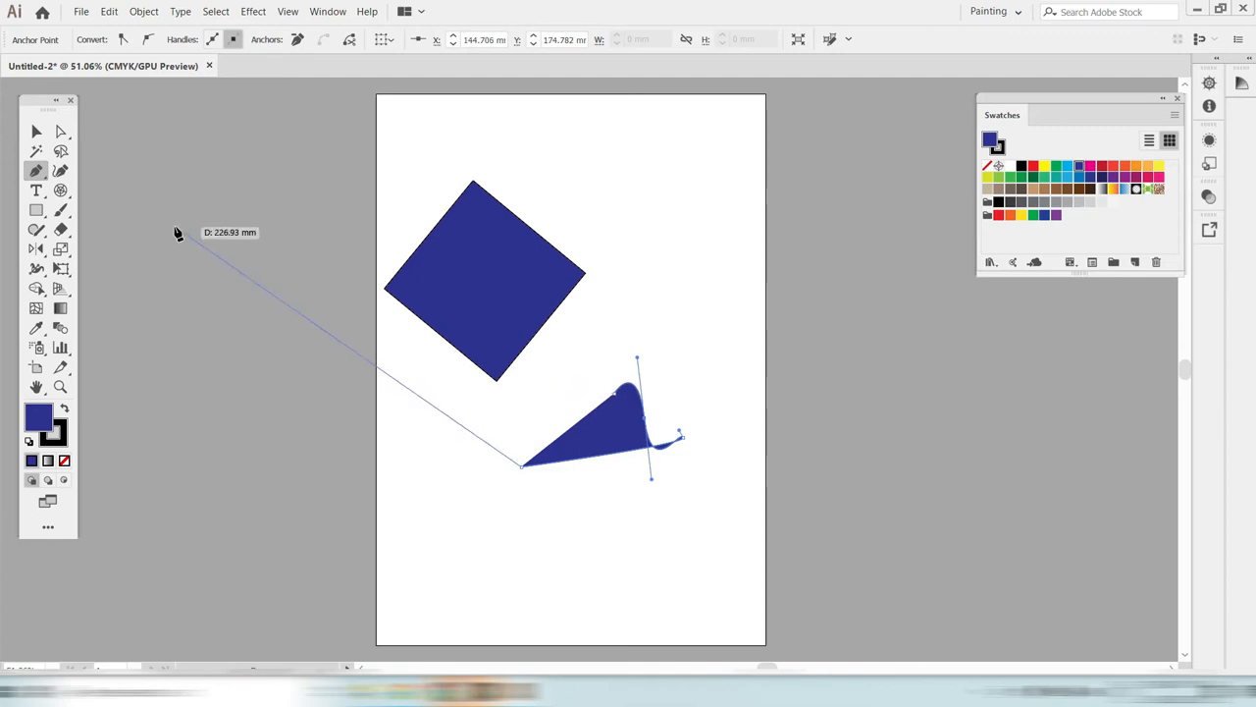
- Reshape the freeform path with the Direct Selection Tool by moving its upper-left anchor outward and its right curve anchor up and to the right
left_click(36, 130)
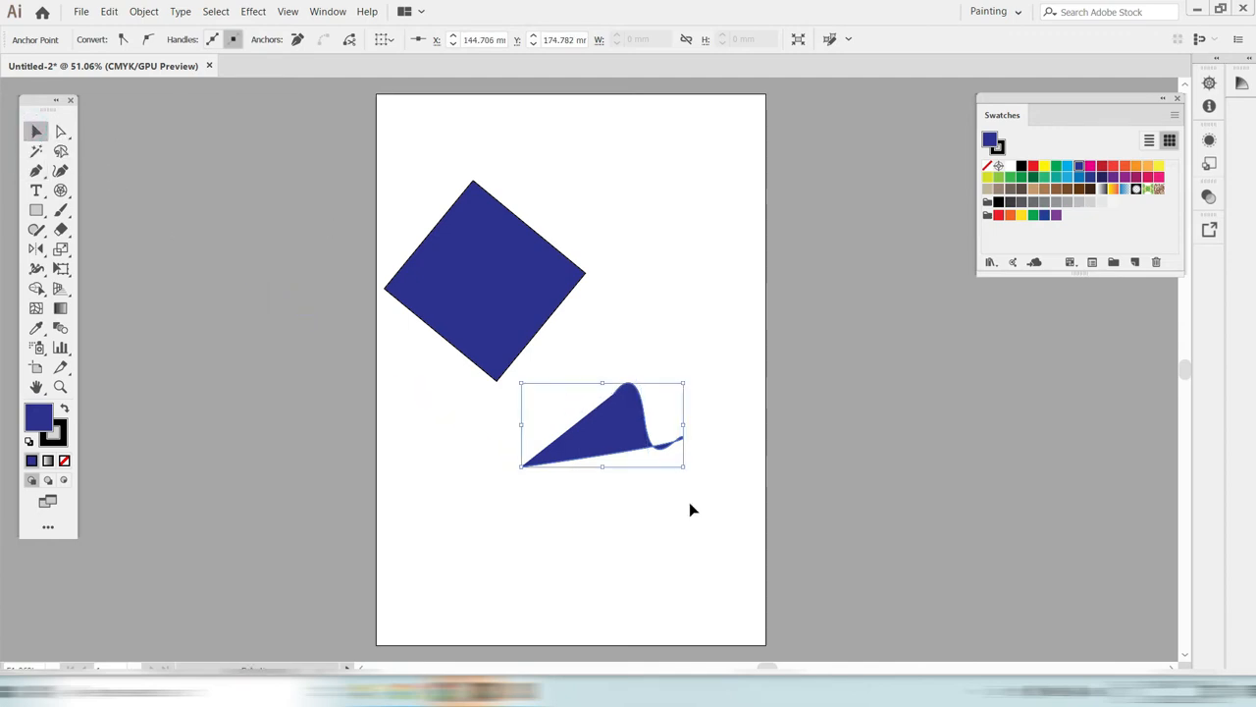
left_click(60, 131)
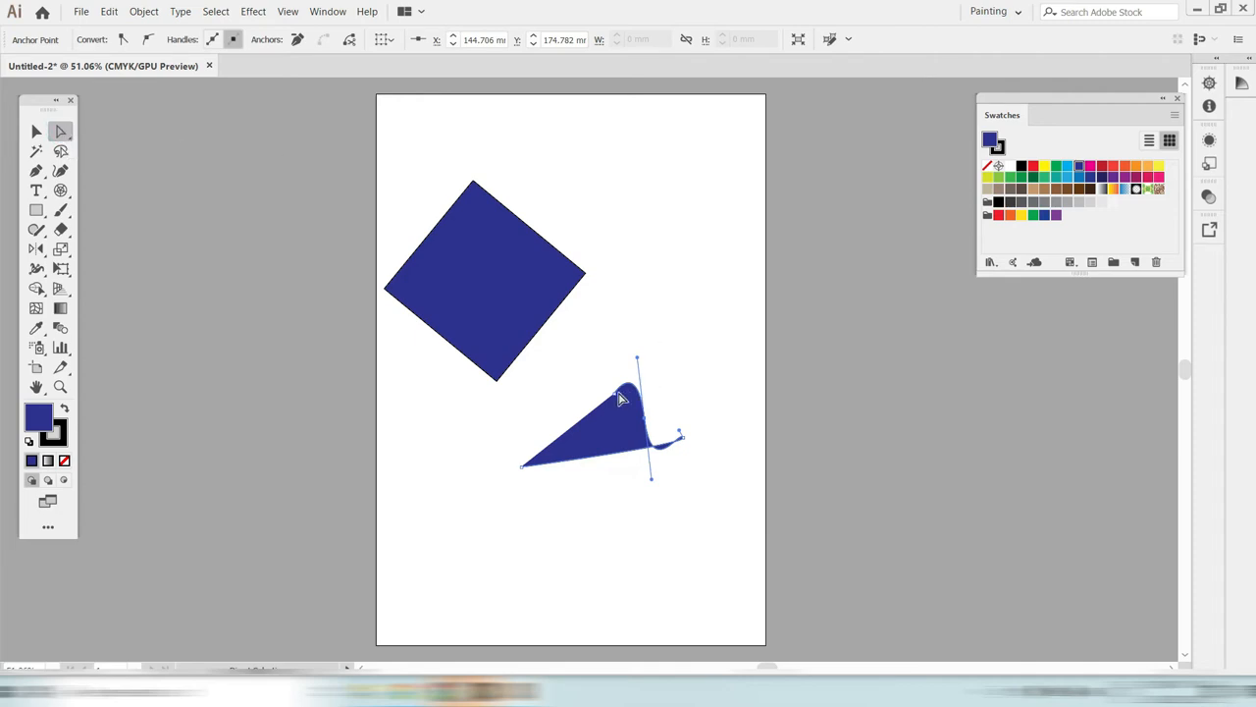
left_click_drag(620, 397, 583, 409)
left_click(581, 402)
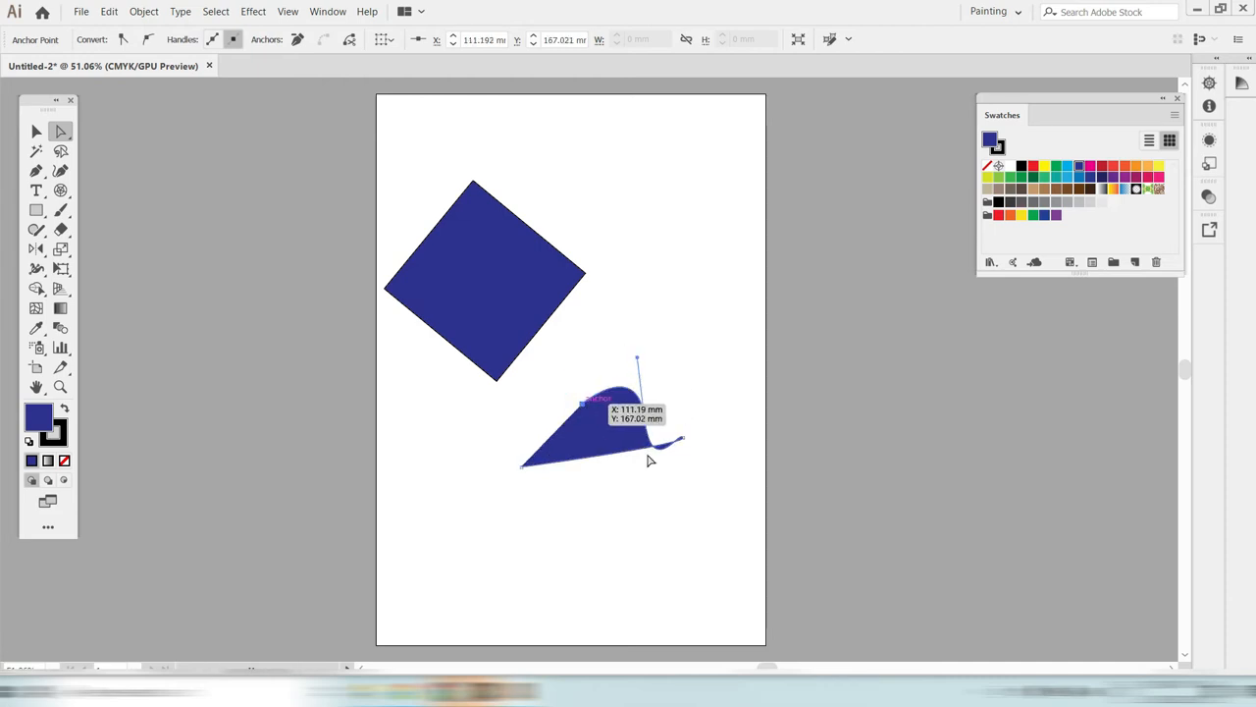
left_click_drag(648, 423, 674, 391)
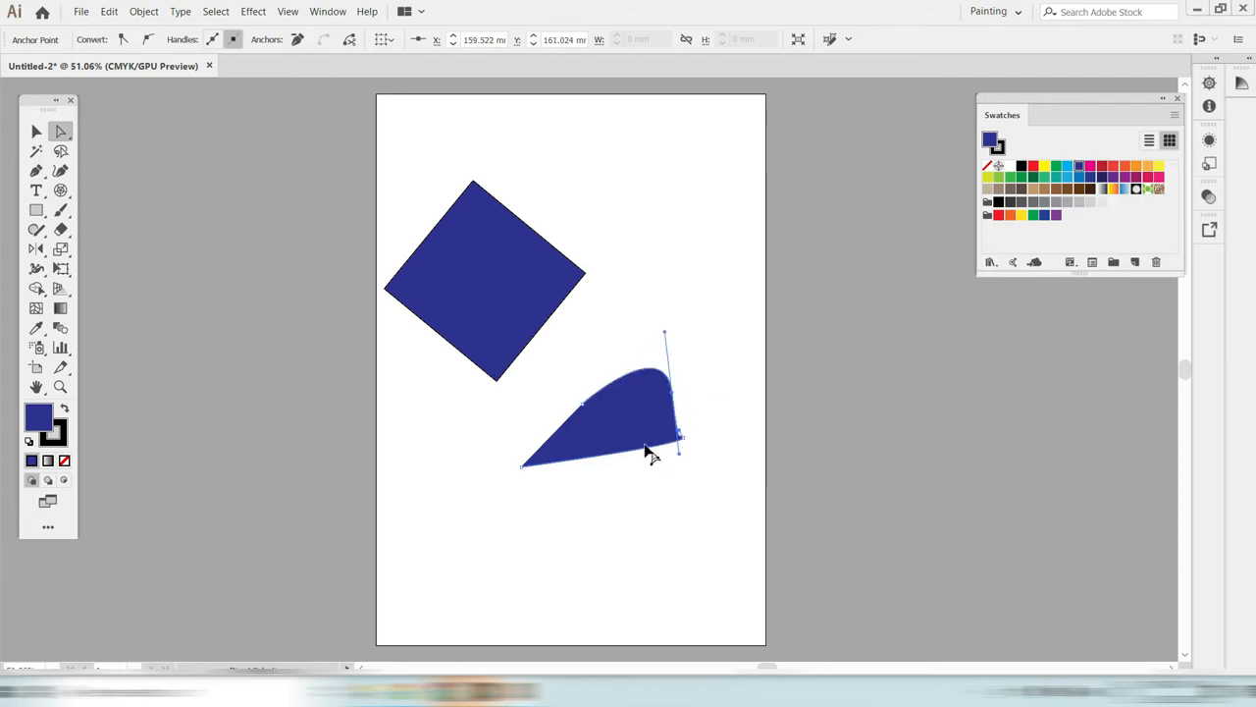
left_click_drag(584, 405, 567, 370)
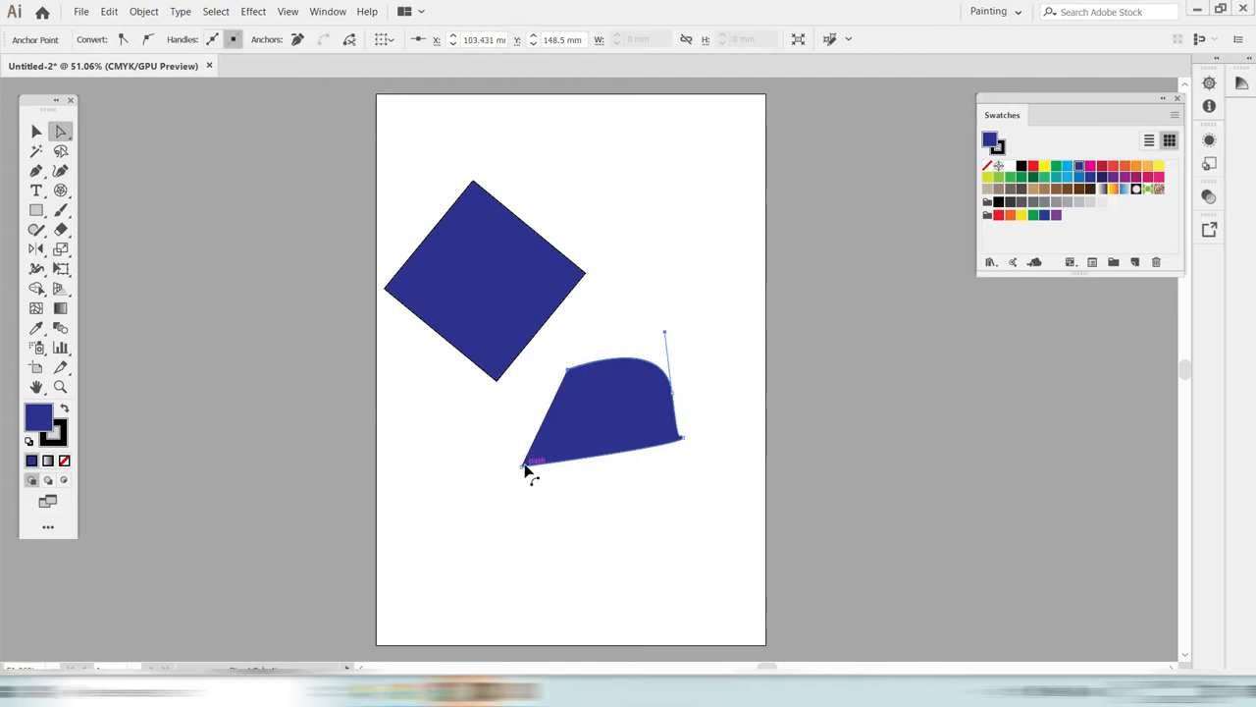
- Bend the path's lower edge upward, and form a rounded right lobe by moving the right curve anchor inward and re-angling the direction handles
left_click_drag(524, 466, 572, 435)
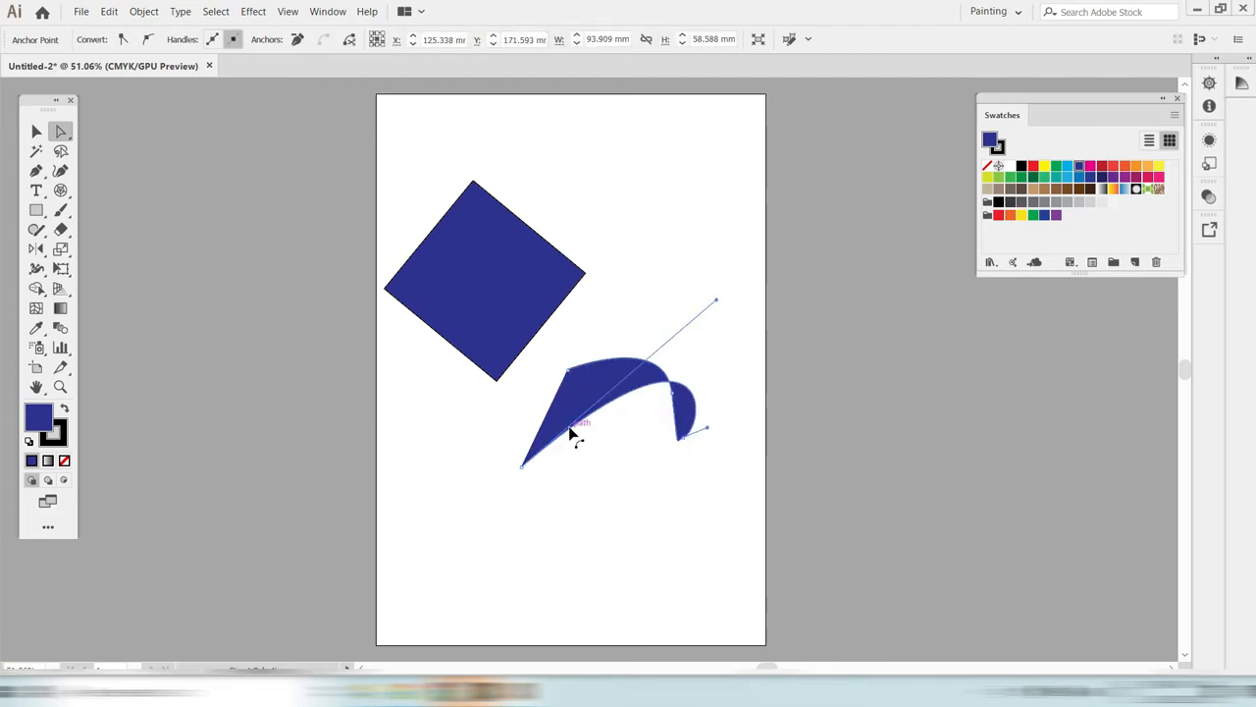
left_click_drag(673, 395, 621, 416)
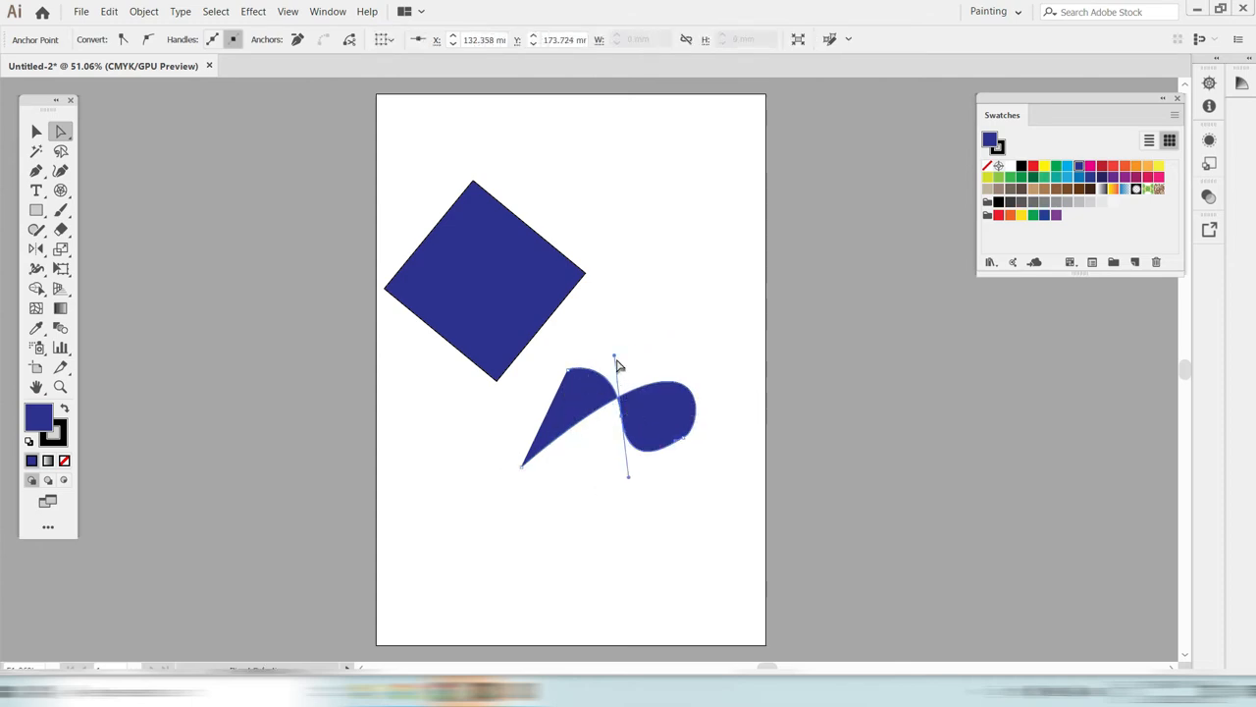
left_click_drag(613, 360, 659, 392)
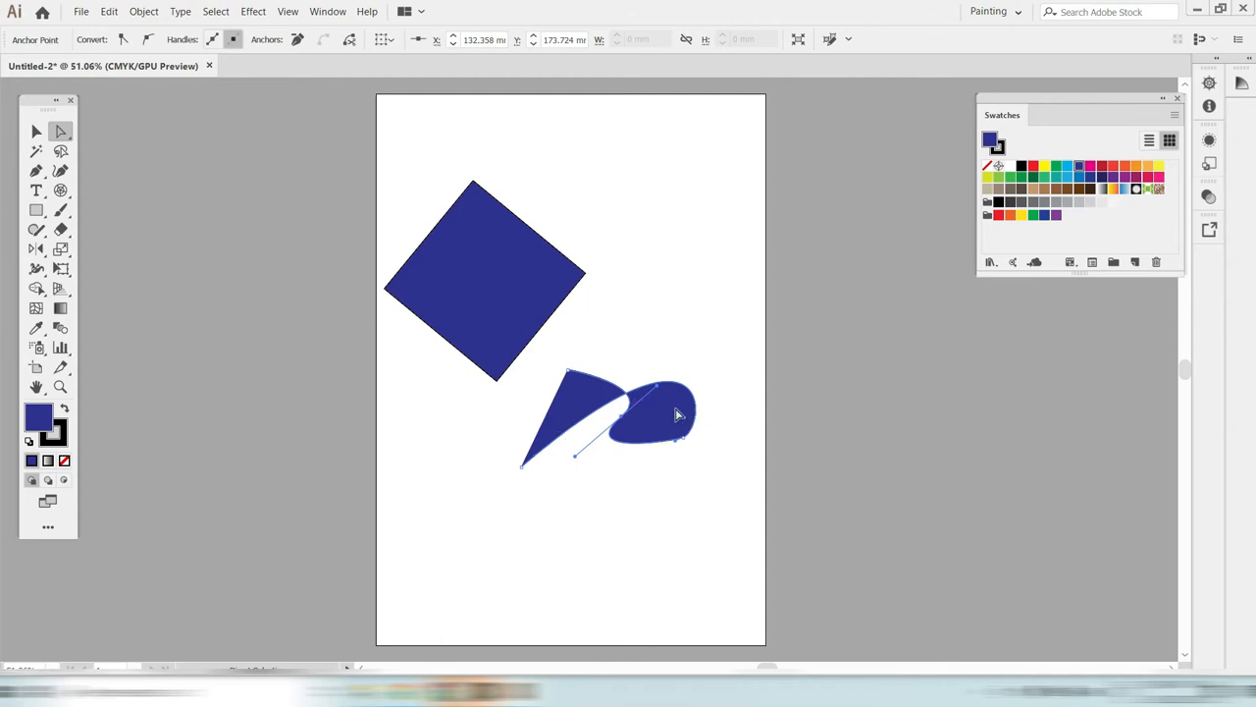
left_click_drag(684, 447, 636, 498)
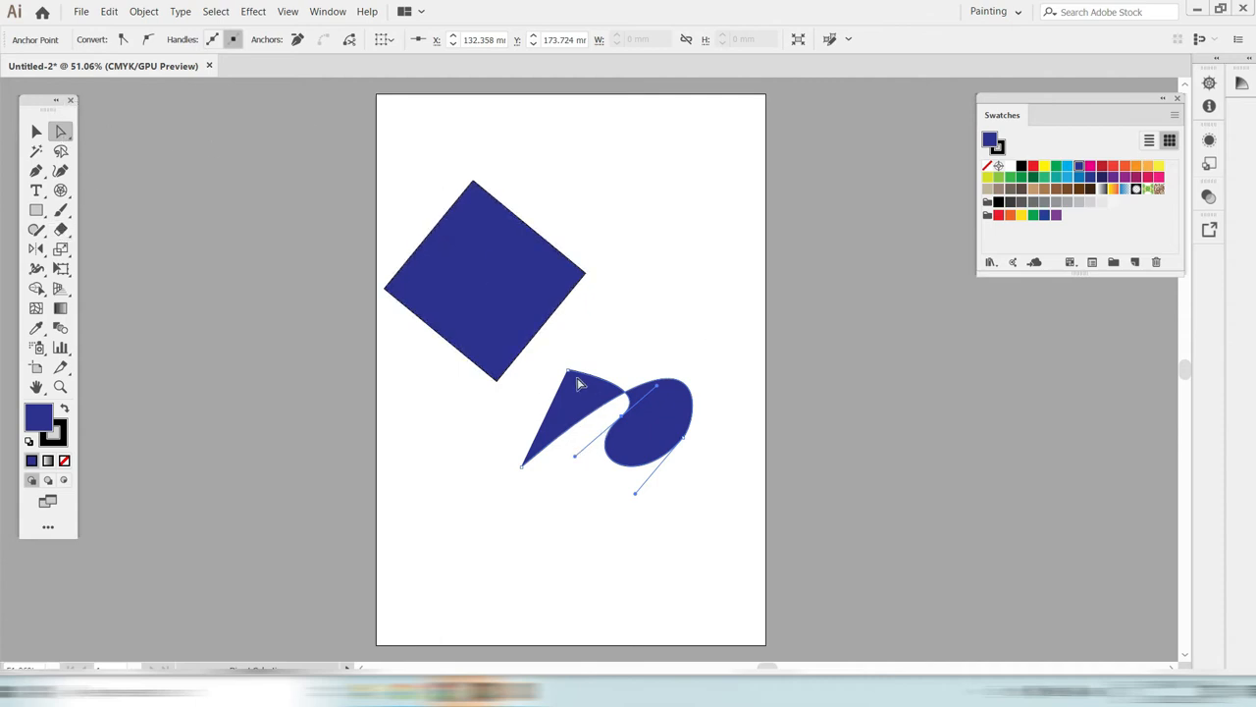
- Move the whole curved path down and to the left beneath the diamond, and reshape its lobe by adjusting the inner anchor and lower handle
left_click(552, 403)
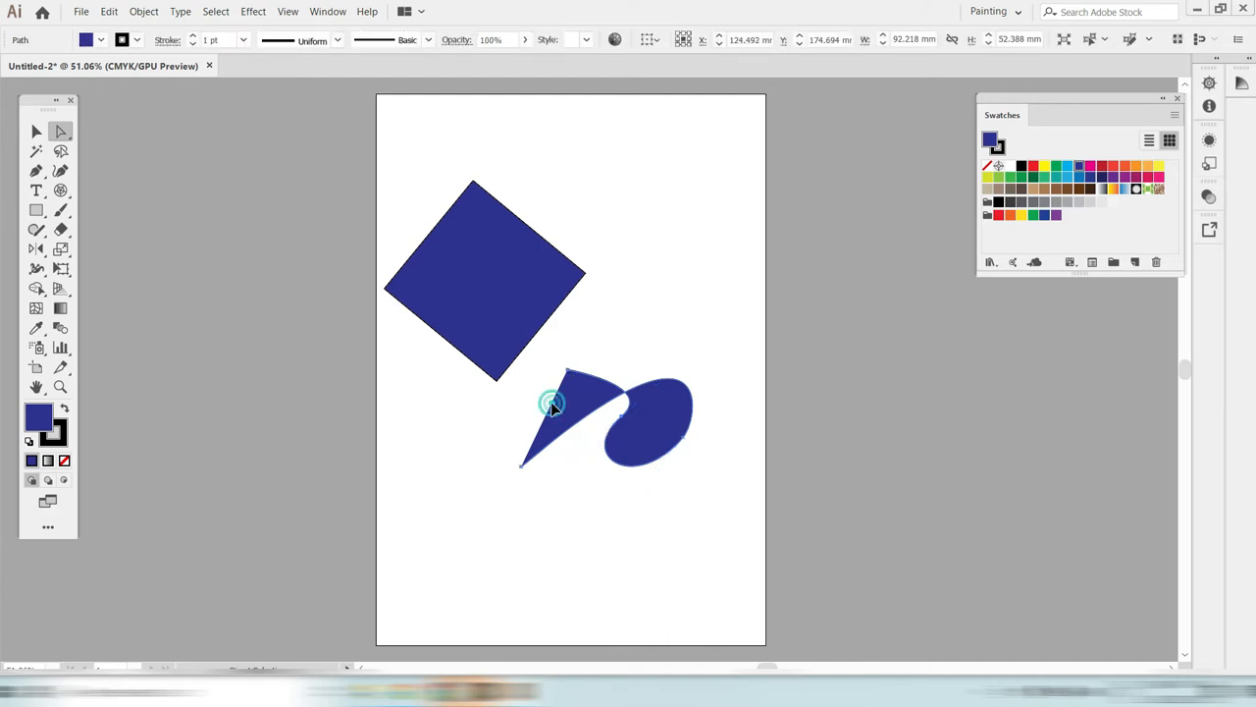
left_click_drag(551, 405, 548, 452)
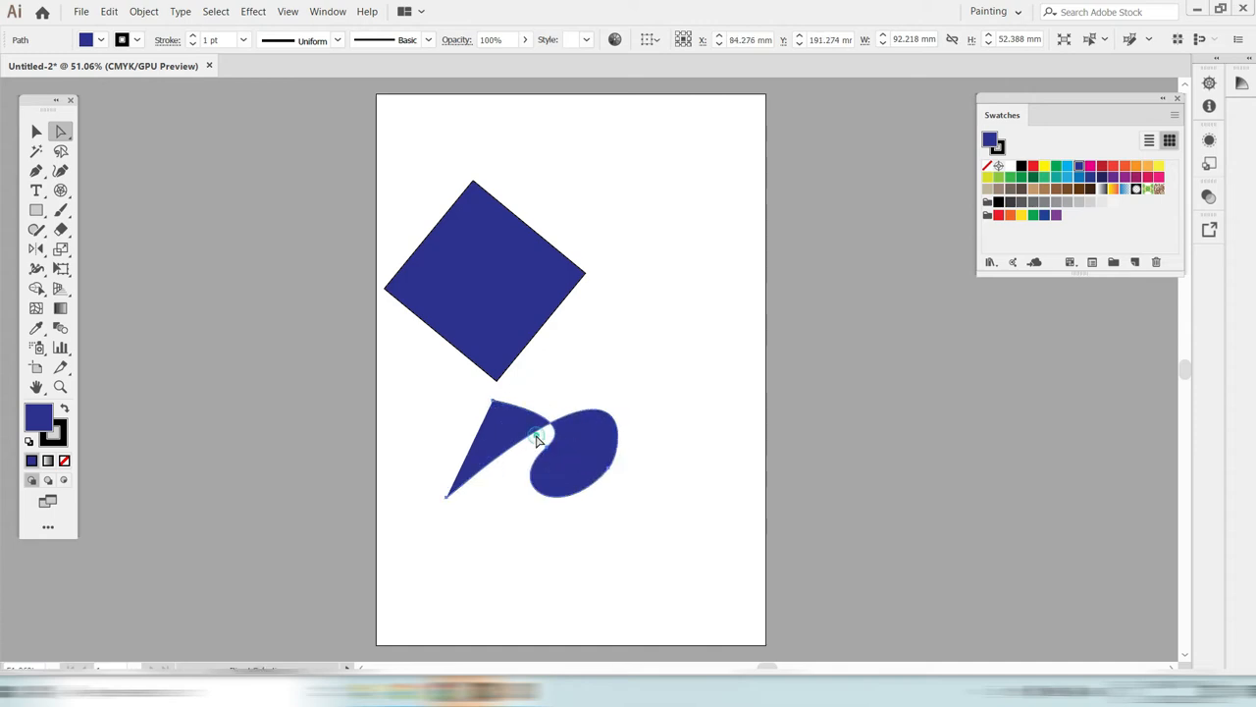
left_click(563, 462)
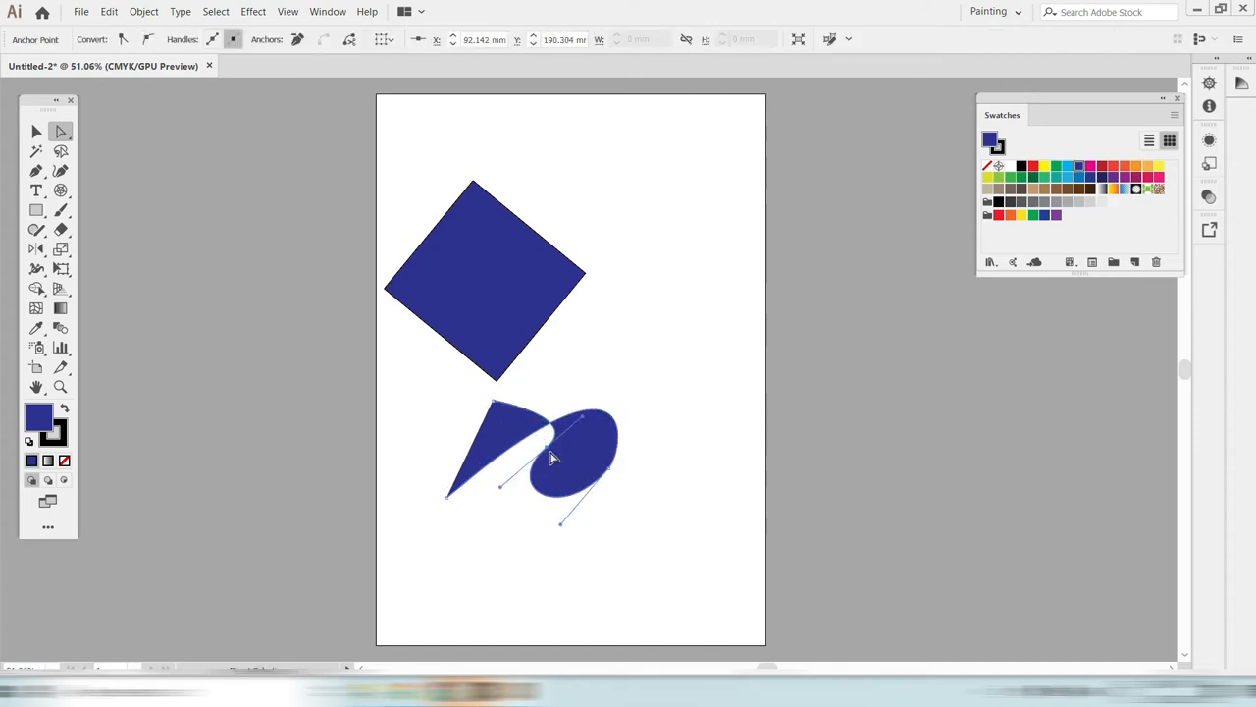
mouse_move(551, 458)
left_mouse_down()
mouse_move(523, 449)
mouse_move(536, 446)
left_mouse_up()
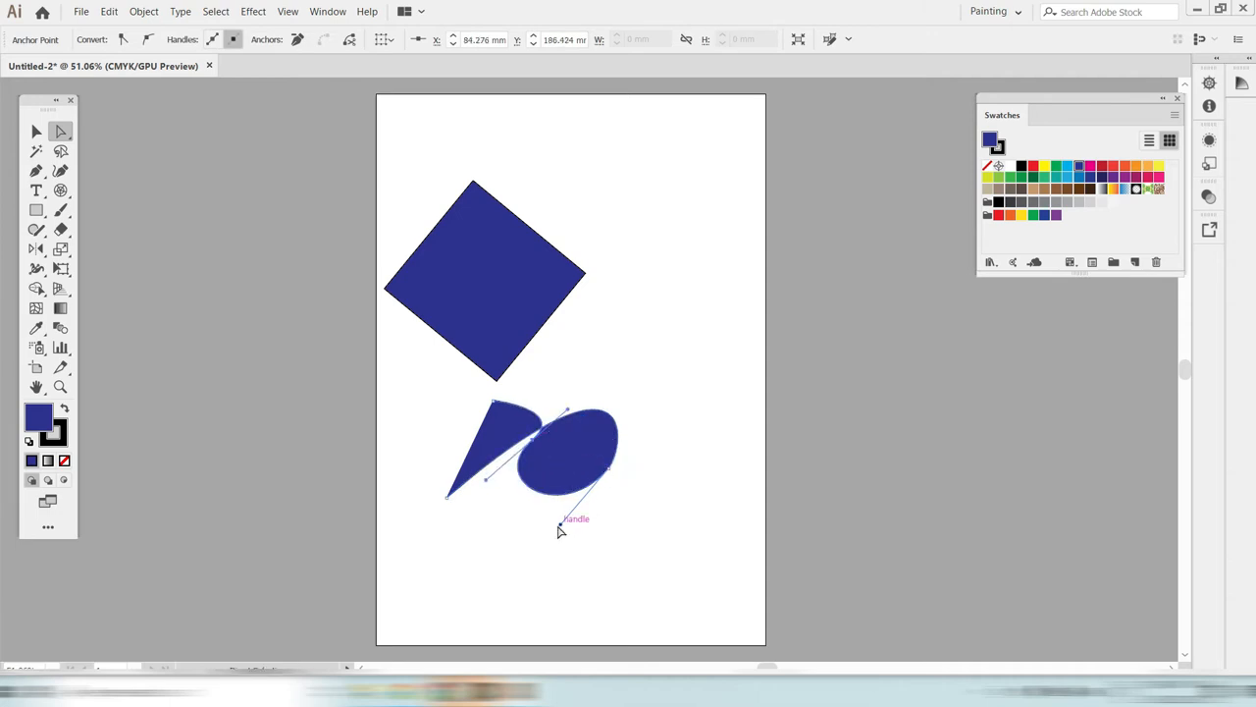
left_click_drag(559, 529, 634, 561)
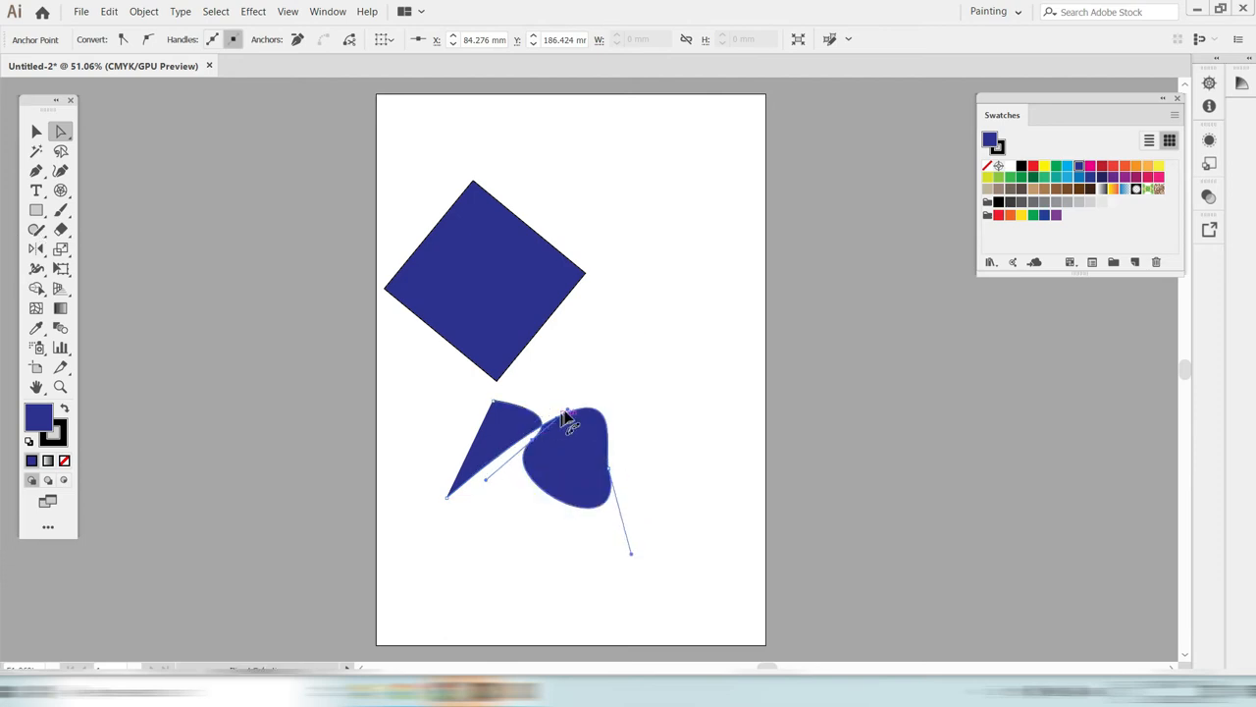
- Reshape the curved path by pulling its middle anchor and handle down and left, and move the whole path slightly lower
left_click_drag(569, 410, 508, 482)
left_click_drag(530, 438, 524, 510)
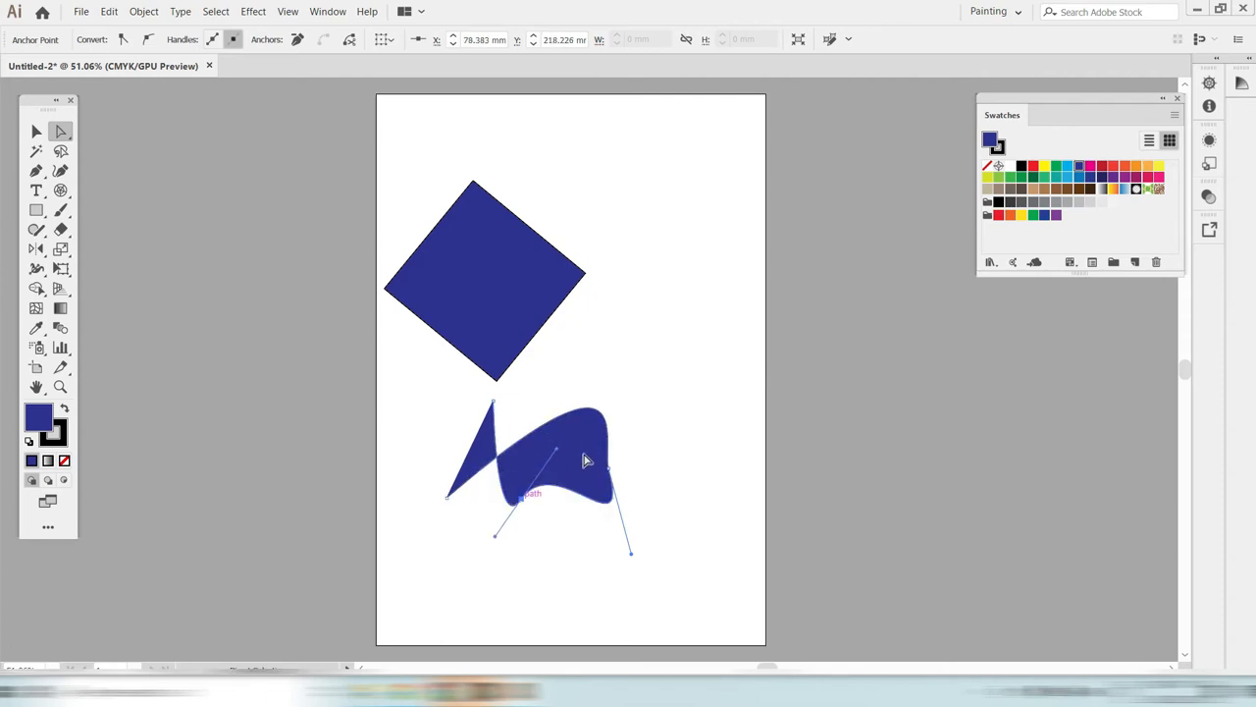
left_click_drag(560, 448, 571, 492)
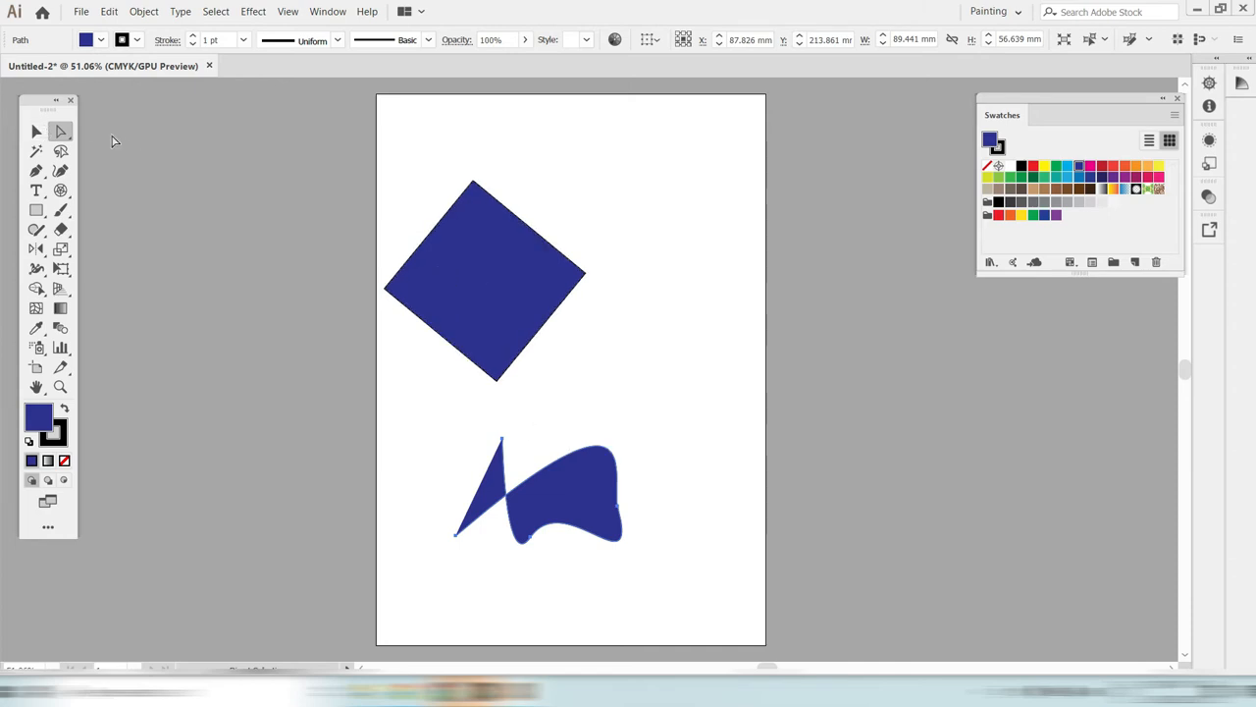
- Select the diamond and the curved path together with the Selection Tool and delete both
left_click(39, 131)
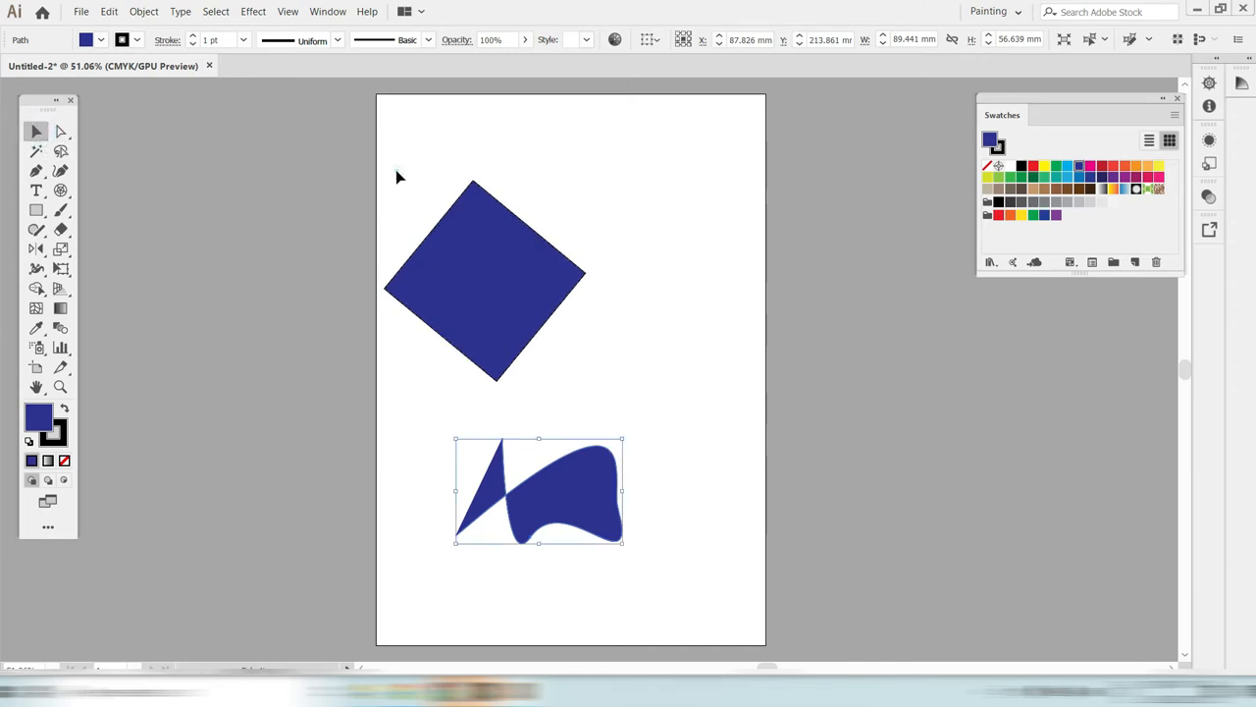
left_click_drag(397, 176, 675, 615)
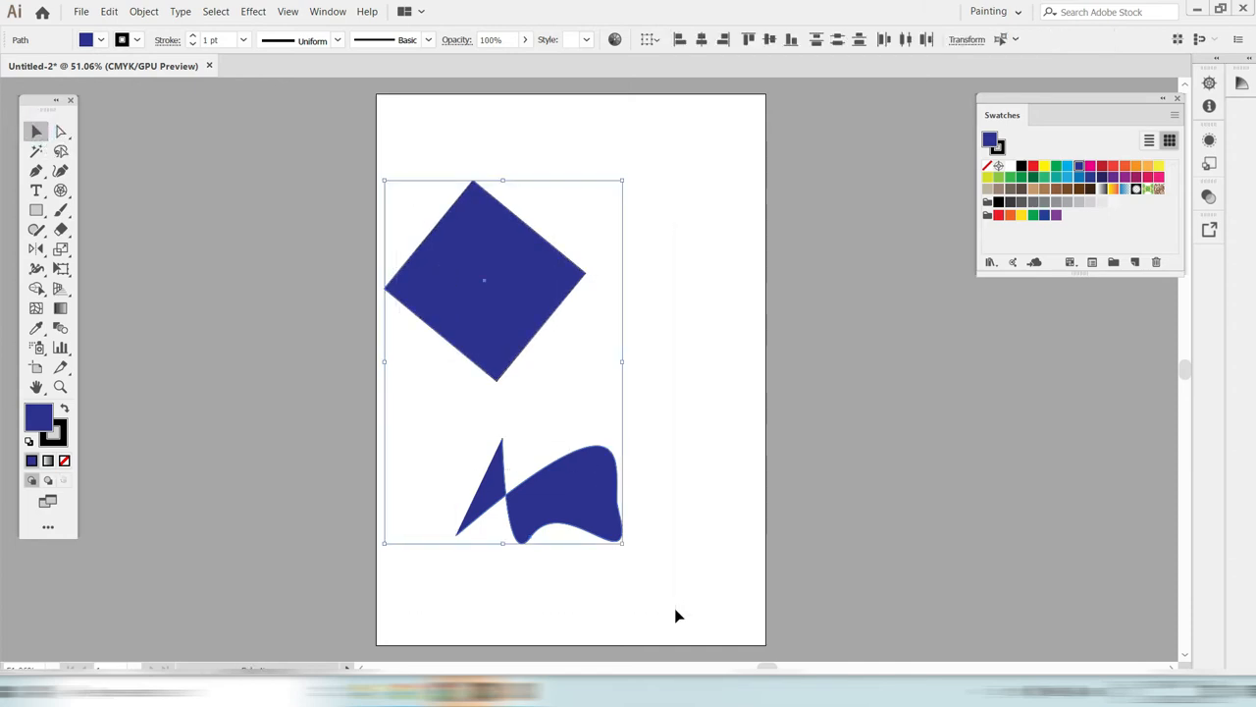
key("Delete")
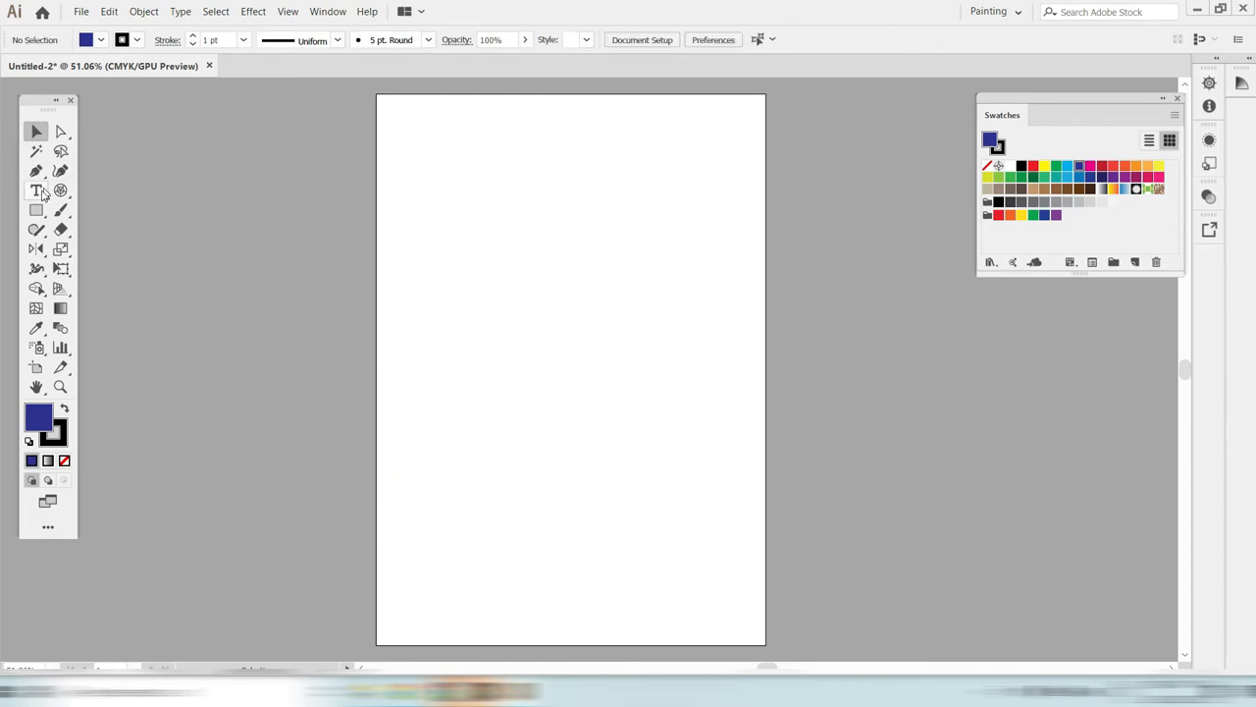
- Draw two dark blue rectangles in the upper half of the artboard, the lower-right one larger and about 72 mm wide
left_click(36, 209)
left_click_drag(409, 137, 517, 261)
left_click_drag(553, 215, 687, 374)
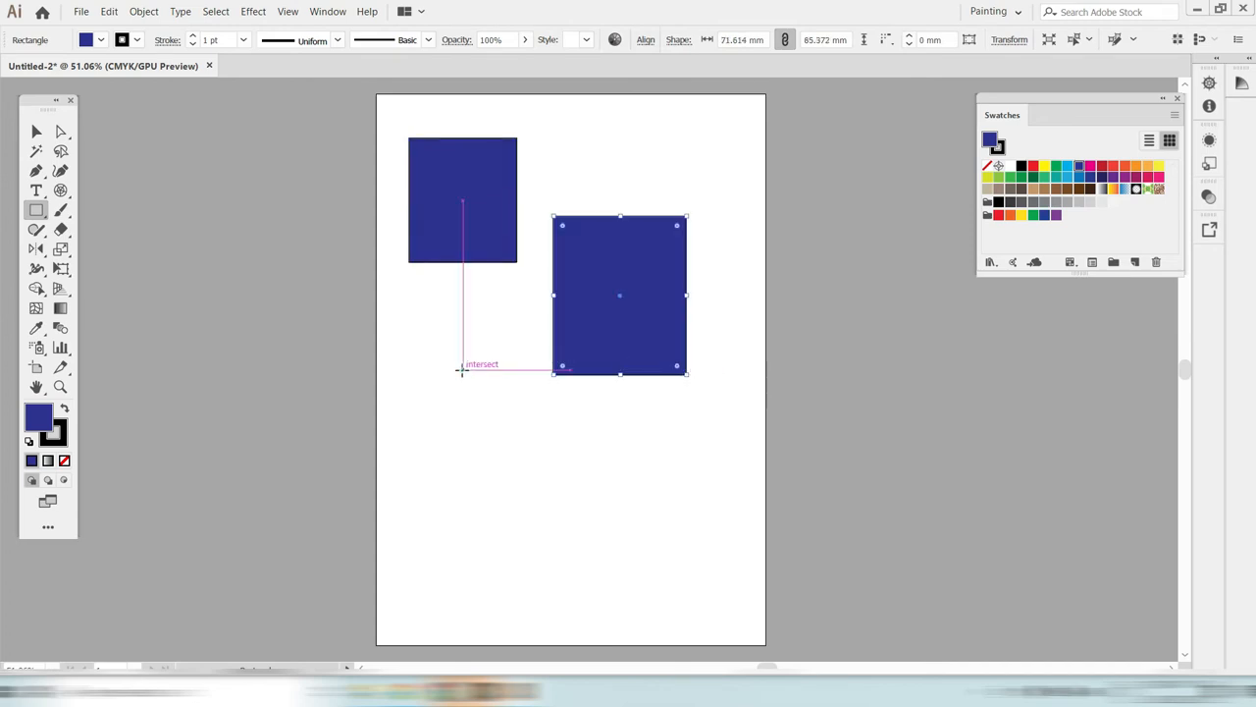
- Draw a narrow rectangle about 11 × 46 mm and a wide one about 95 × 41 mm in the artboard's lower half, both filled yellow
left_click_drag(463, 370, 485, 454)
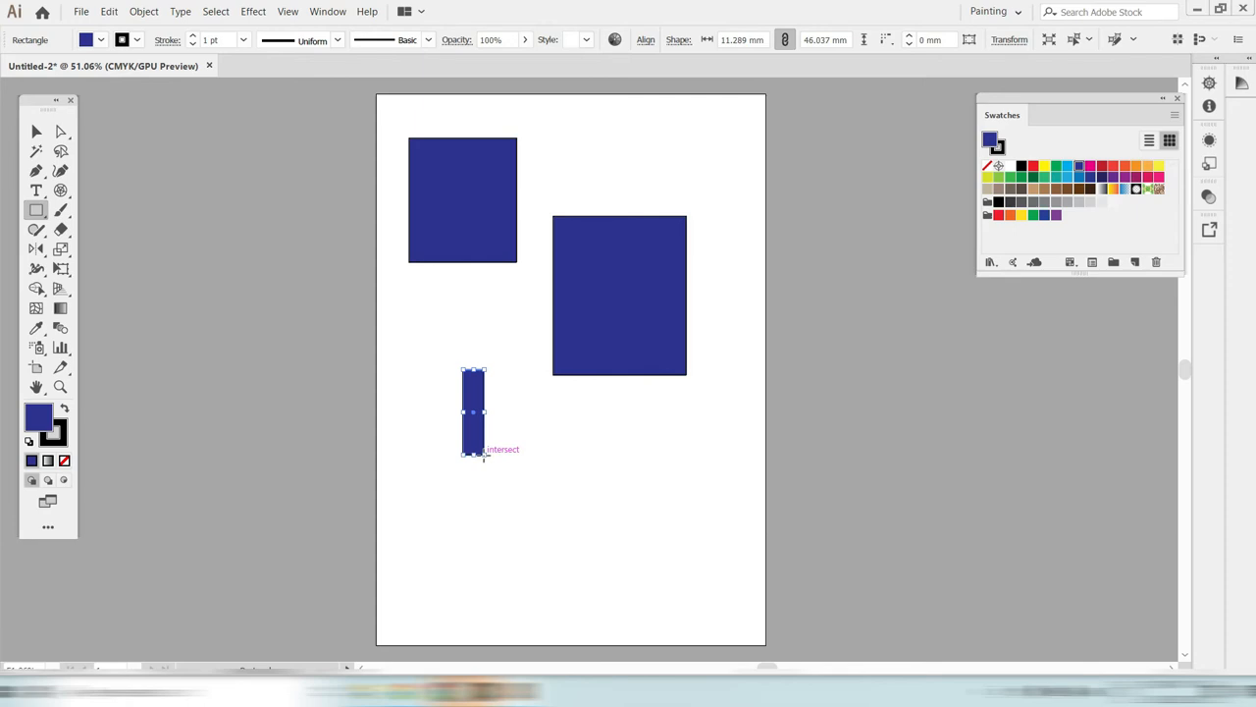
left_click(1044, 166)
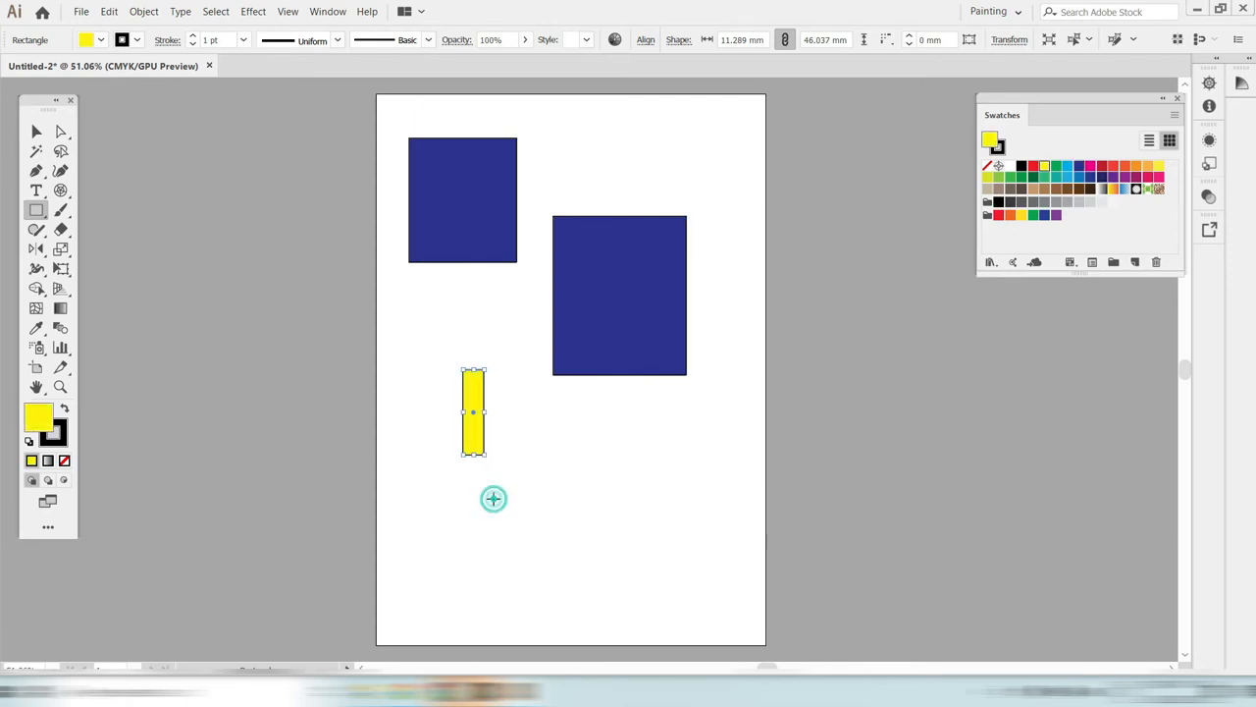
left_click_drag(493, 498, 672, 573)
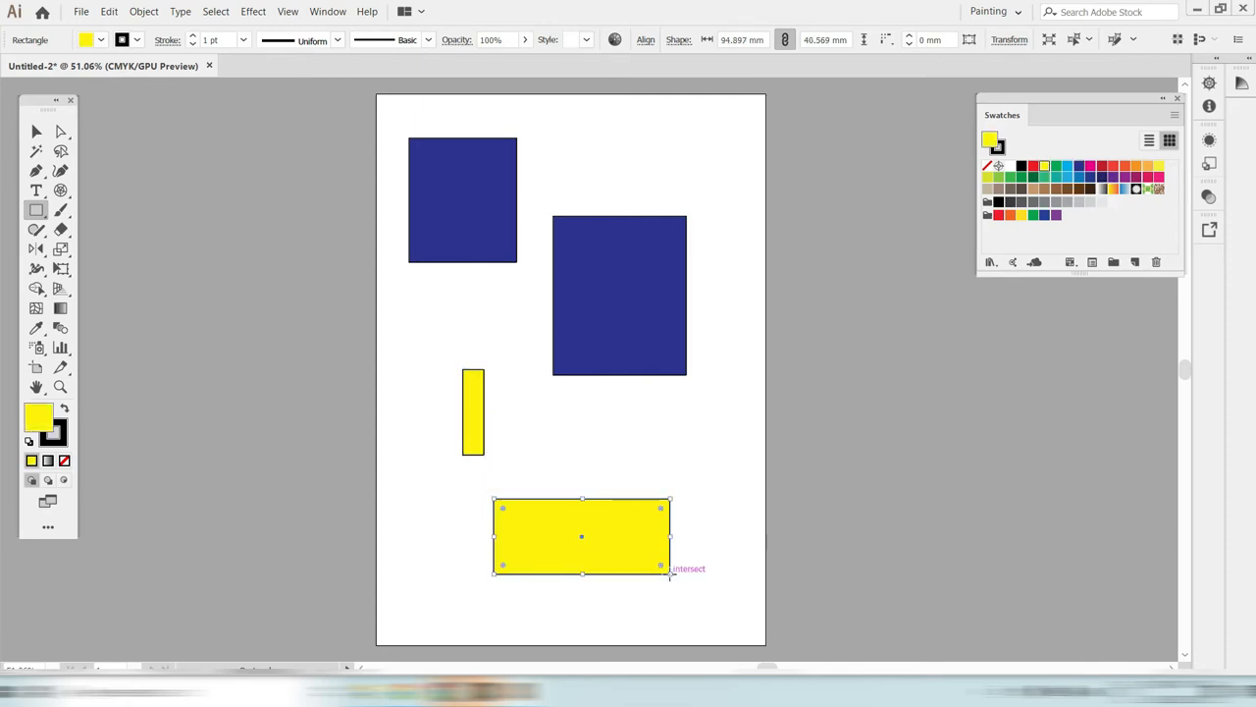
left_click(1113, 166)
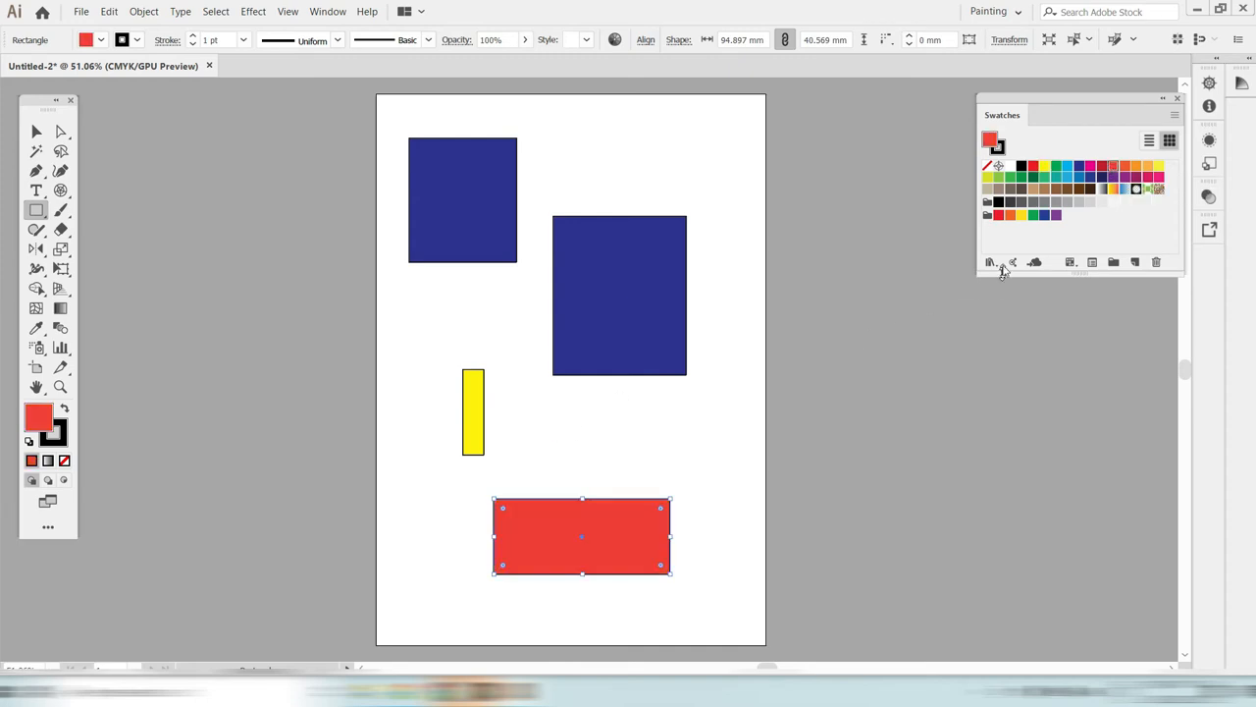
left_click(1045, 167)
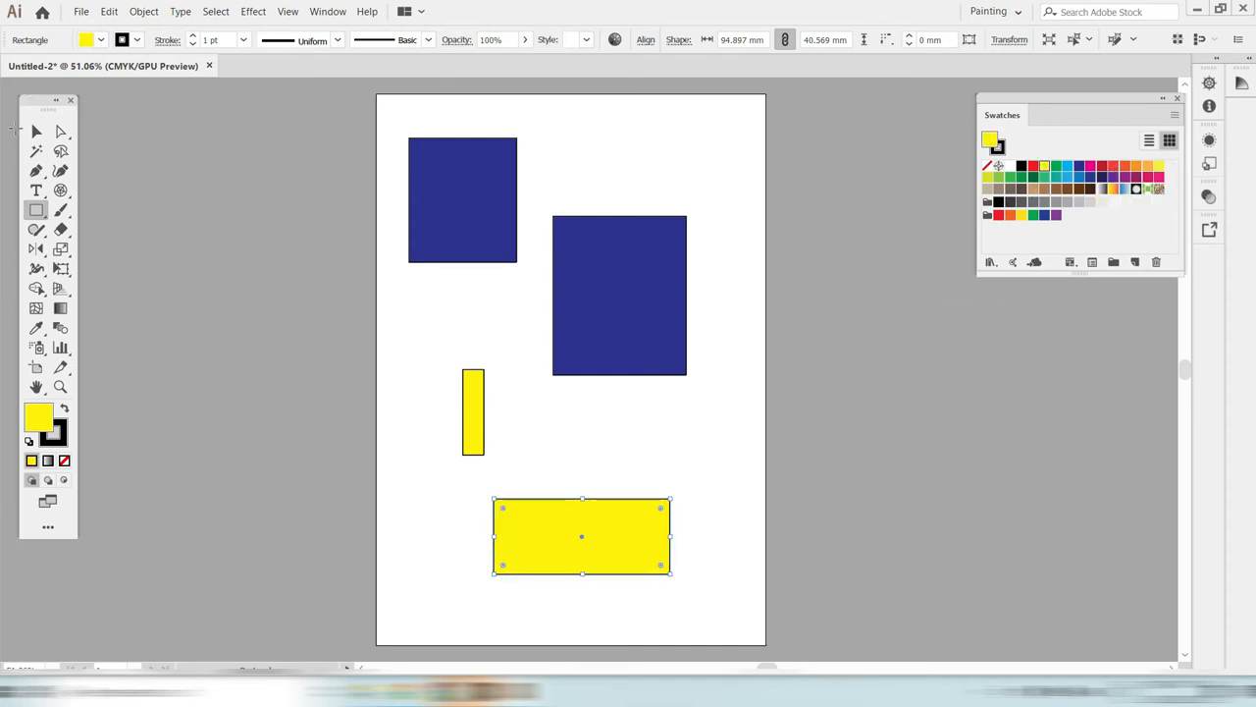
left_click(37, 130)
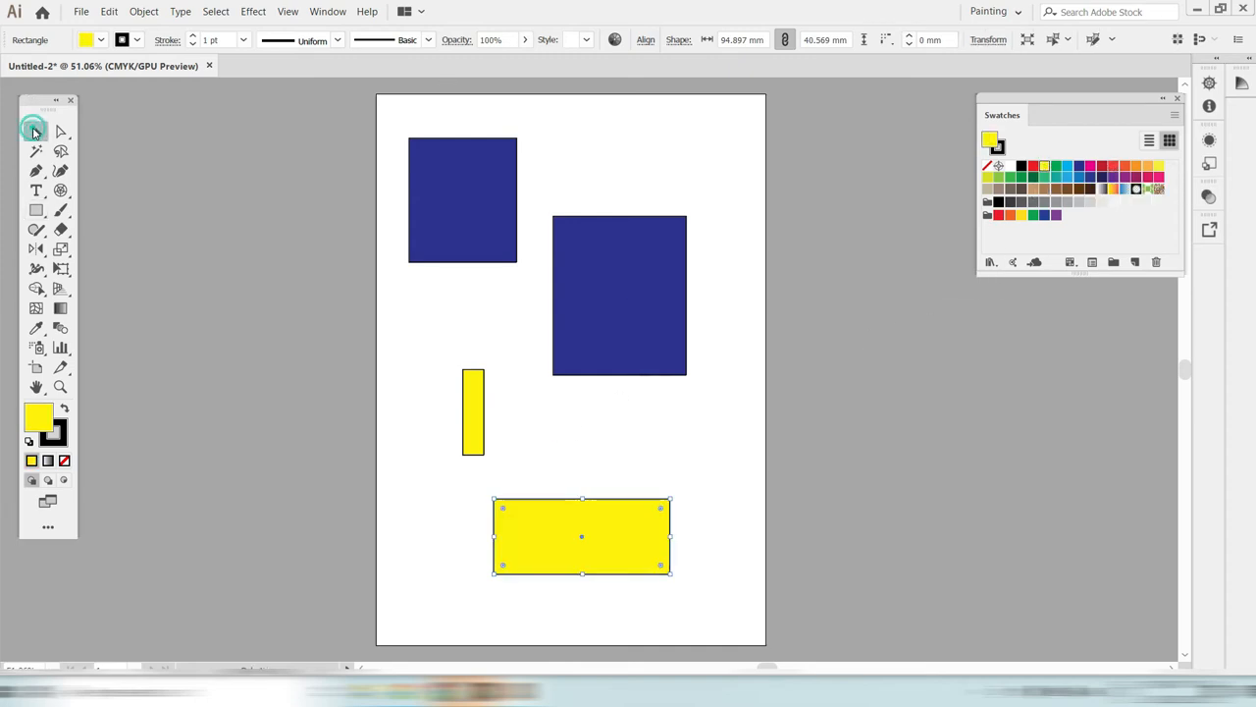
left_click(617, 452)
- Draw a cyan rectangle about 49 × 19 mm above the wide yellow one, and a smaller cyan one about 19 × 22 mm to its right
left_click(36, 209)
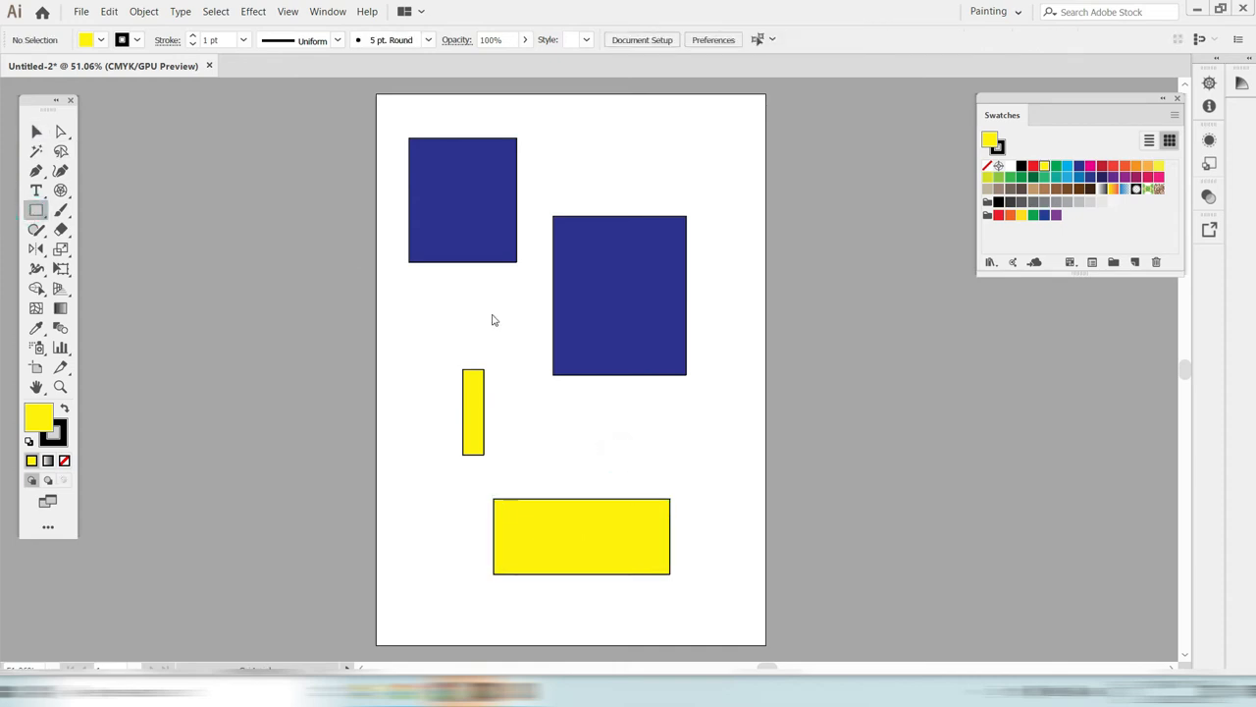
left_click_drag(553, 429, 645, 464)
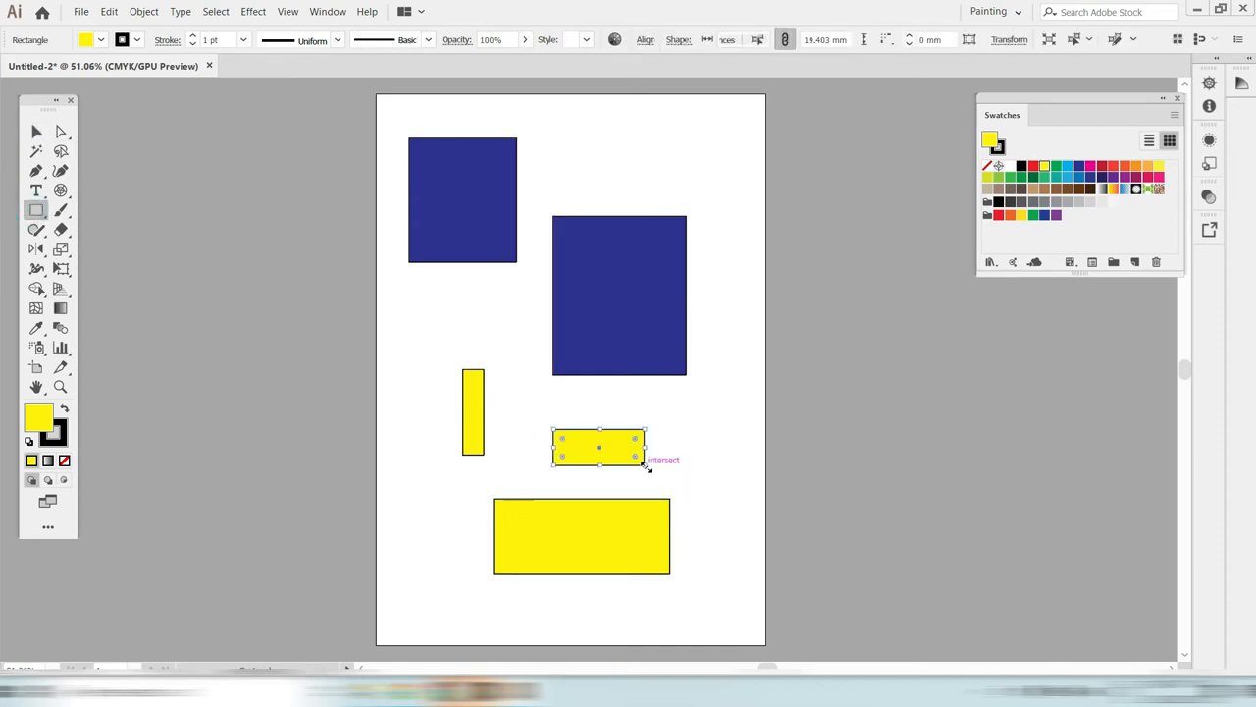
left_click(1067, 166)
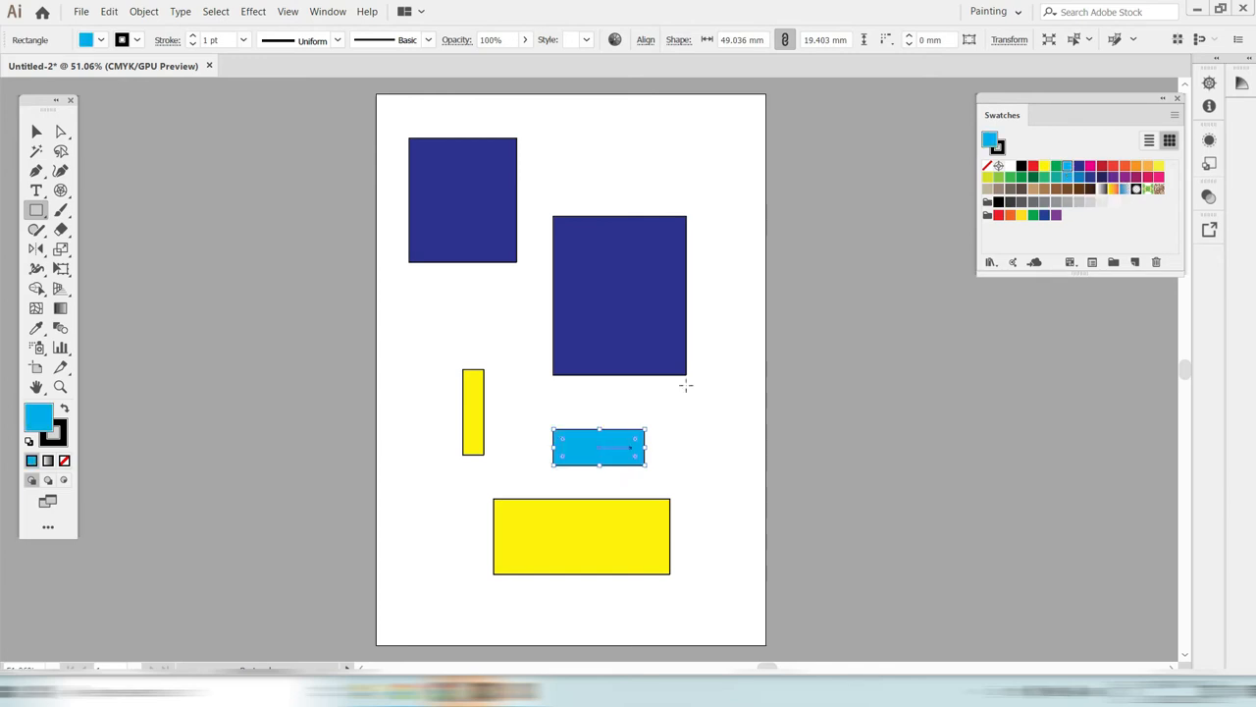
left_click(716, 466)
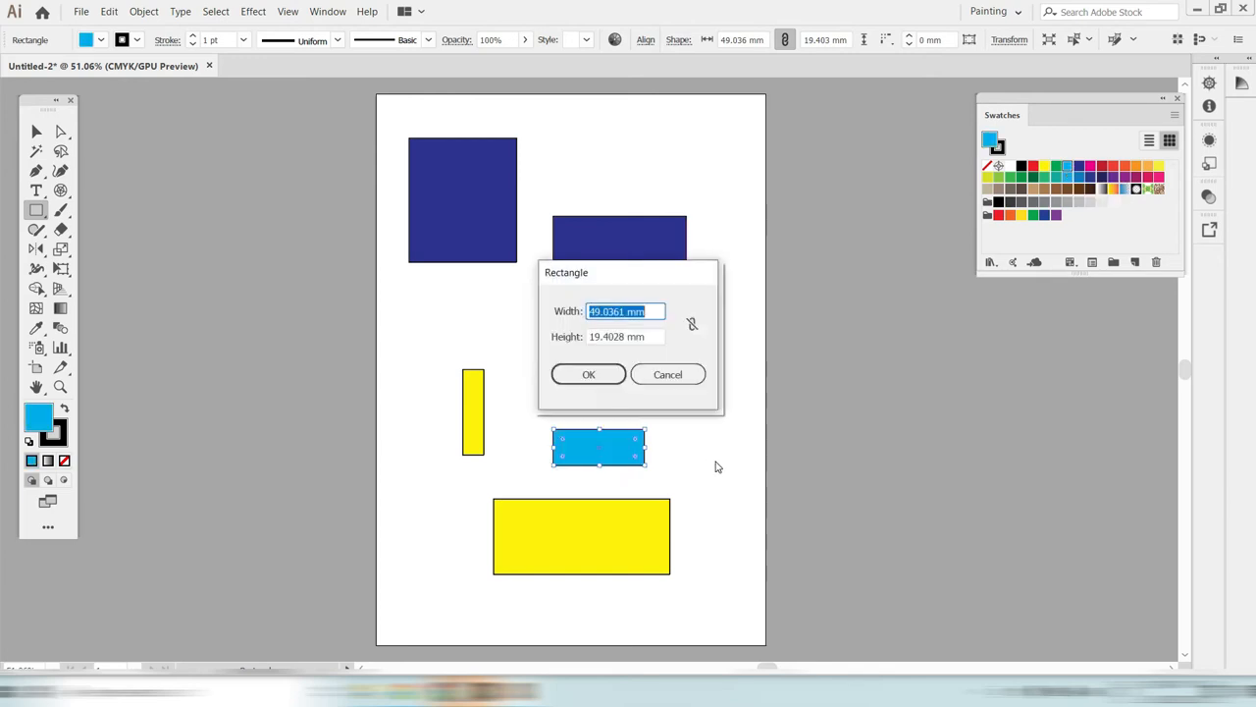
left_click(681, 378)
left_click_drag(692, 417, 729, 458)
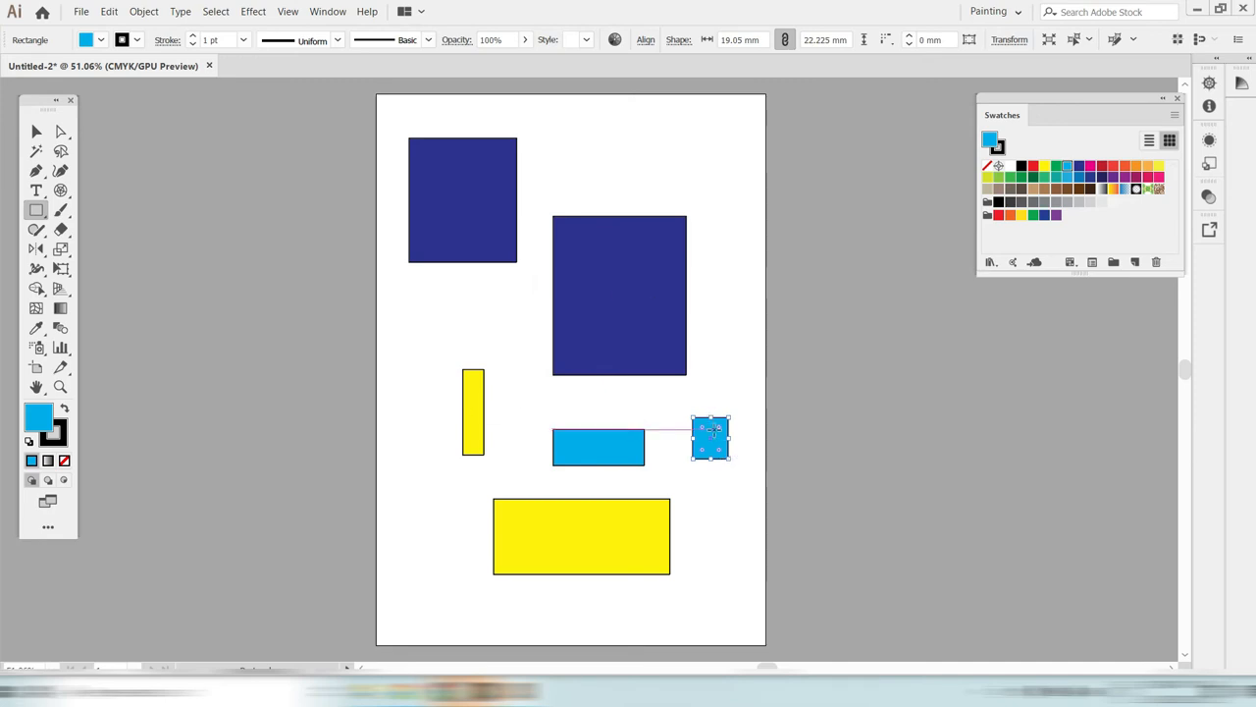
- Create a 19.05 × 22.225 mm rectangle overlapping the small cyan one by entering exact dimensions, and fill it dark red (C=15 M=100 Y=90 K=10)
left_click(716, 435)
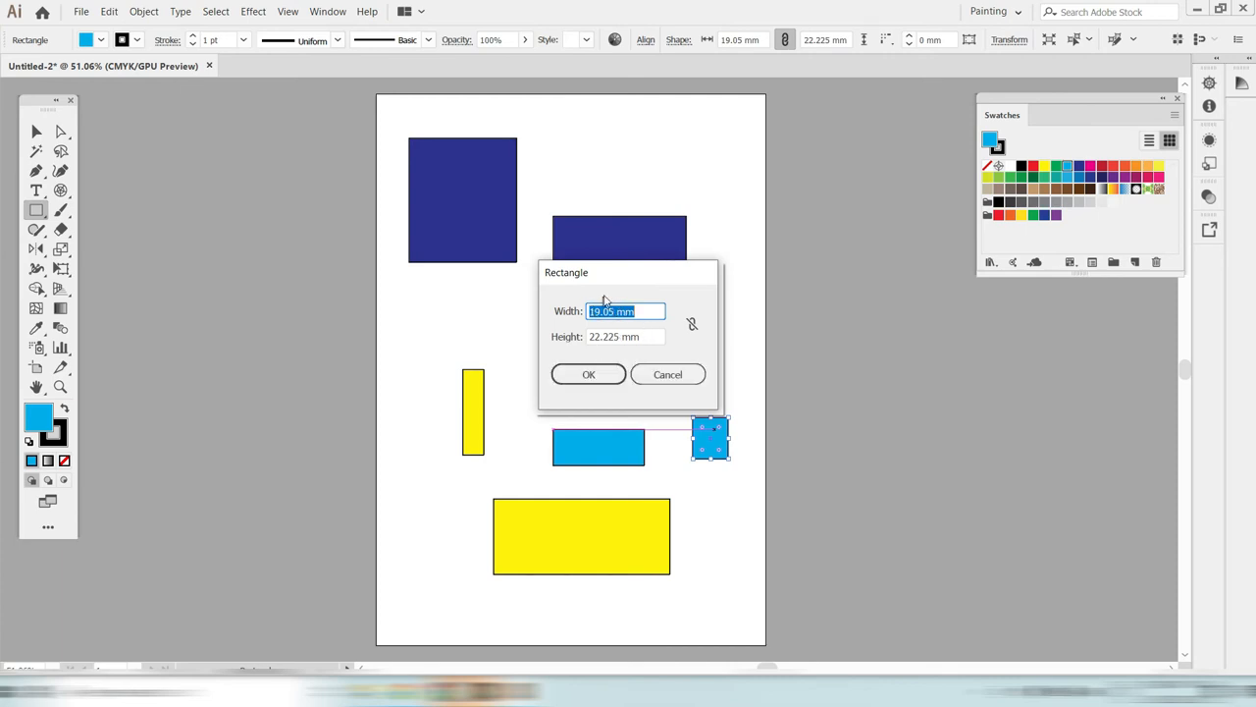
left_click(575, 382)
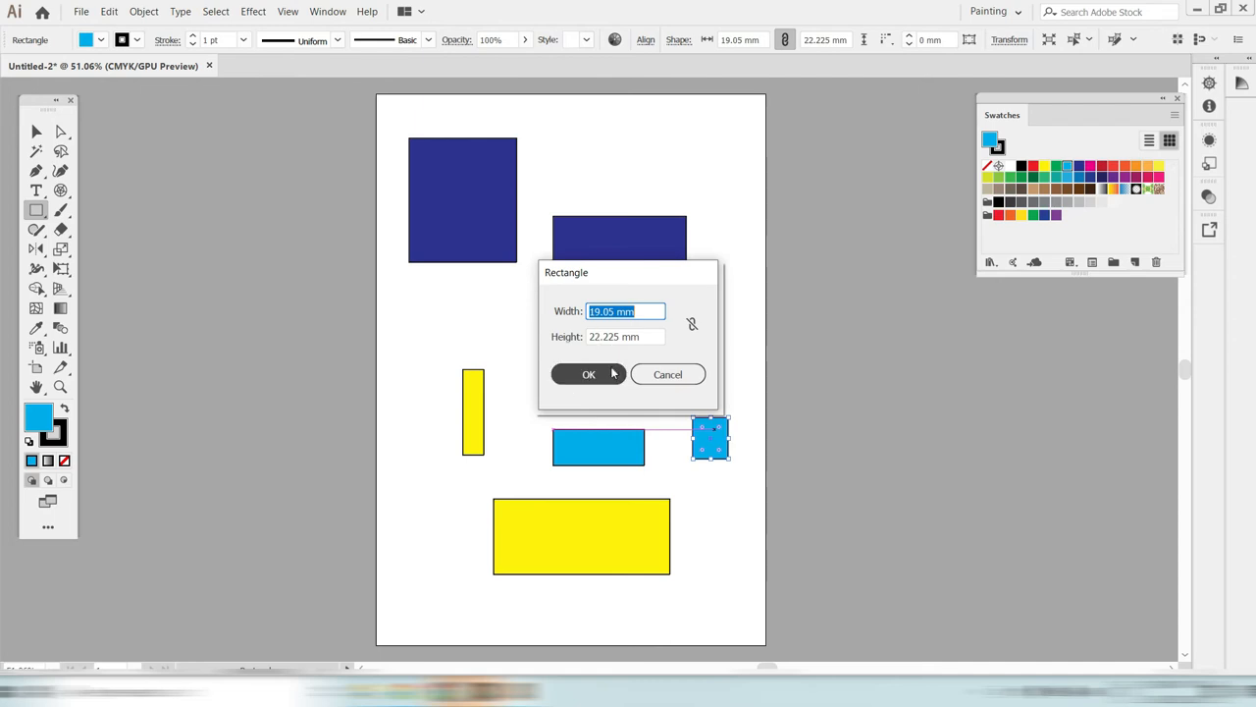
left_click(611, 374)
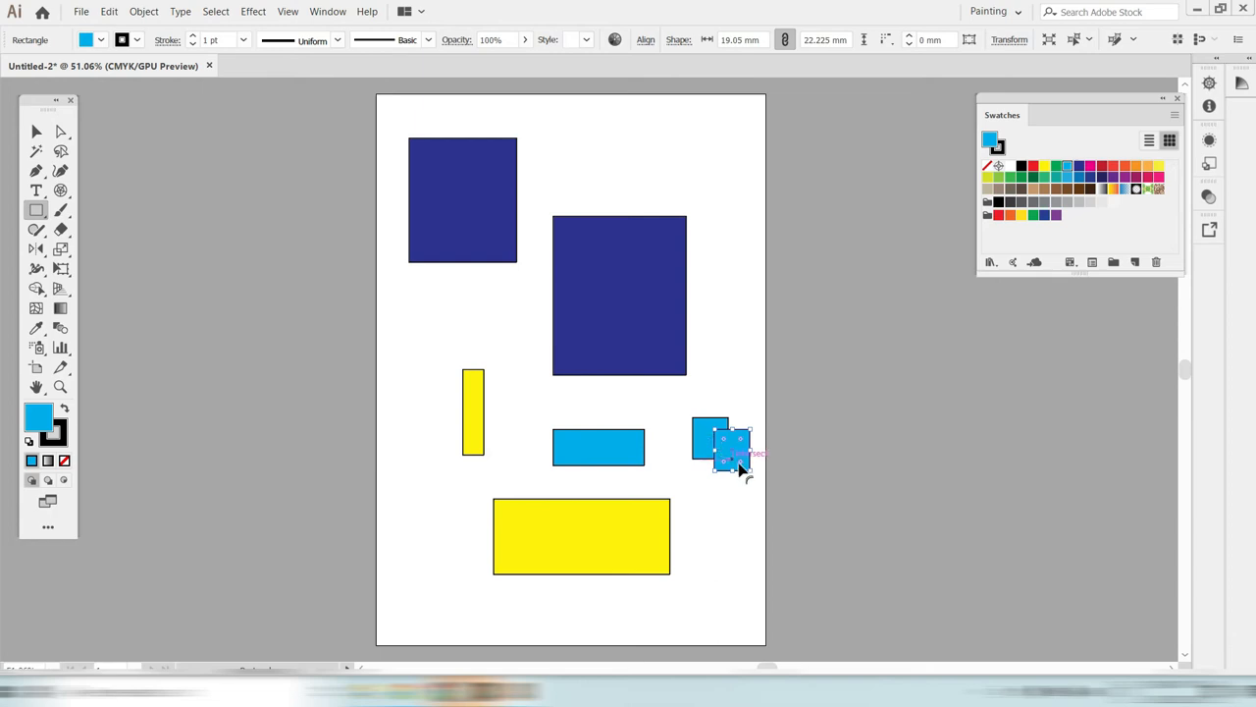
left_click(1103, 169)
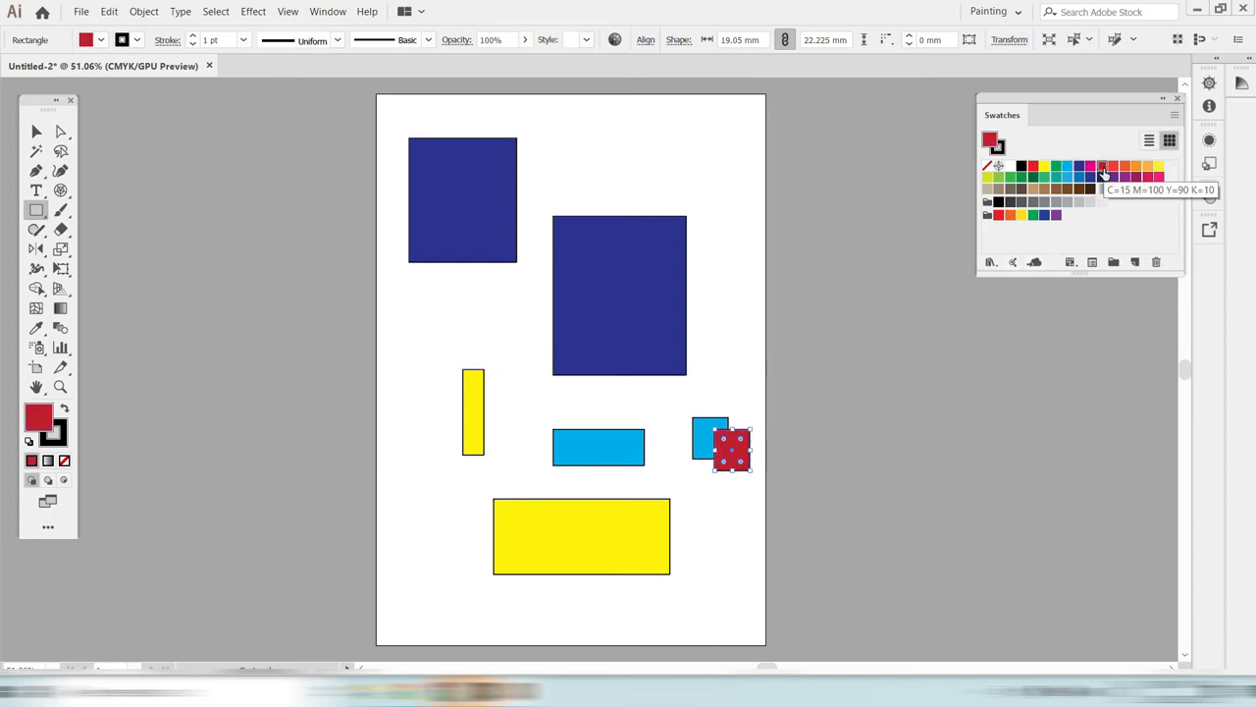
left_click(701, 389)
left_click(692, 382)
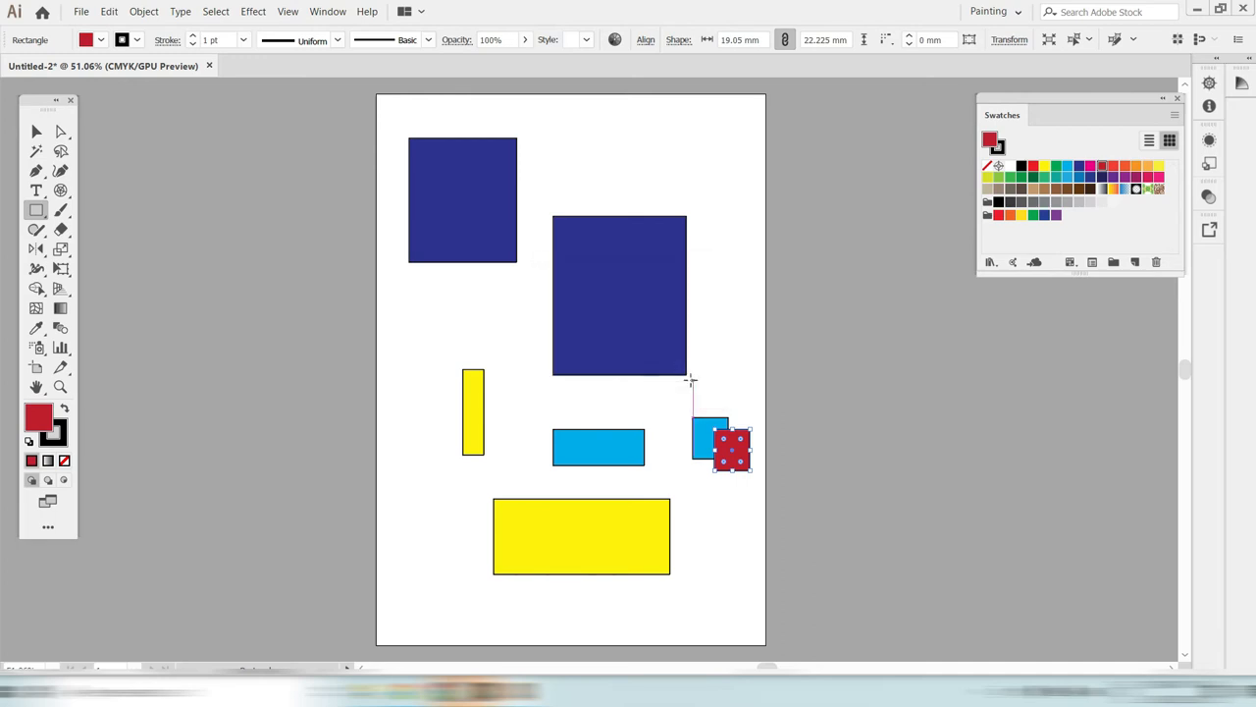
- Select both dark blue rectangles at once by their matching fill with the Magic Wand Tool
left_click(35, 134)
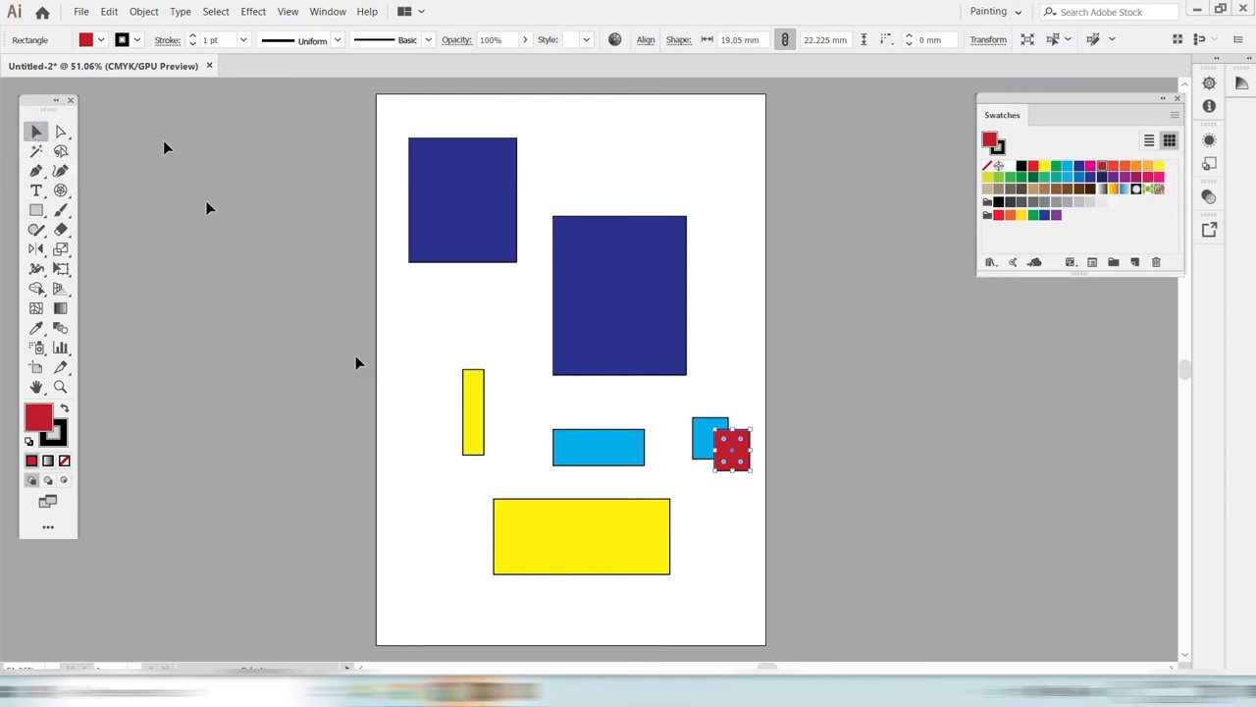
left_click(35, 153)
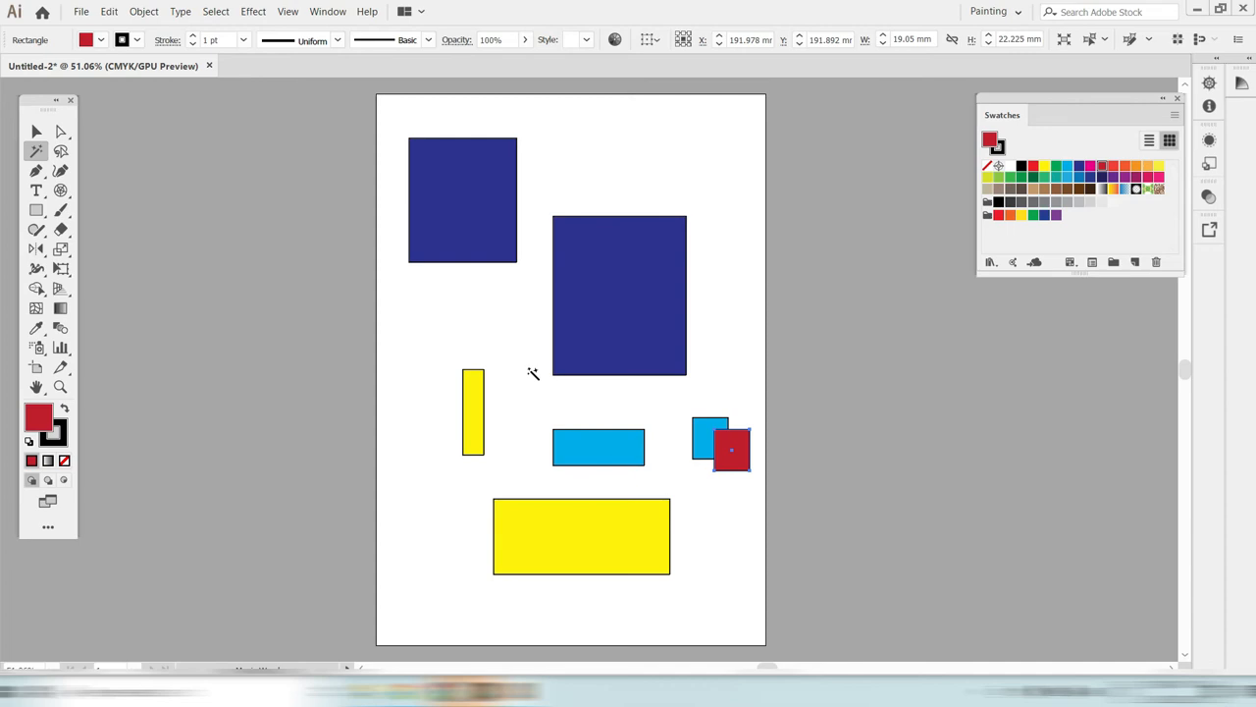
left_click(617, 249, "shift")
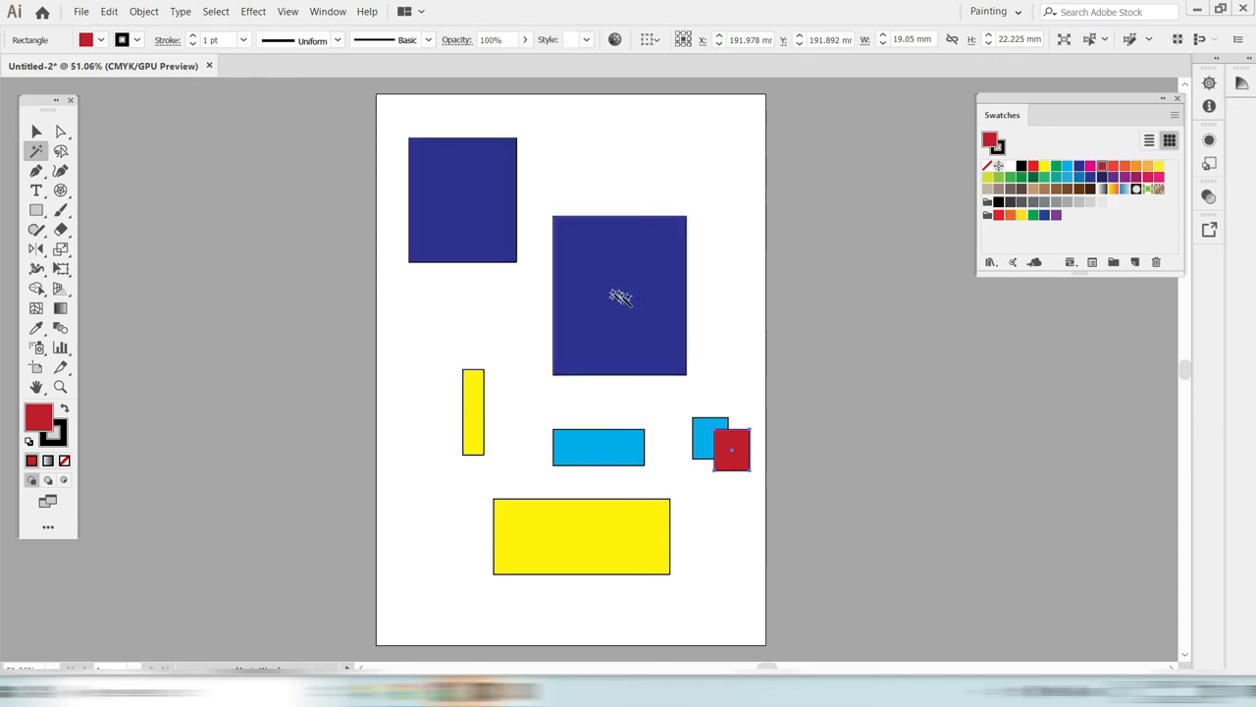
left_click(466, 213)
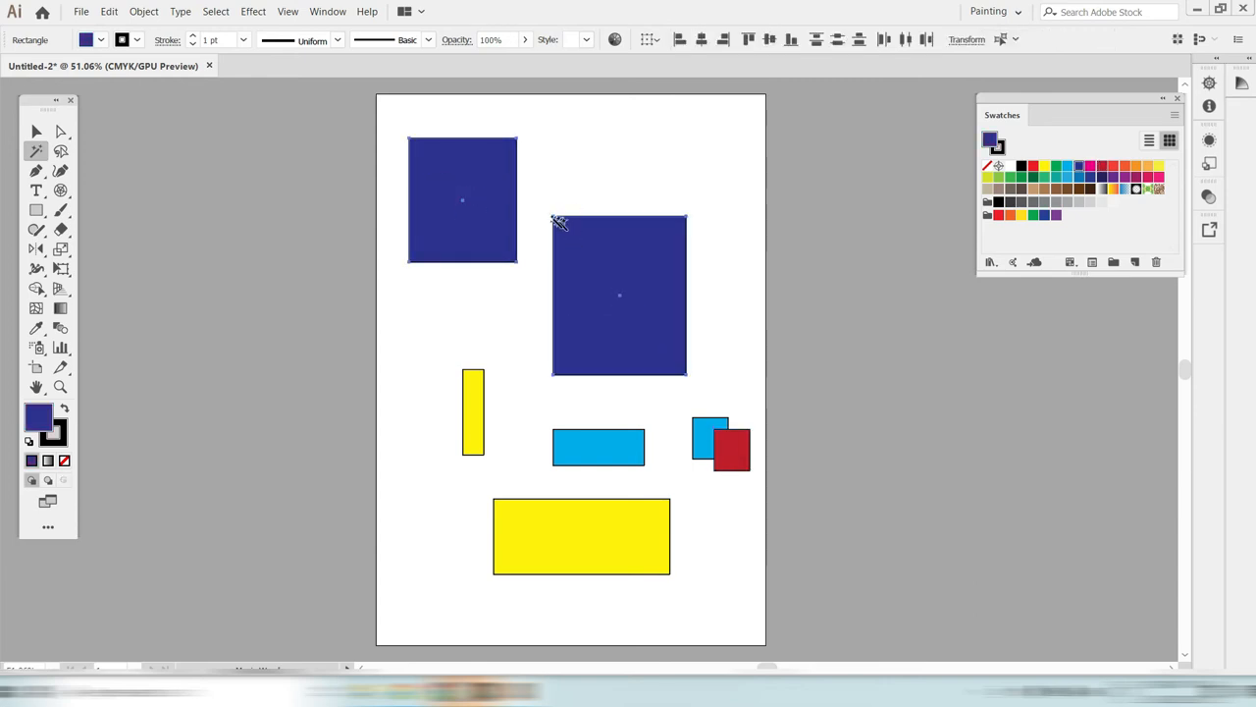
- Use the Magic Wand selection to recolor both cyan rectangles purple and both yellow rectangles orange (C=0 M=50 Y=100 K=0)
left_click(630, 453)
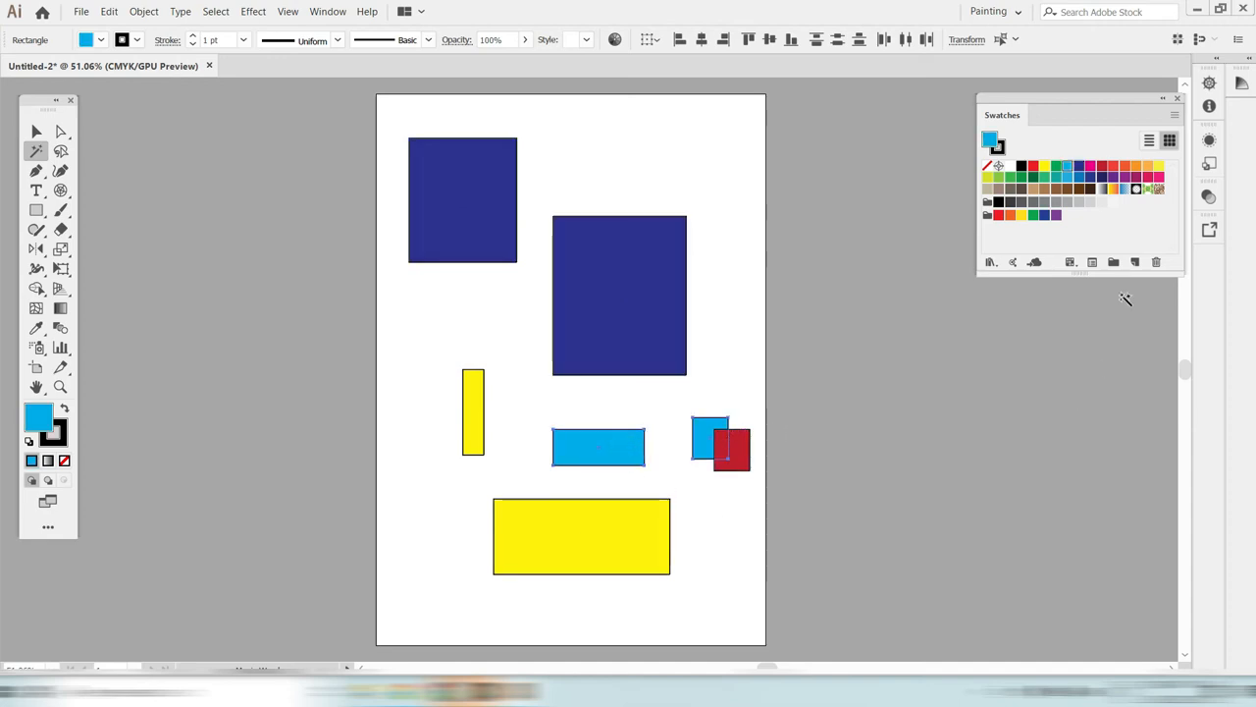
left_click(1056, 215)
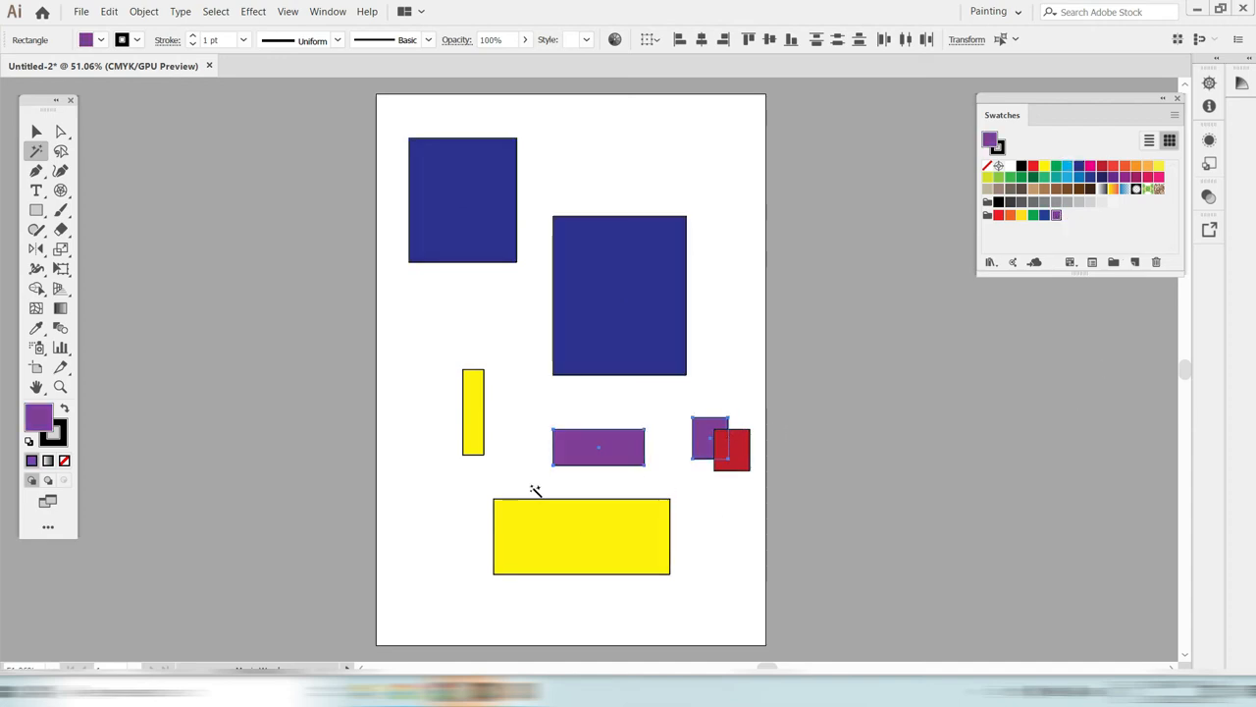
left_click(474, 448)
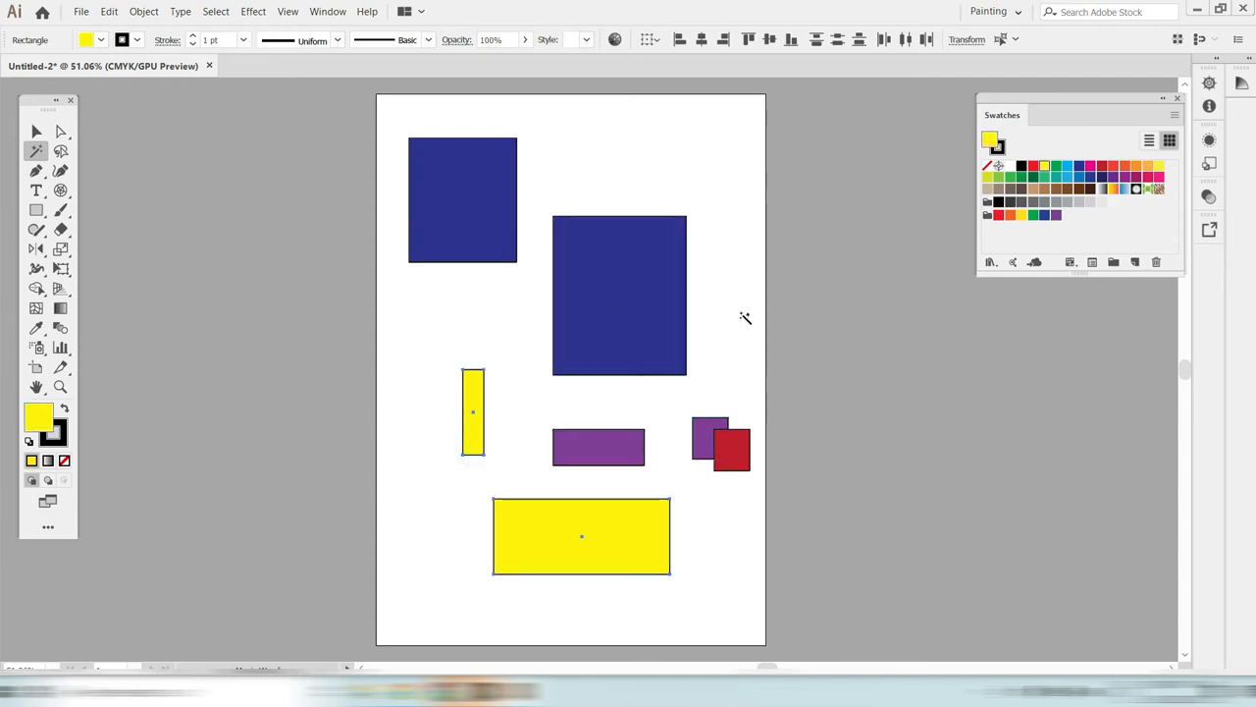
left_click(1113, 190)
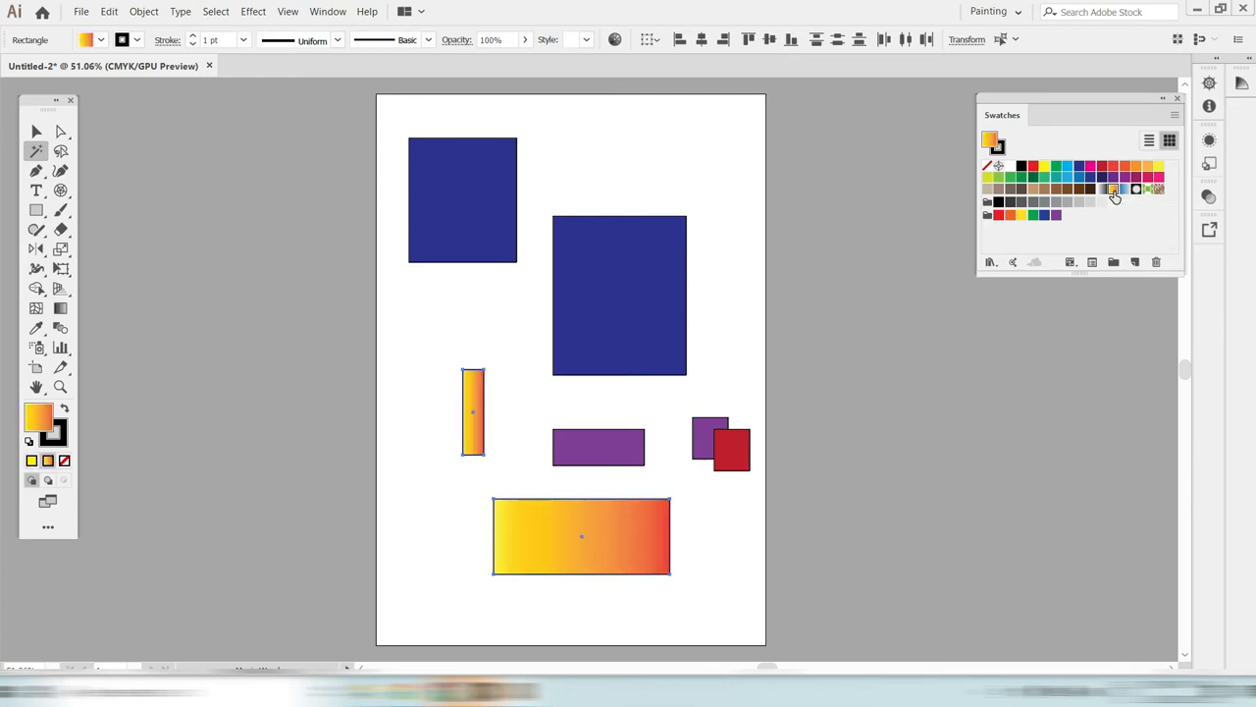
left_click(1142, 167)
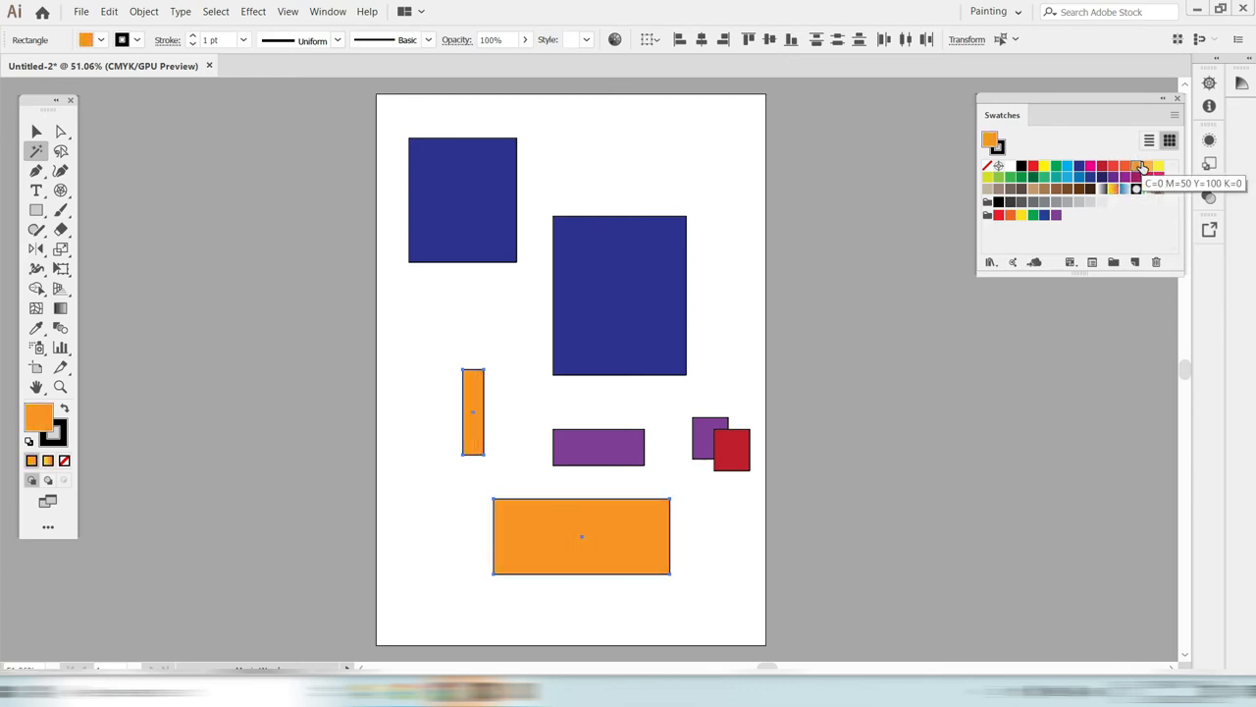
- Select both dark blue rectangles by their matching fill, recolor them teal, and switch to the Selection Tool
left_click(451, 197)
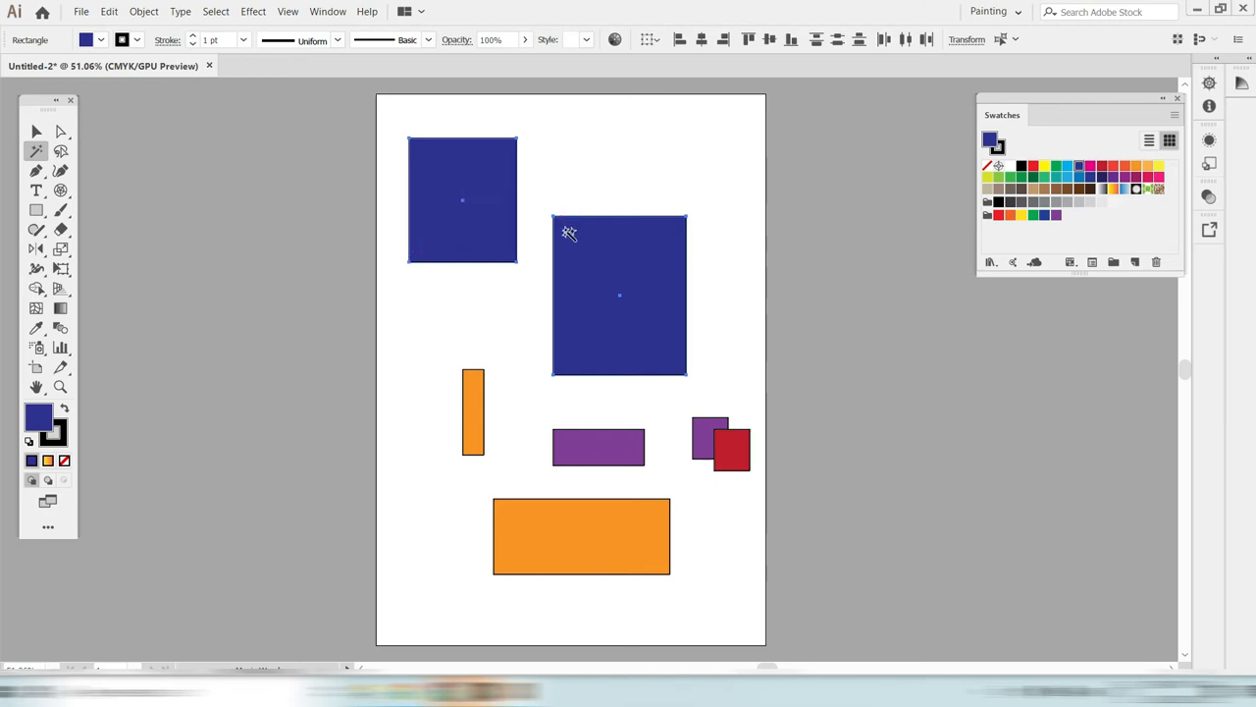
left_click(1027, 186)
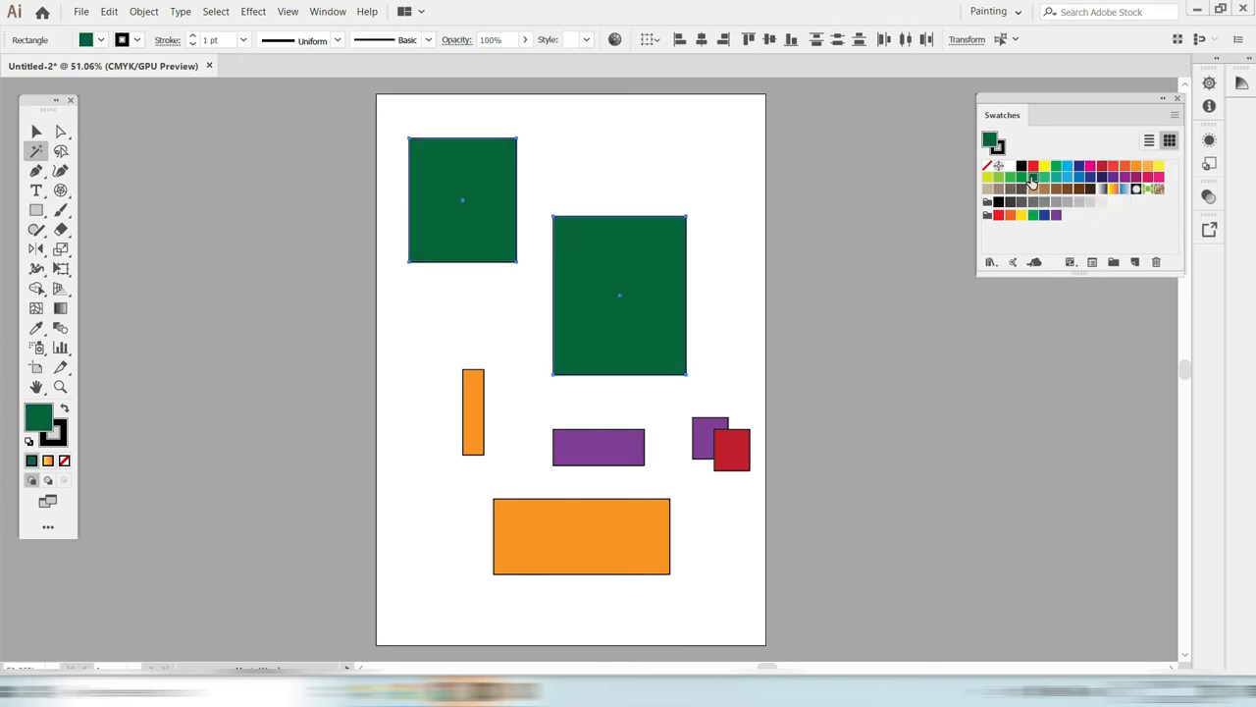
left_click(1055, 177)
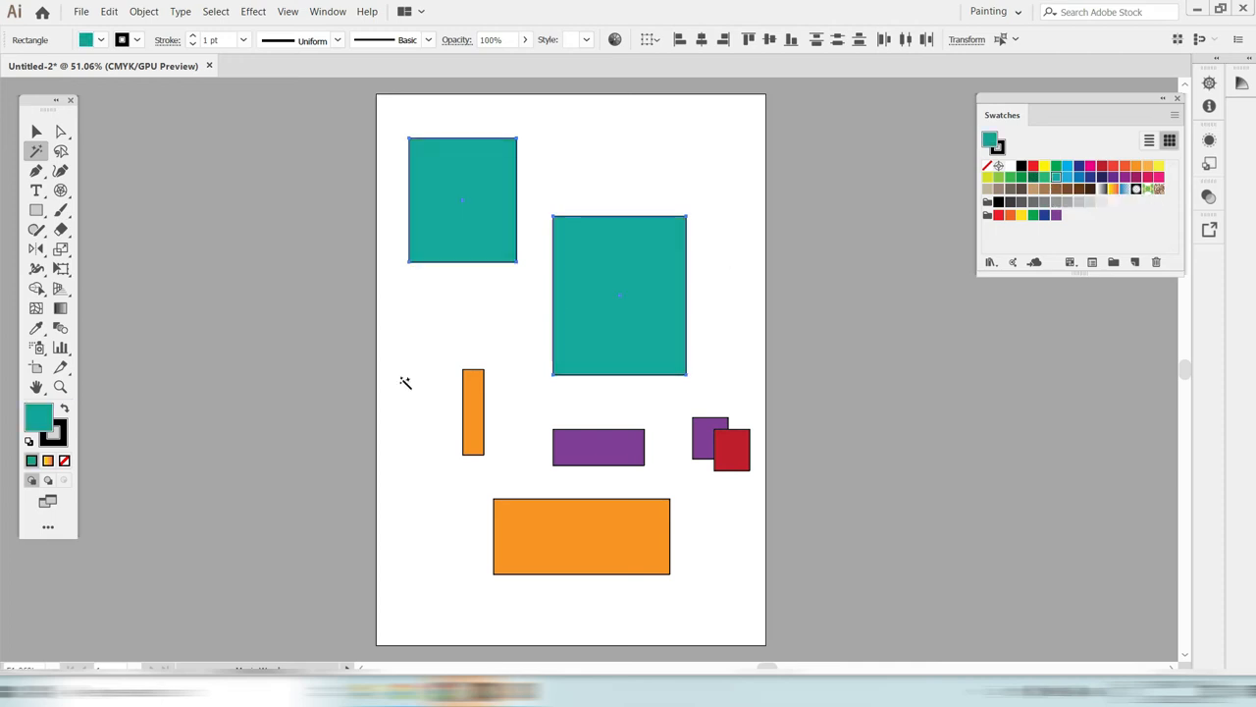
left_click(37, 132)
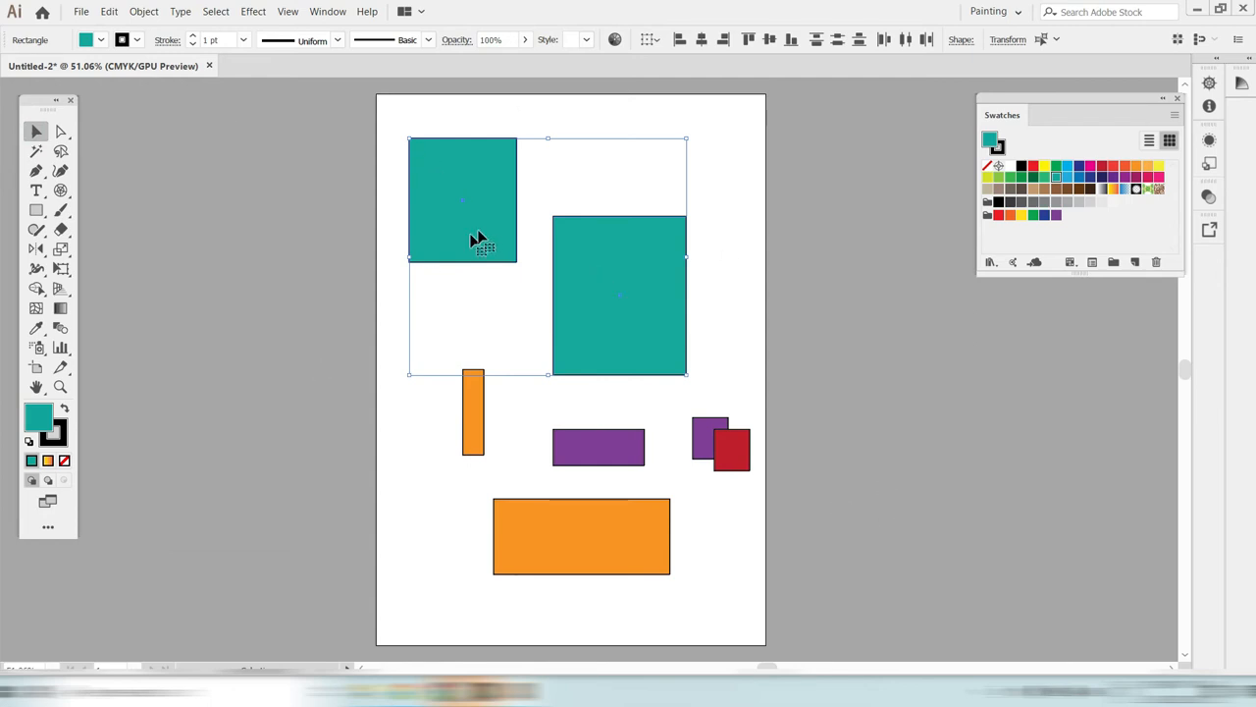
- Delete all the rectangles from the artboard, picking the orange, purple and red ones by fill colour with the Magic Wand Tool
key("Delete")
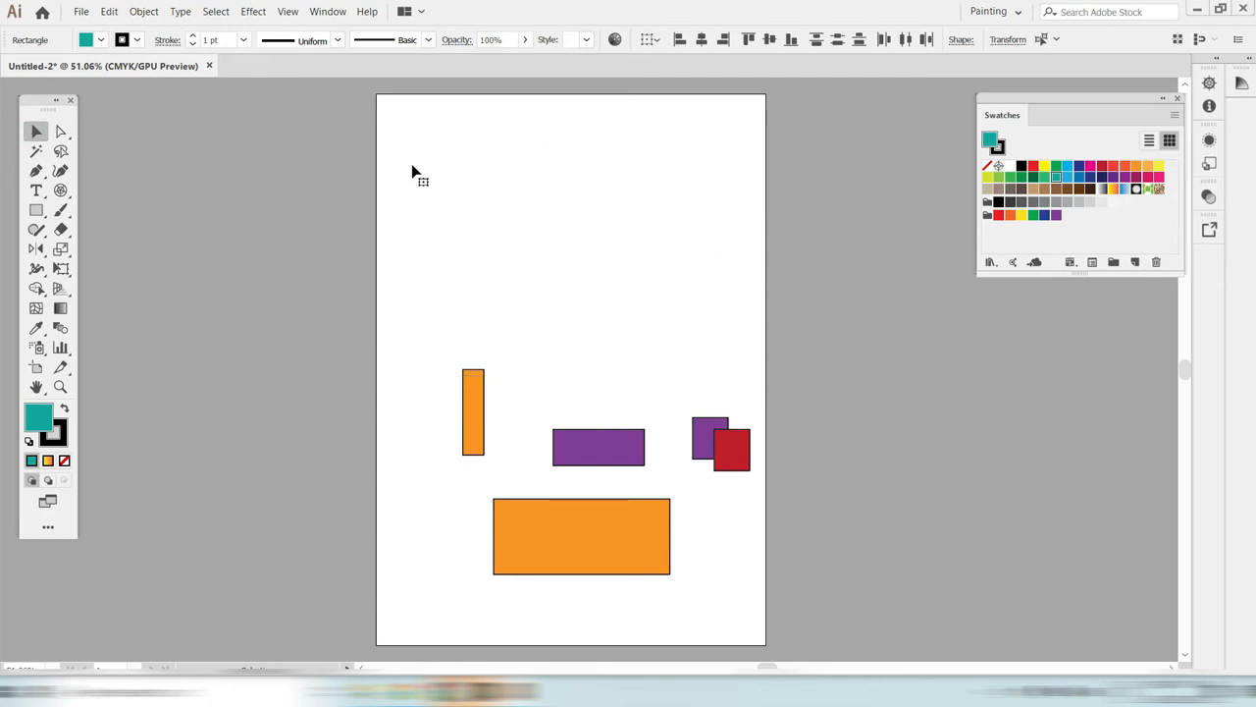
left_click(36, 152)
left_click(540, 506)
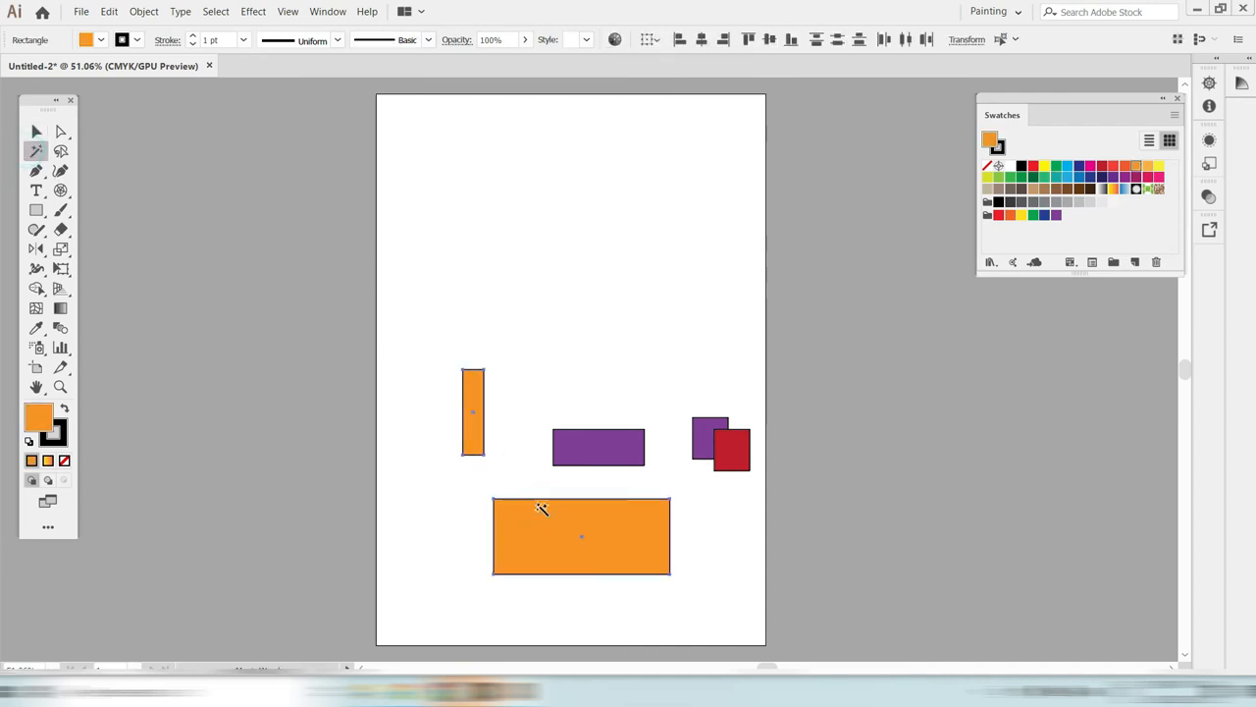
key("Delete")
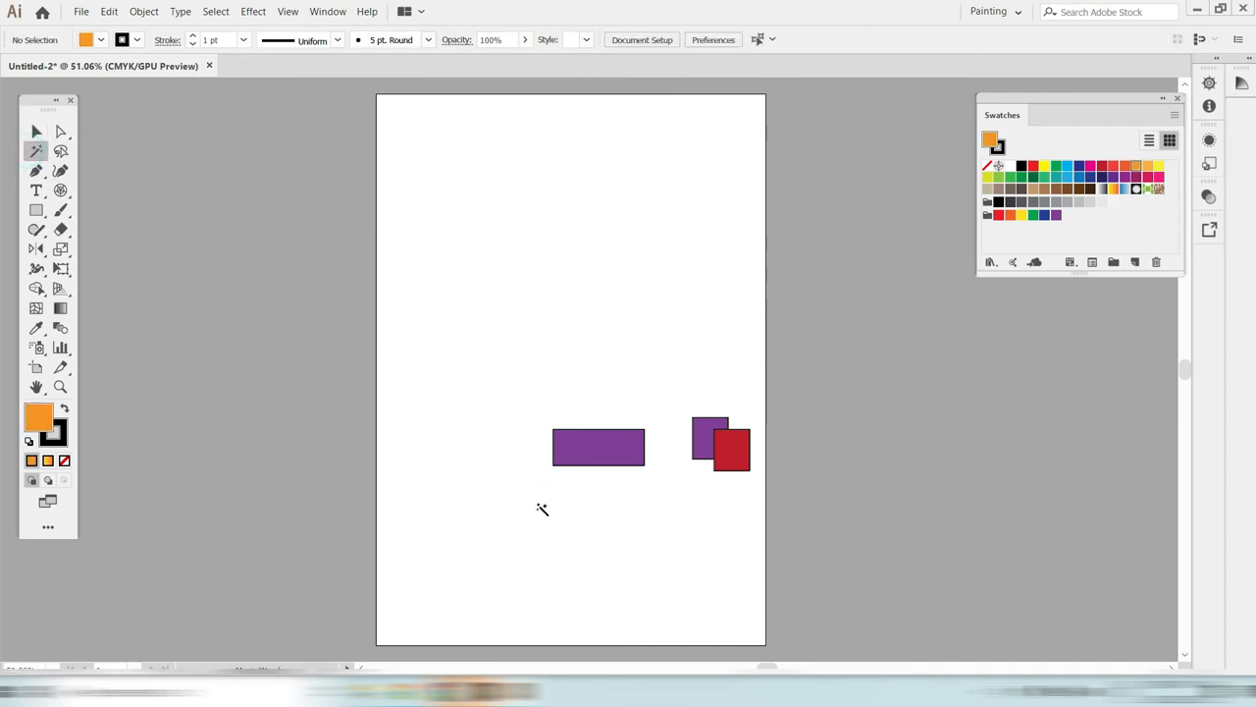
left_click(597, 460)
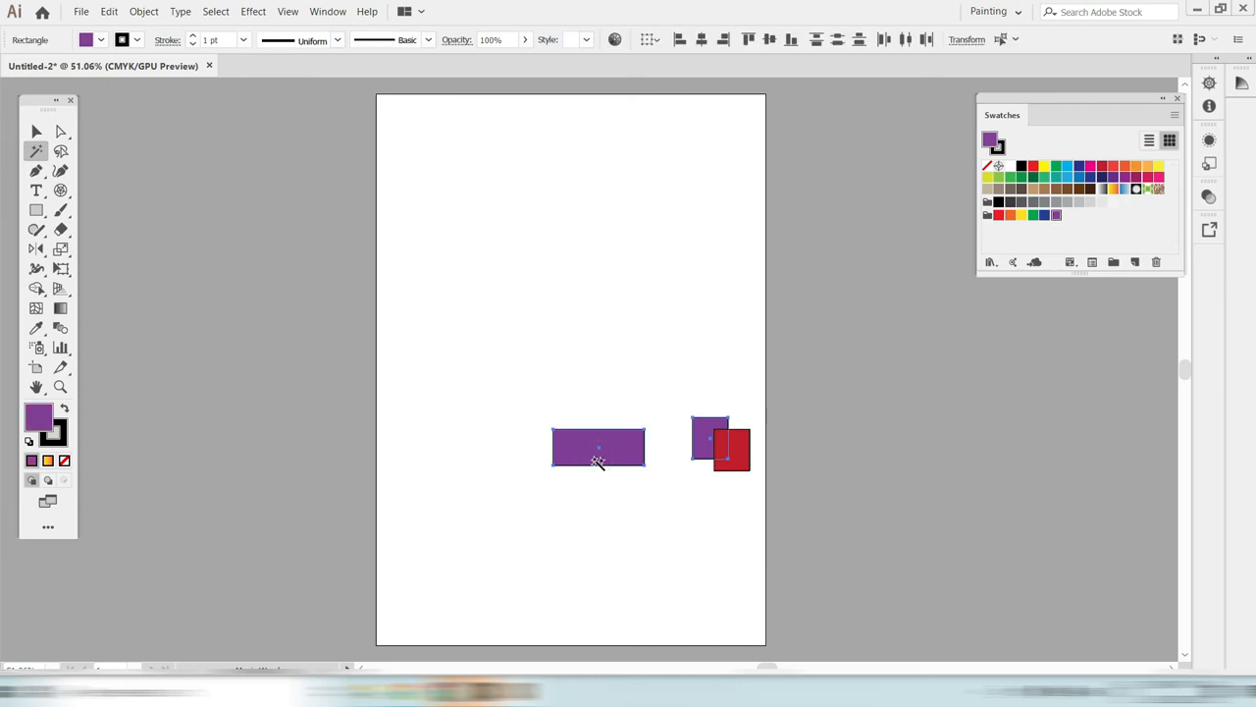
key("Delete")
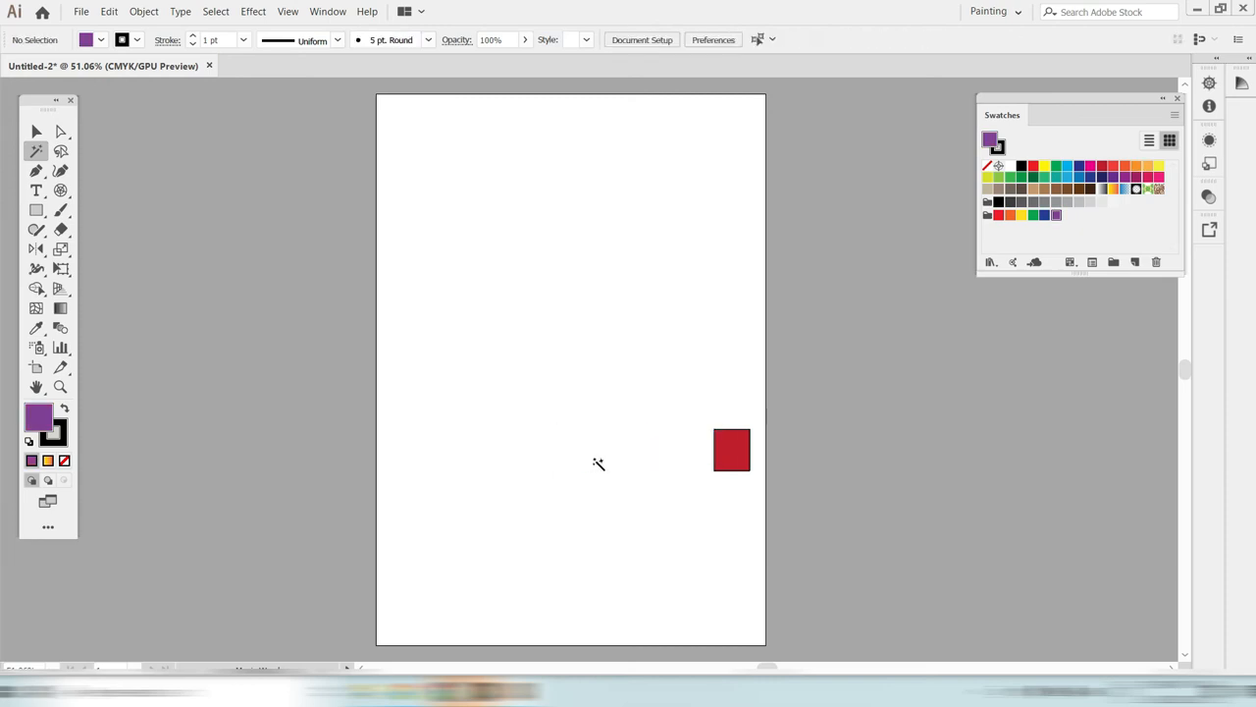
left_click(722, 461)
key("Delete")
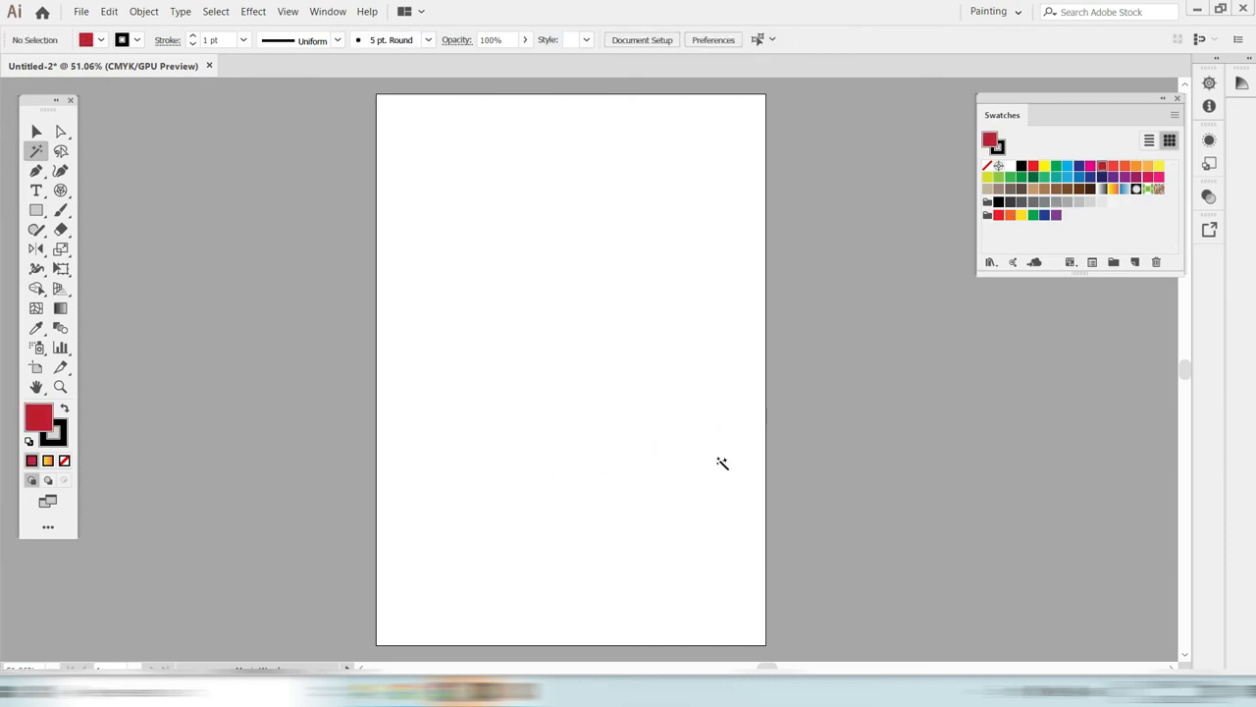
left_click(37, 132)
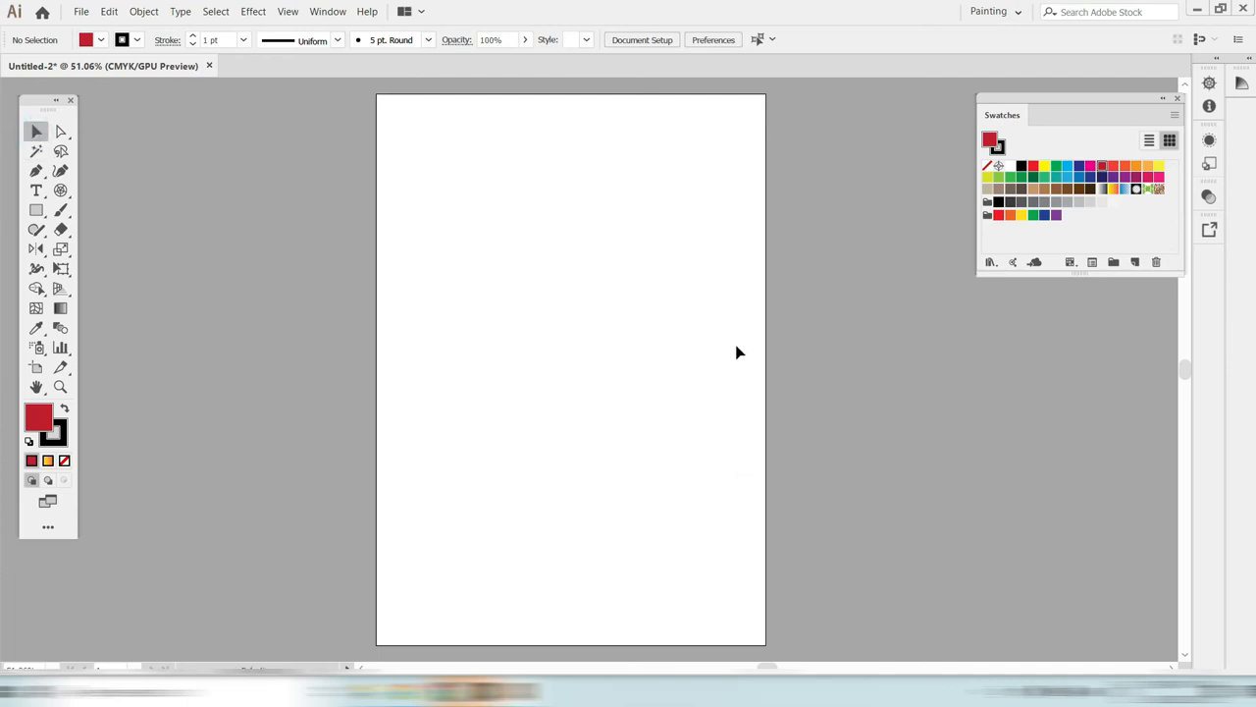
left_click(61, 152)
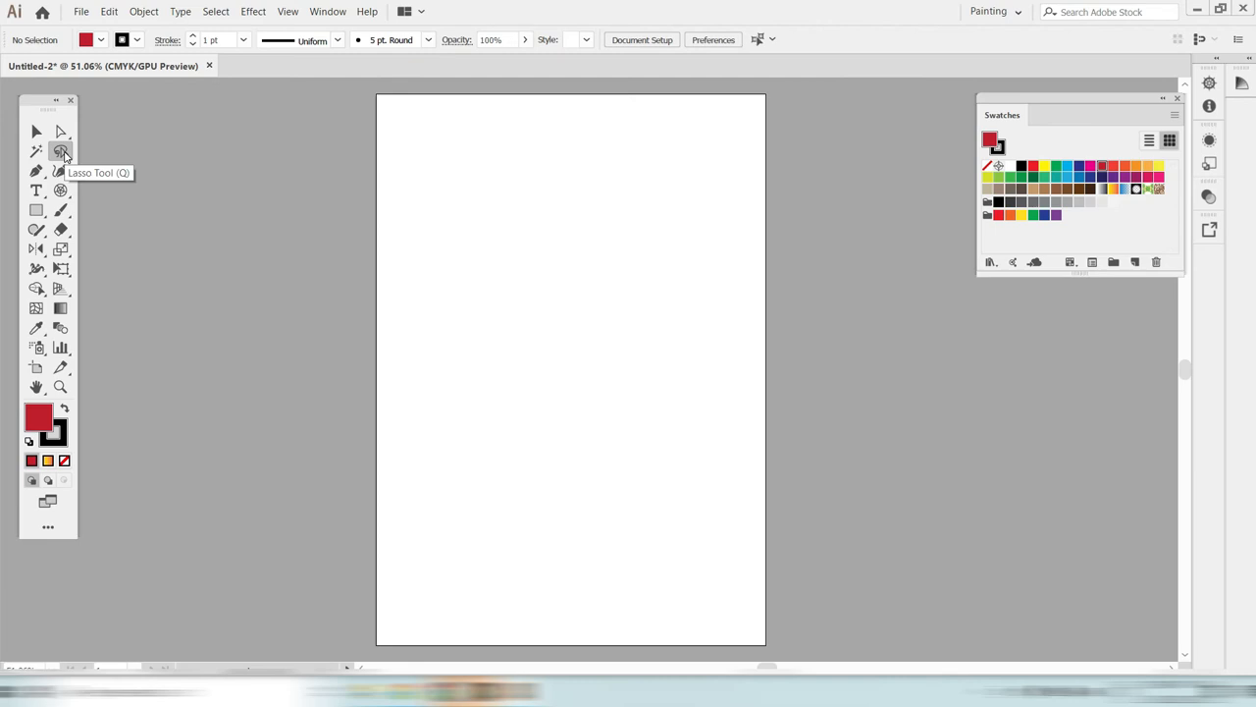
left_click(36, 152)
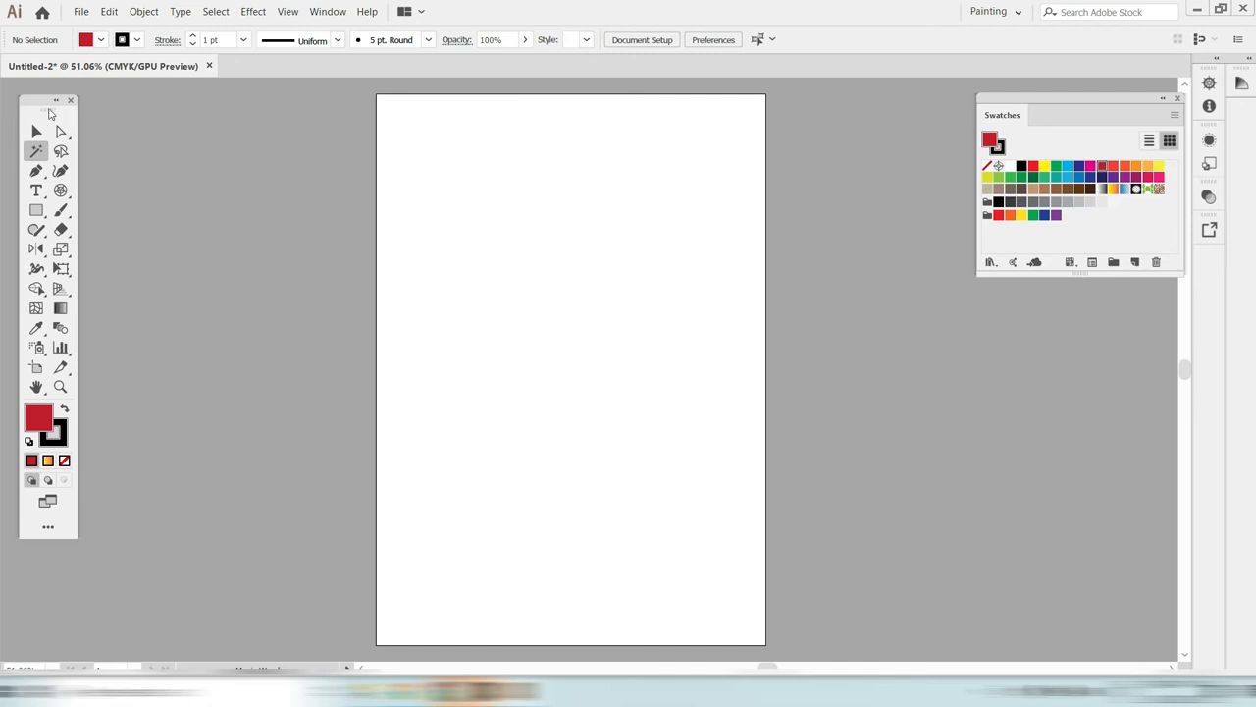
left_click(61, 152)
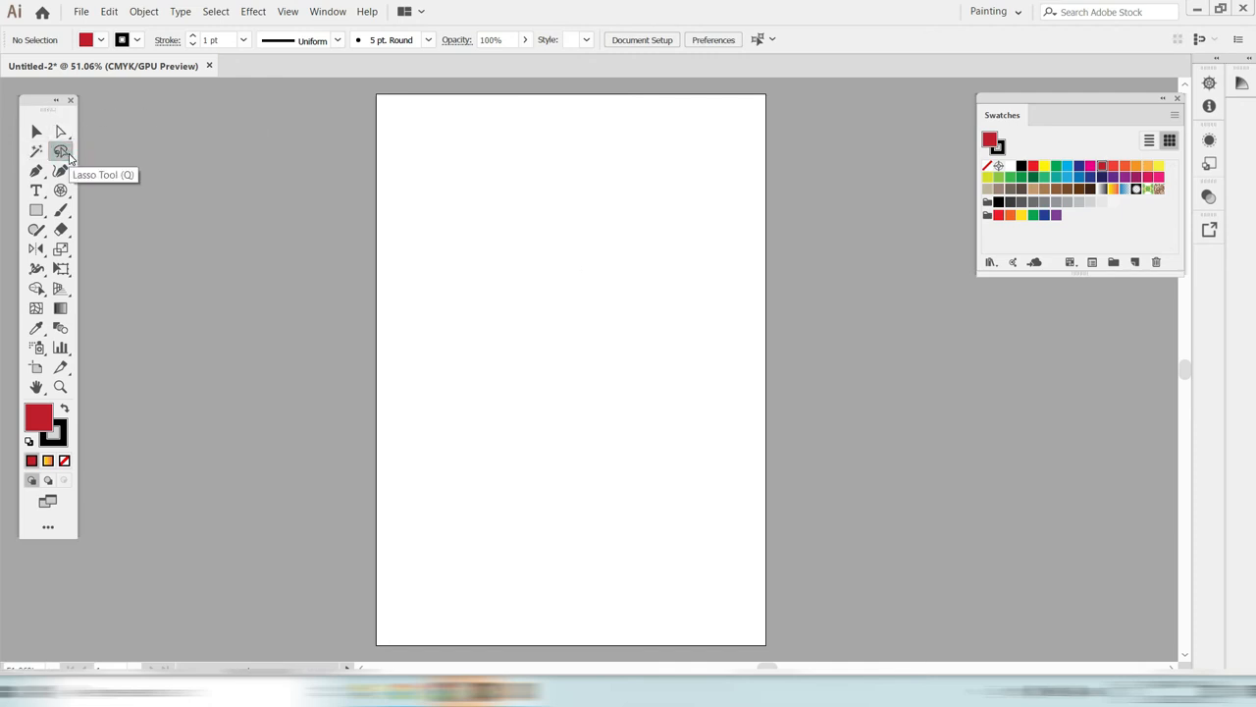
mouse_move(507, 185)
left_mouse_down()
mouse_move(481, 304)
mouse_move(544, 329)
mouse_move(585, 296)
mouse_move(516, 219)
left_mouse_up()
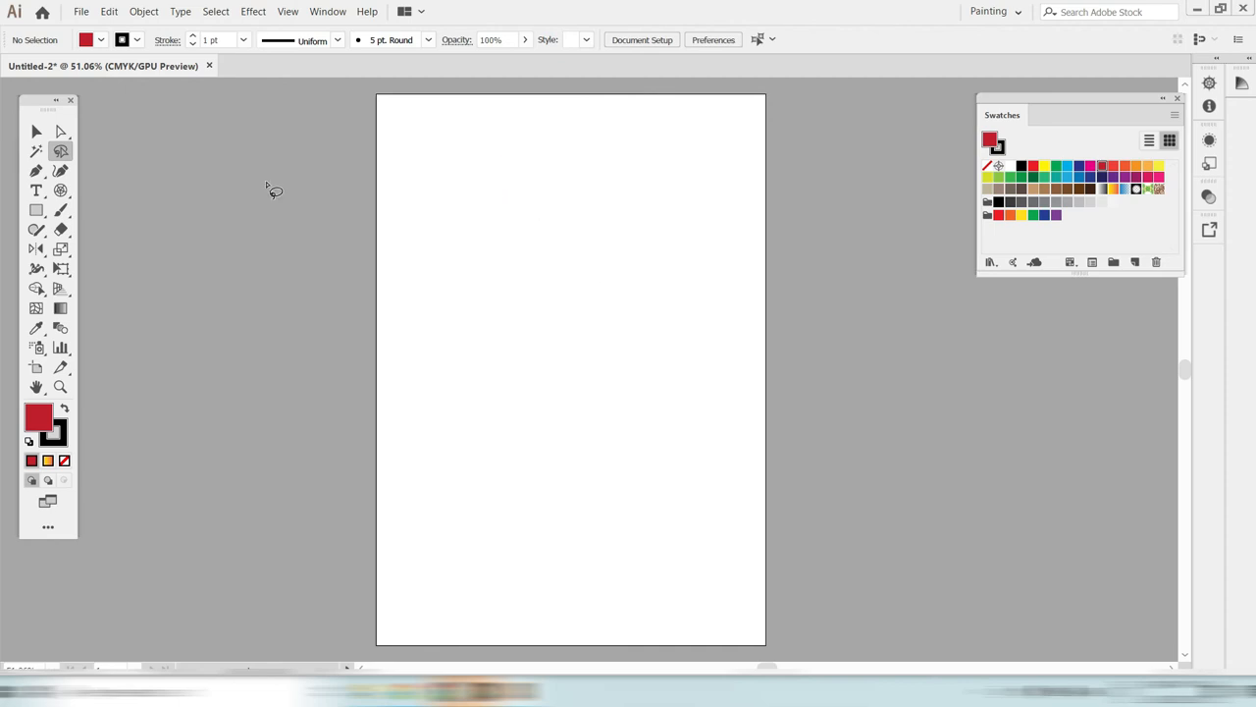
- Draw a red rectangle about 91 × 98 mm on the artboard's upper half and select its upper-right anchor point with the Lasso Tool
left_click(37, 210)
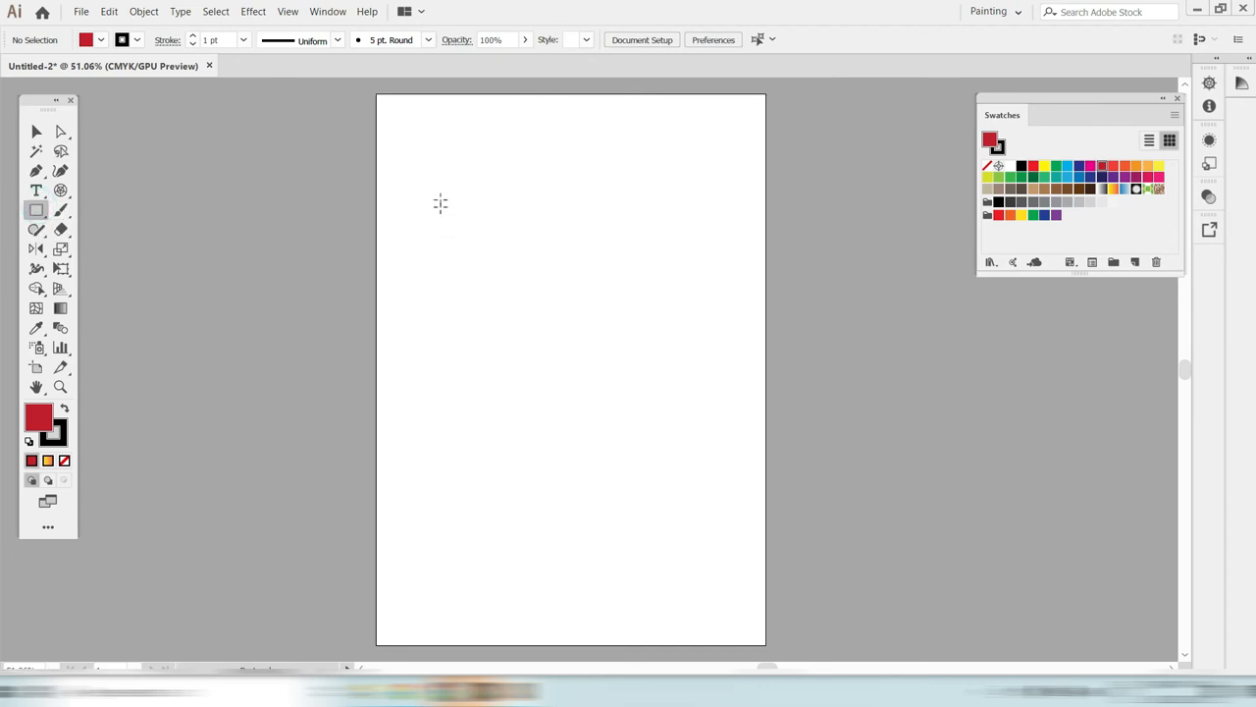
left_click_drag(440, 184, 609, 364)
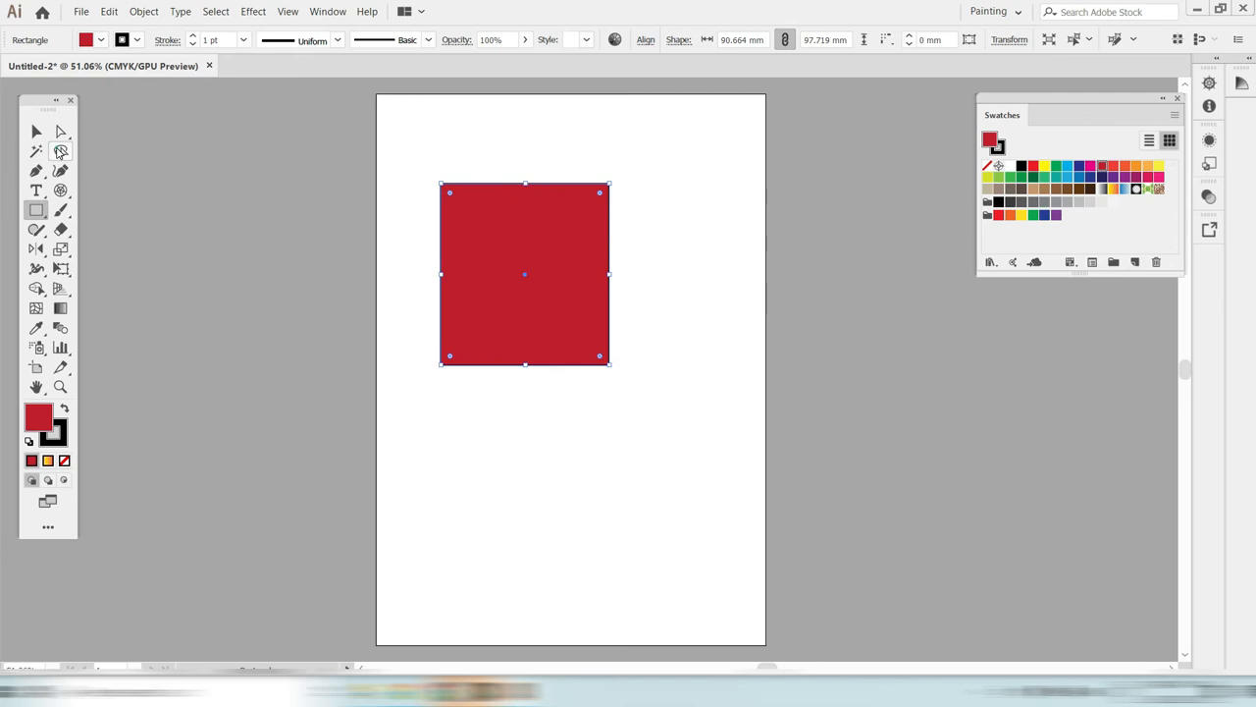
left_click(60, 151)
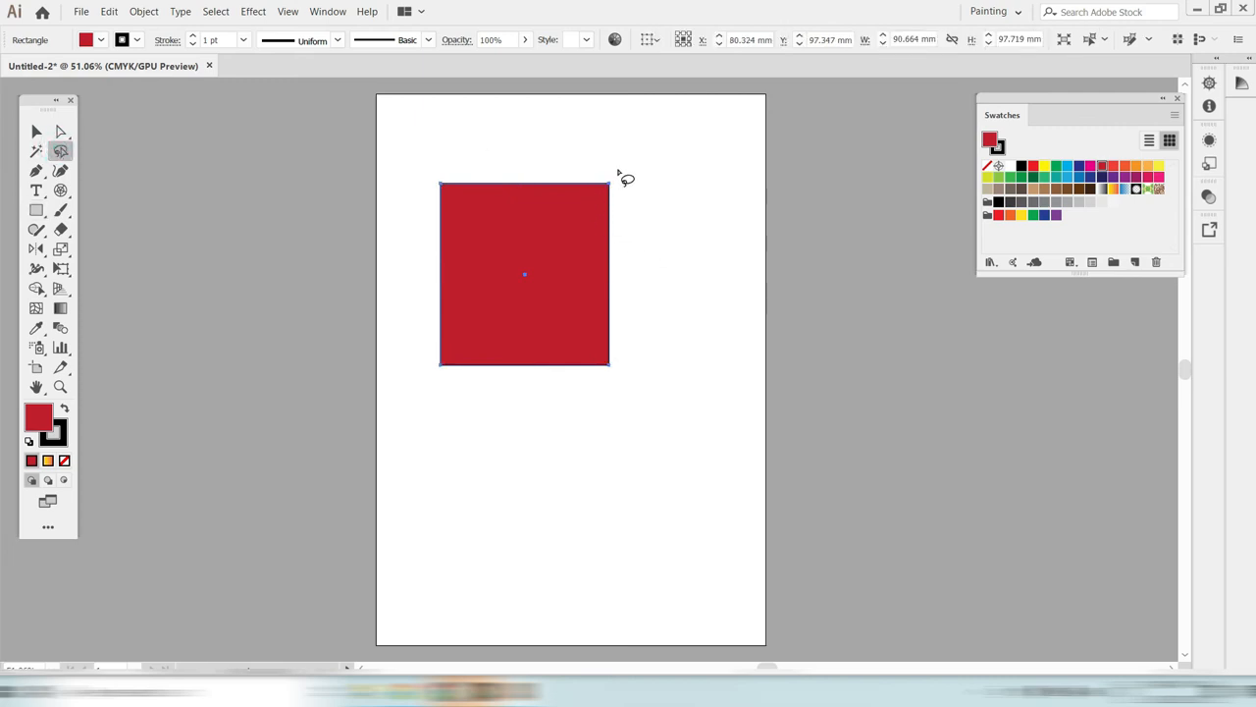
mouse_move(617, 163)
left_mouse_down()
mouse_move(591, 201)
mouse_move(616, 208)
mouse_move(636, 192)
mouse_move(616, 168)
left_mouse_up()
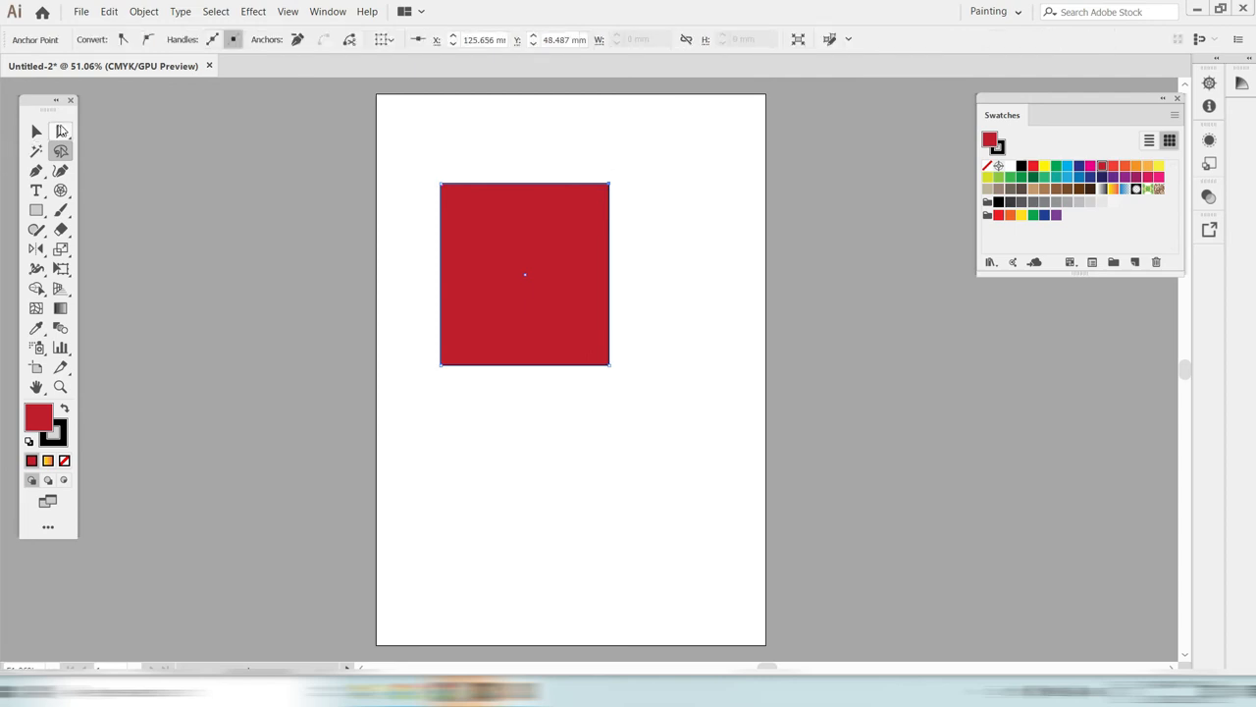
- Reshape the red rectangle into an irregular quadrilateral by moving its corner points and top edge outward with the Direct Selection Tool
left_click(61, 130)
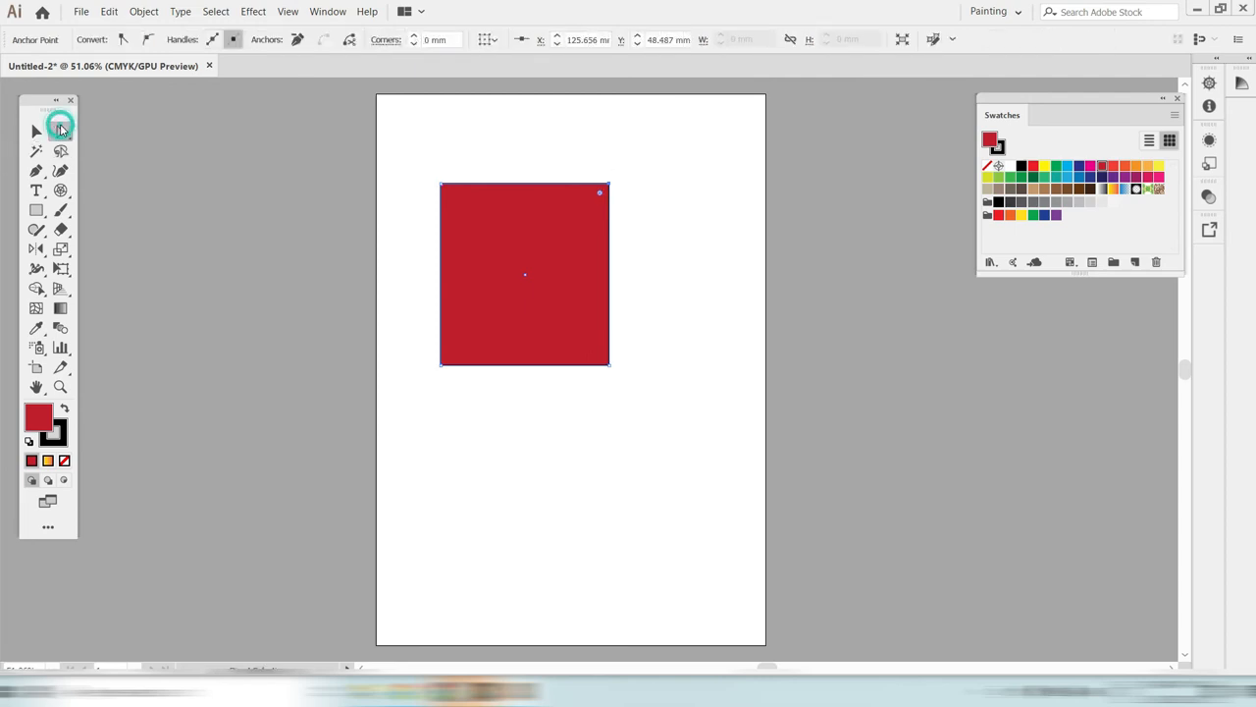
left_click(601, 193)
left_click_drag(609, 189, 653, 137)
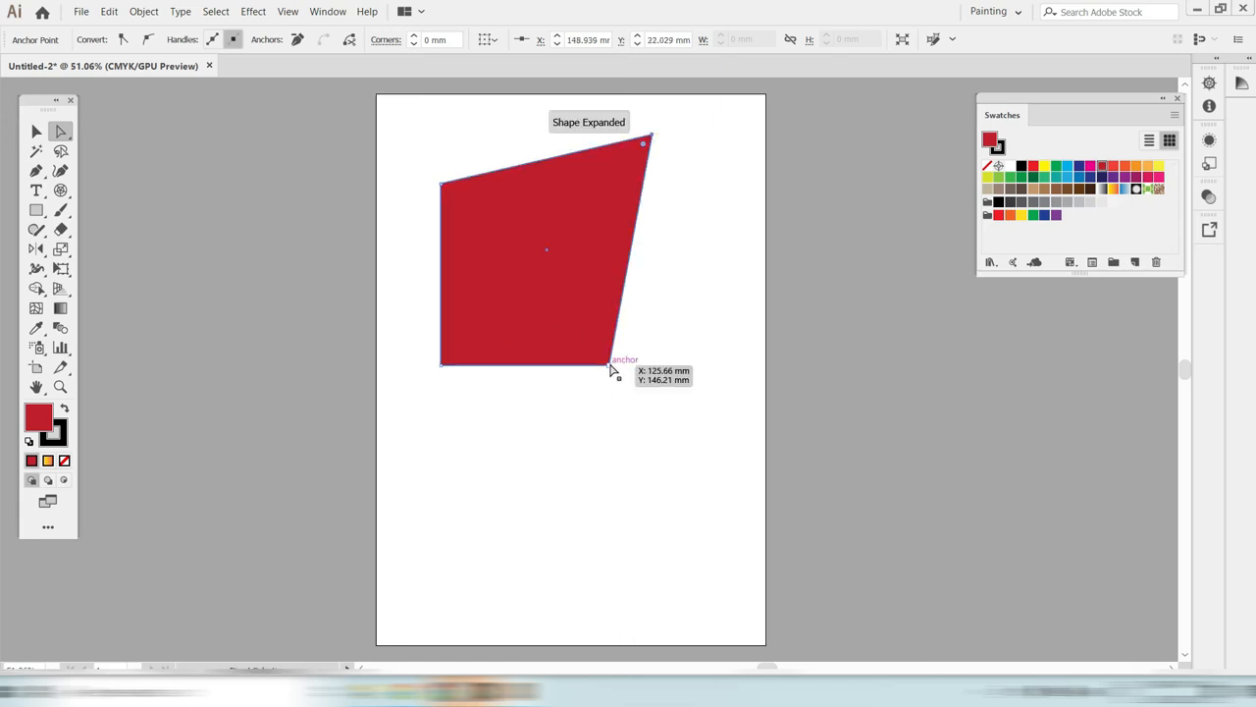
left_click_drag(611, 365, 652, 386)
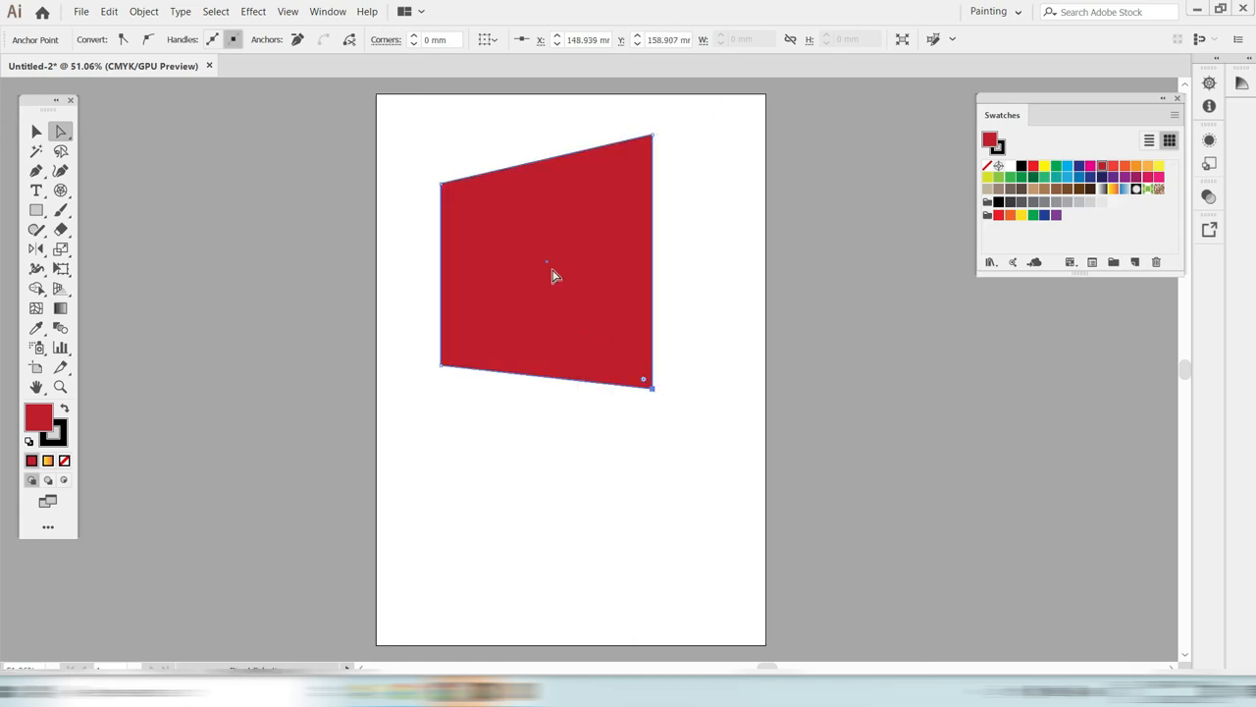
left_click(441, 366)
left_click_drag(442, 368, 428, 400)
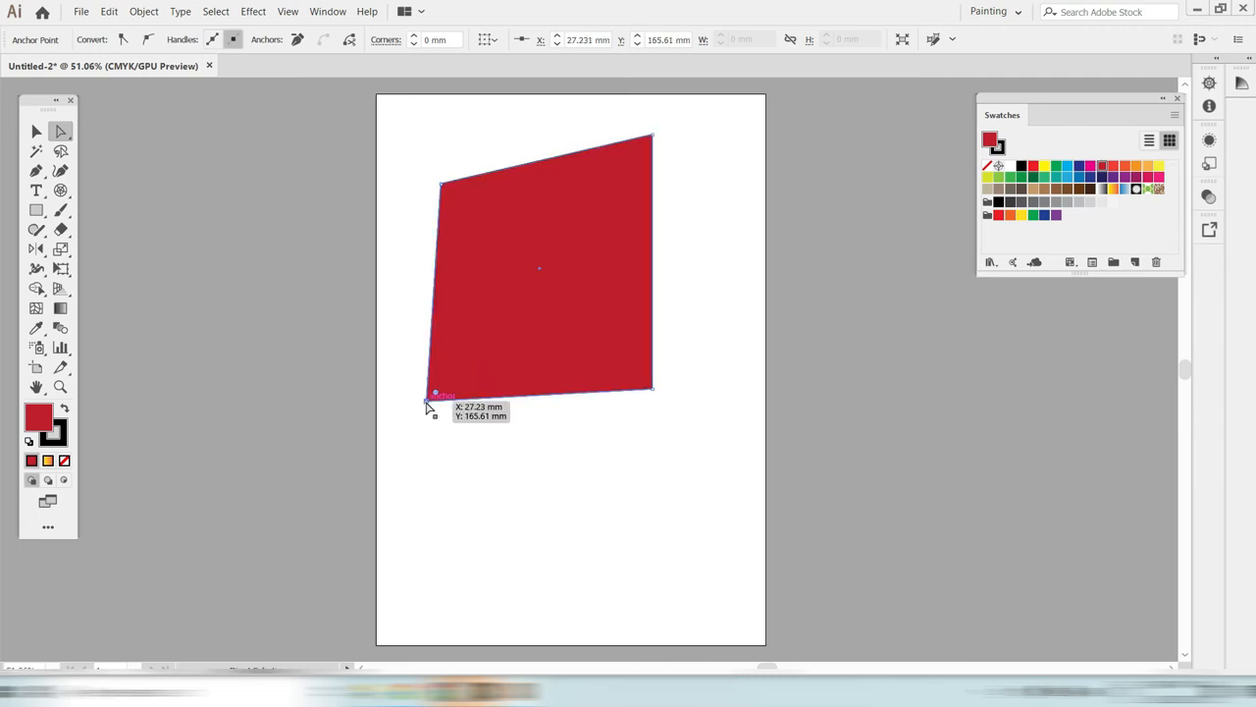
left_click_drag(442, 184, 435, 177)
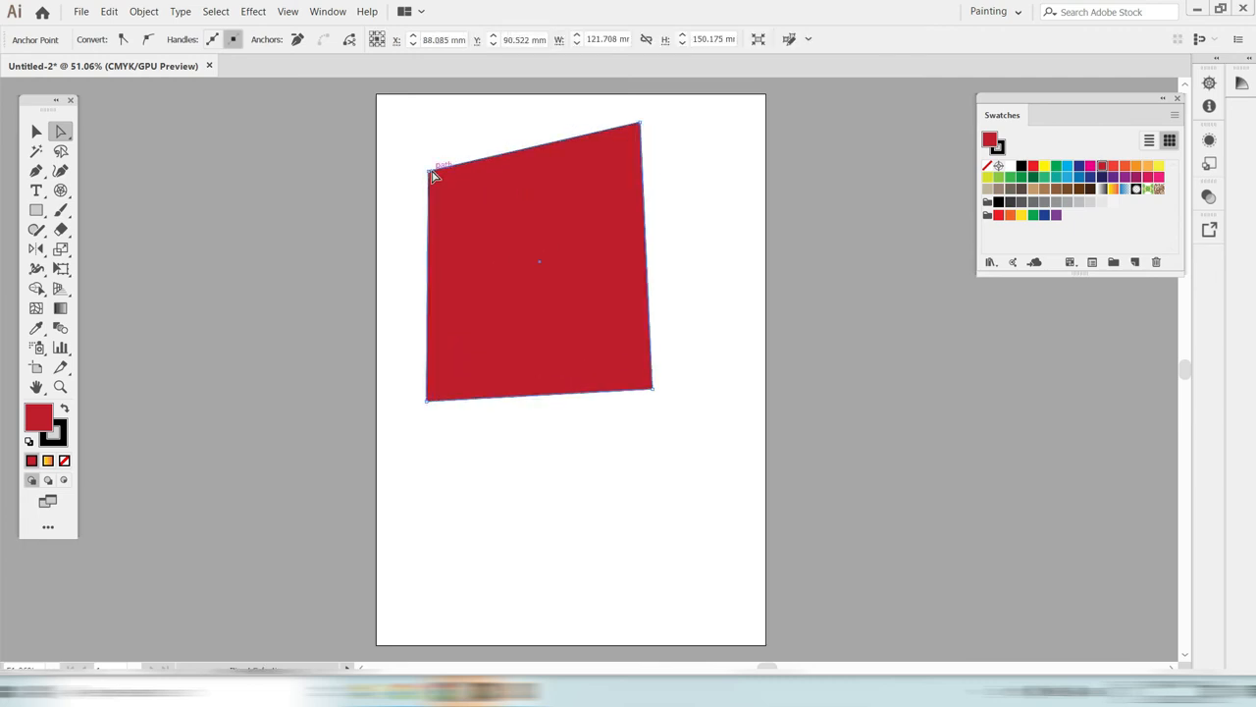
left_click(60, 151)
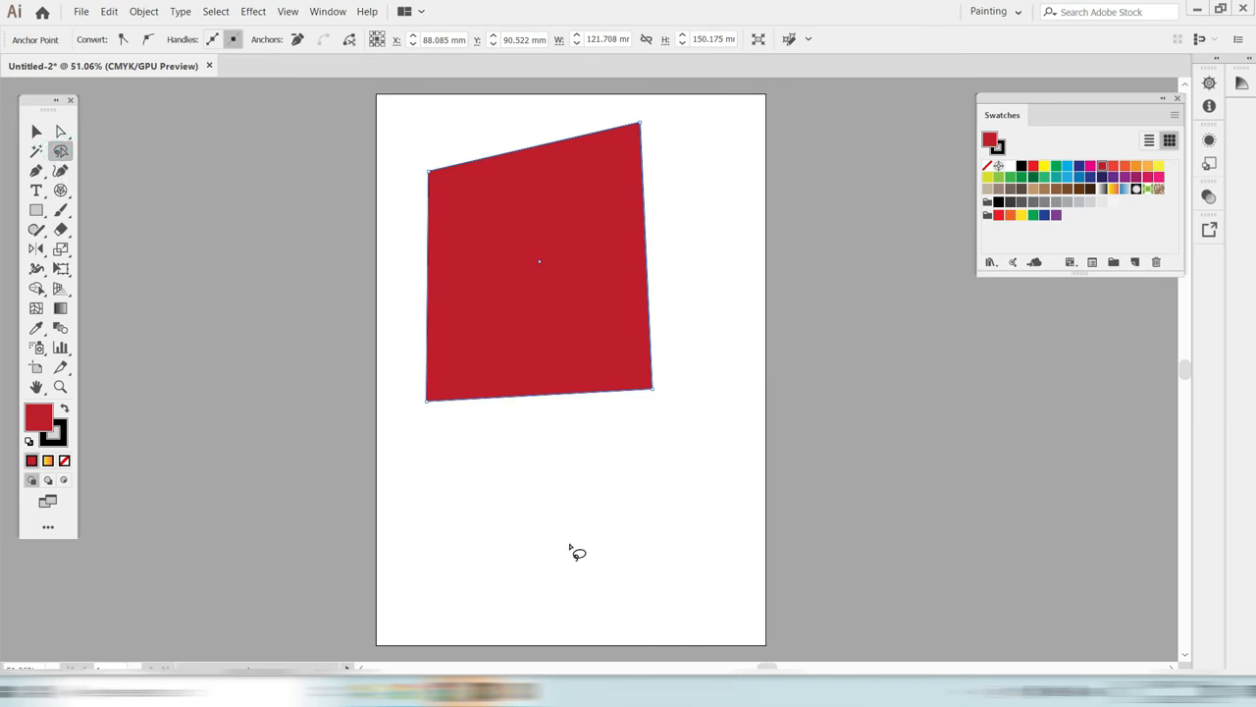
left_click(429, 172)
left_click(59, 133)
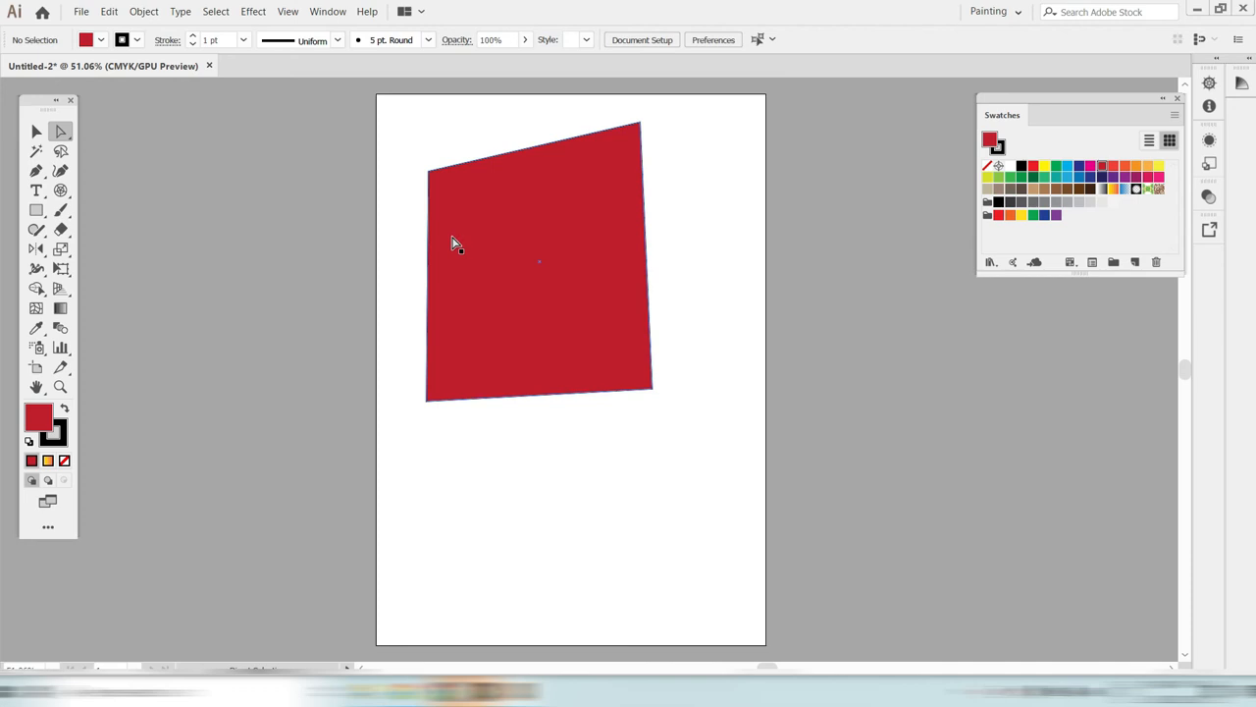
left_click(62, 152)
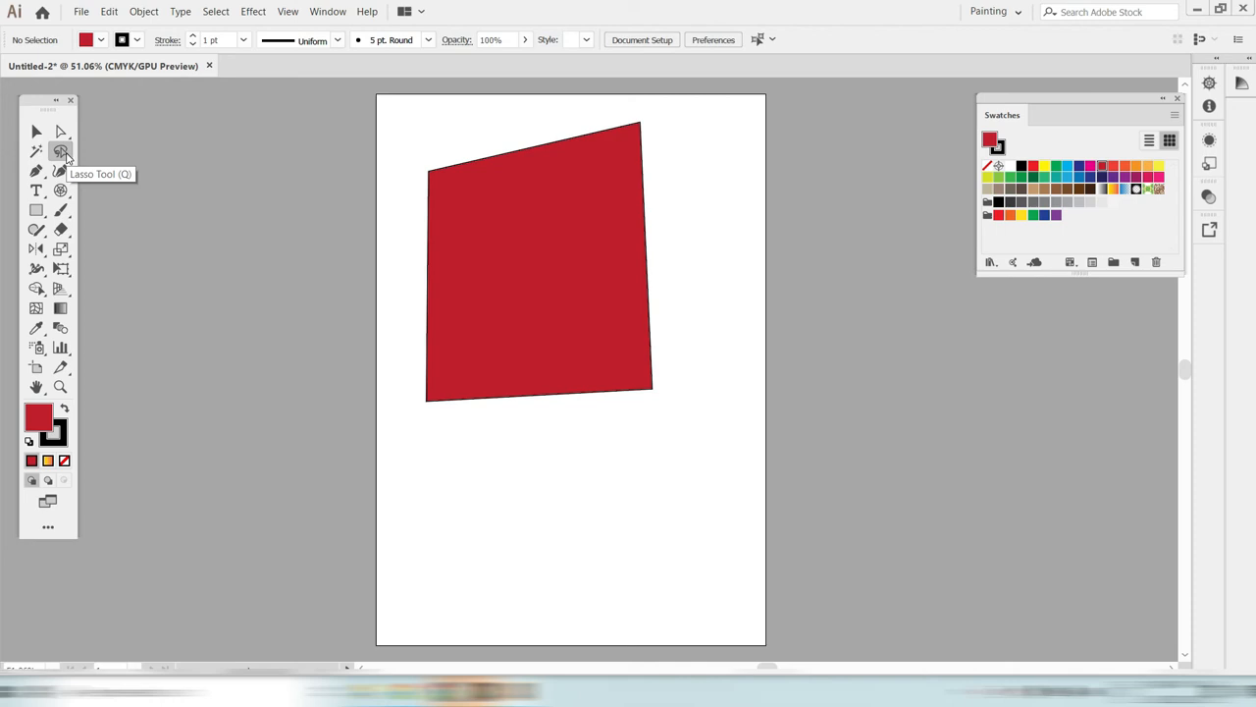
- Select the whole reshaped red quadrilateral and delete it from the artboard
left_click(36, 170)
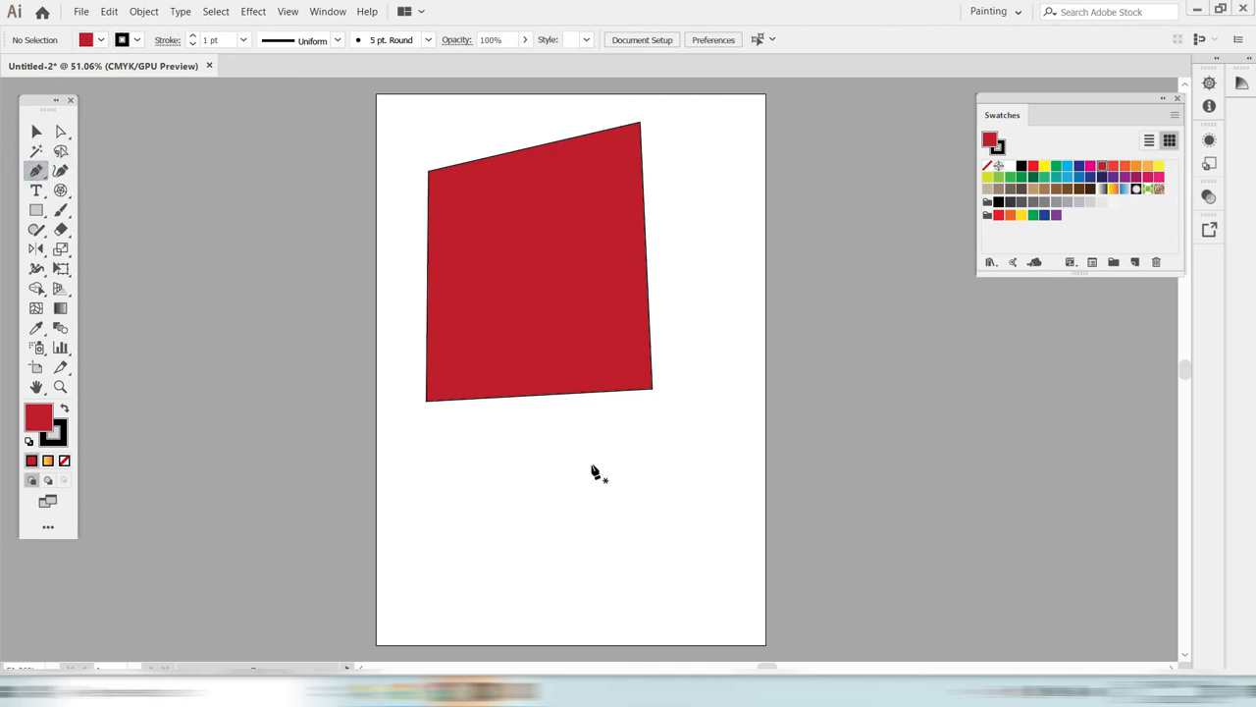
left_click(36, 131)
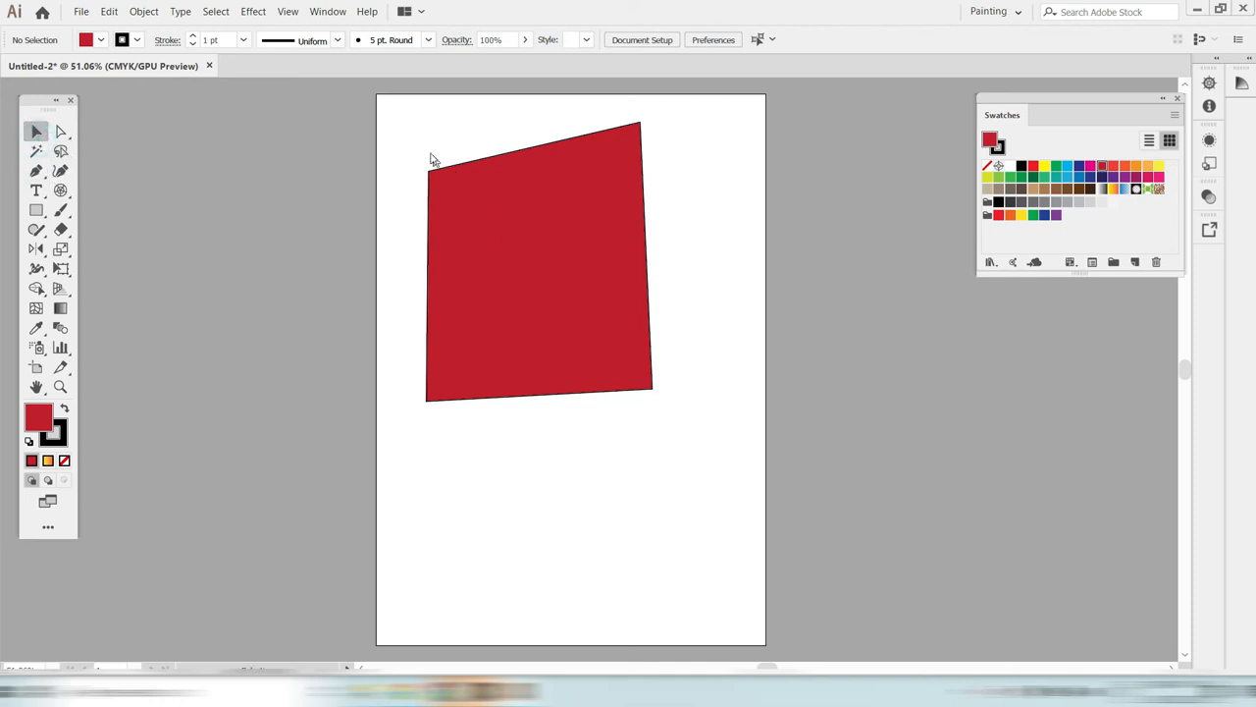
left_click_drag(418, 137, 741, 459)
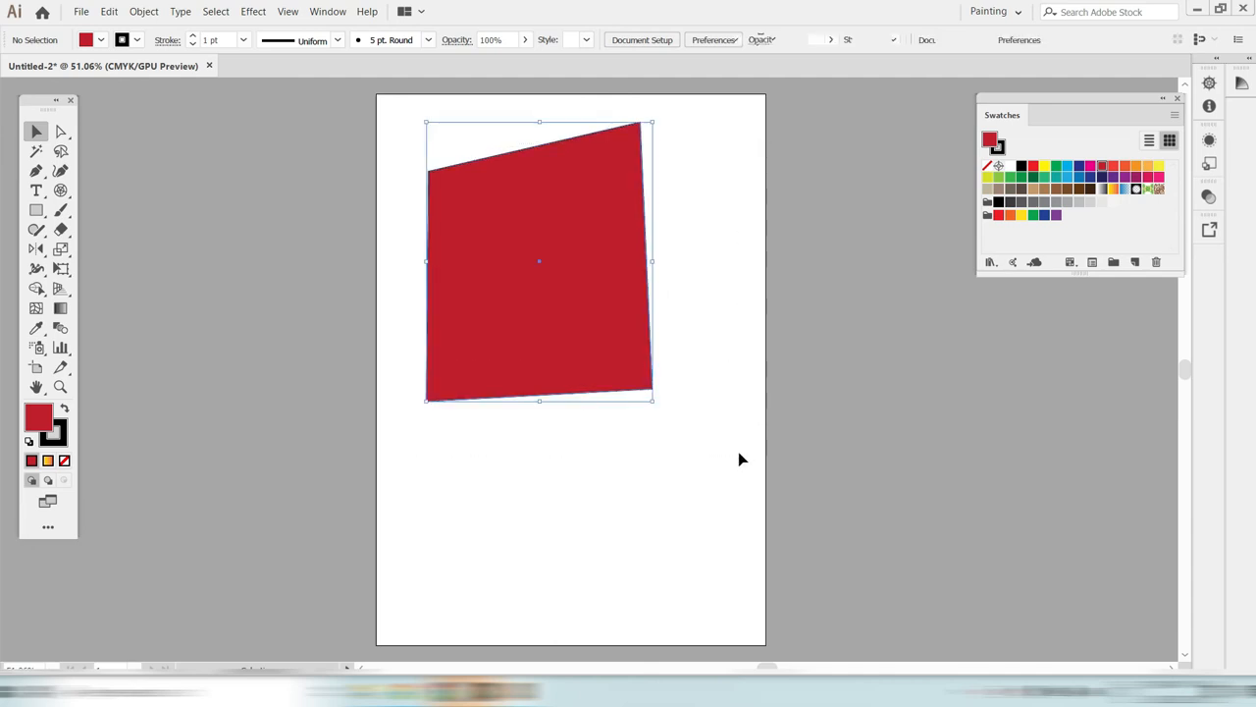
key("Delete")
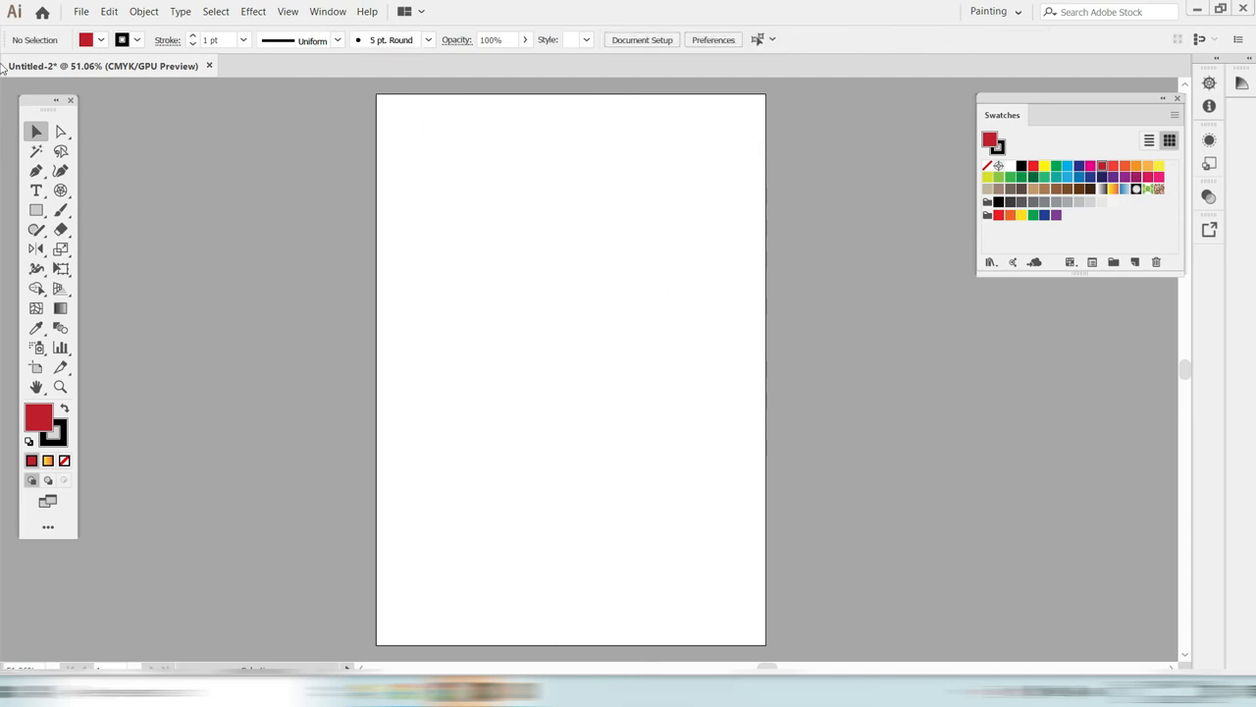
- Draw a closed freeform red shape with one straight edge and many curved segments on the artboard's upper half using the Pen tool
left_click(35, 174)
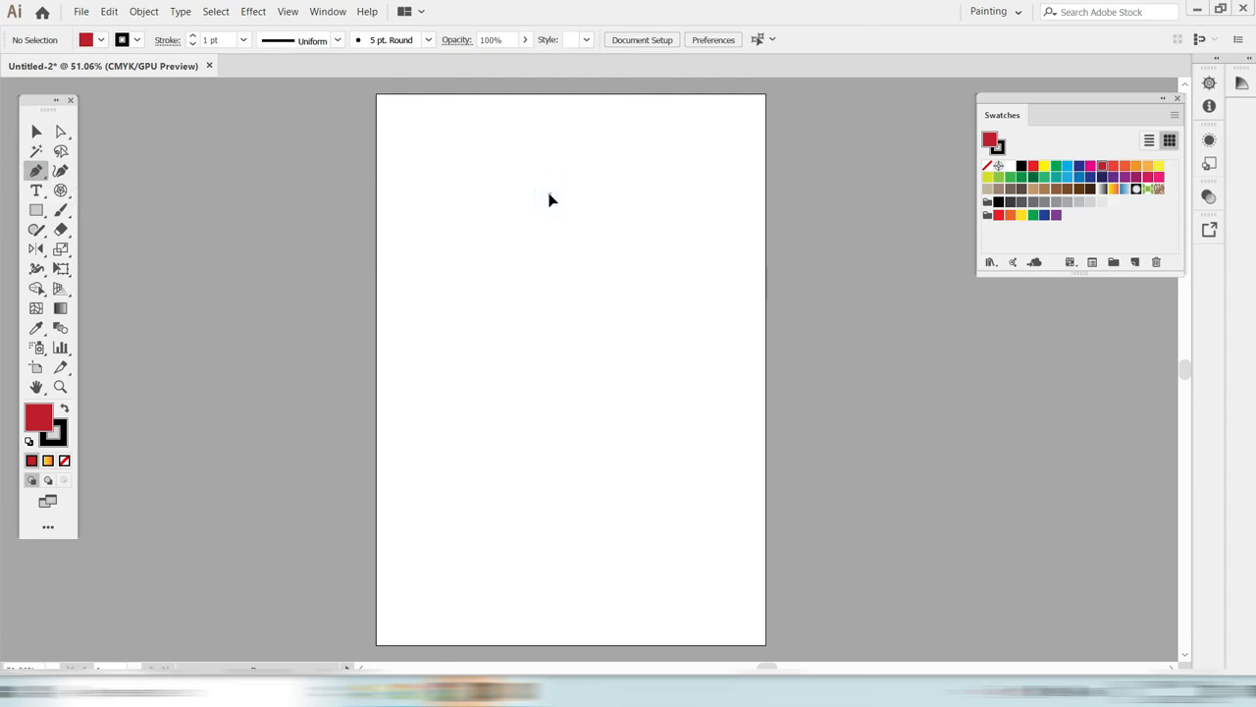
left_click(454, 216)
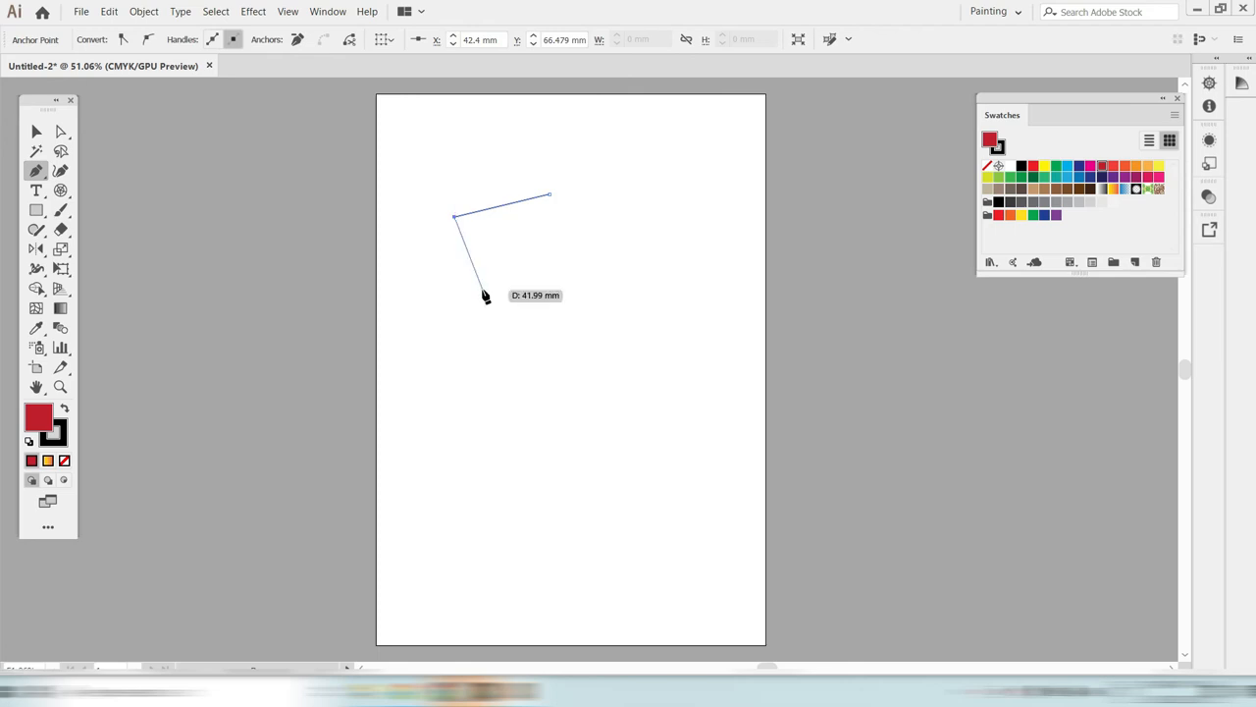
left_click_drag(482, 289, 483, 343)
left_click_drag(536, 309, 549, 374)
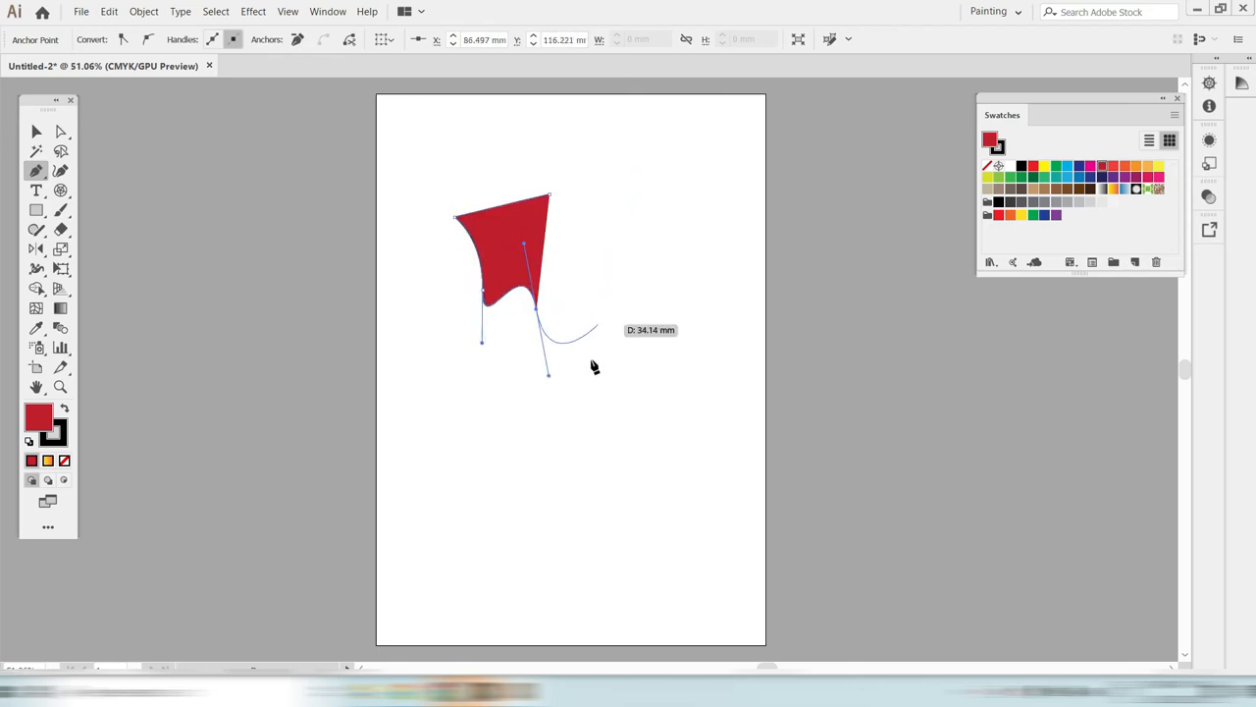
left_click_drag(570, 374, 513, 417)
left_click_drag(604, 454, 601, 449)
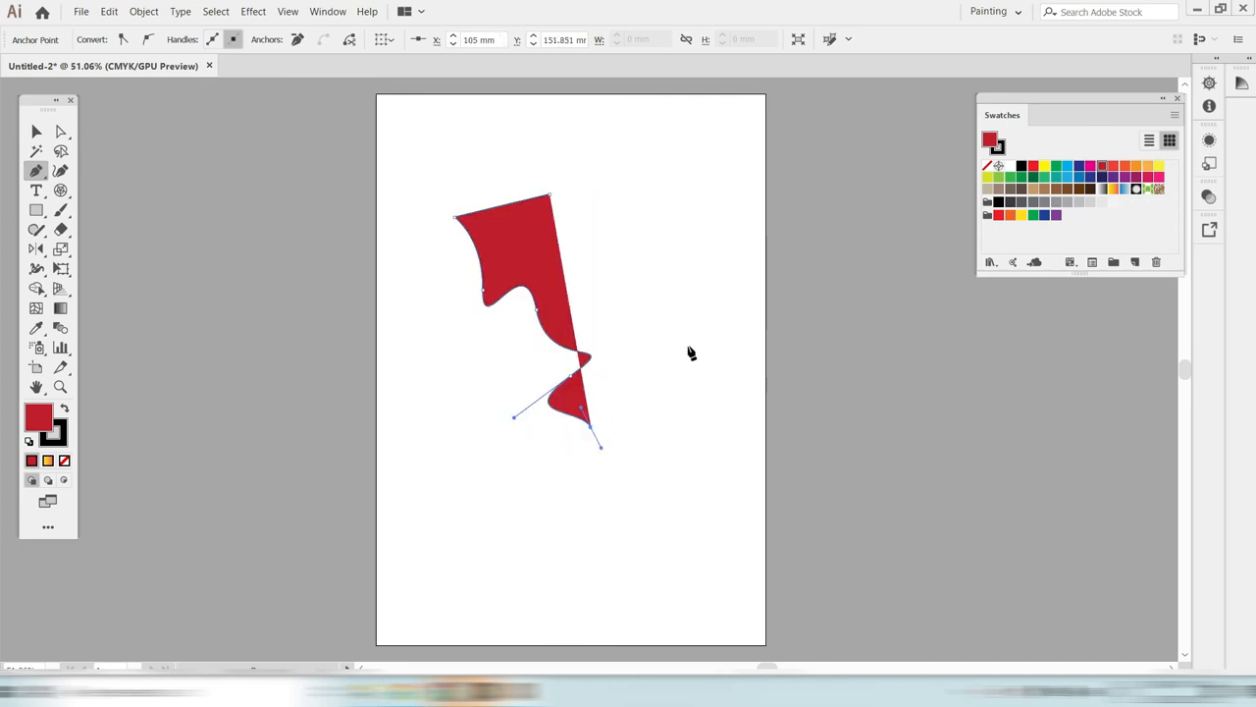
left_click_drag(687, 344, 694, 374)
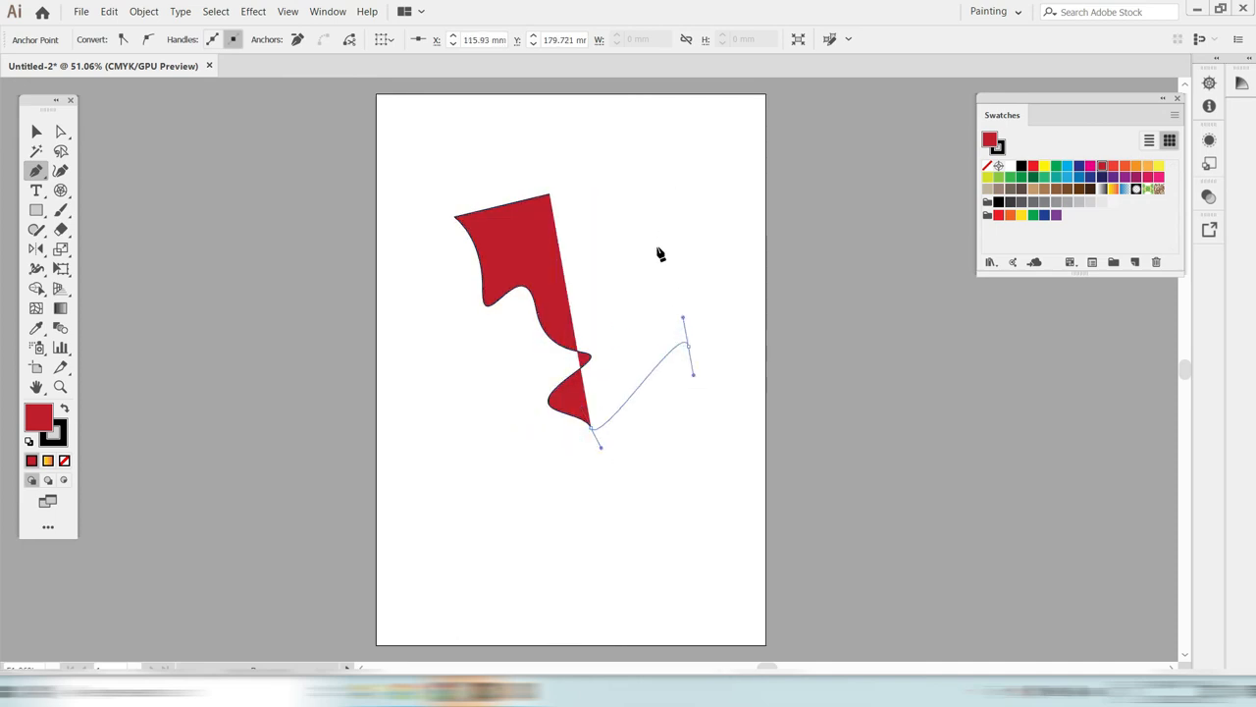
left_click_drag(654, 247, 697, 210)
left_click_drag(693, 206, 547, 194)
left_click(547, 195)
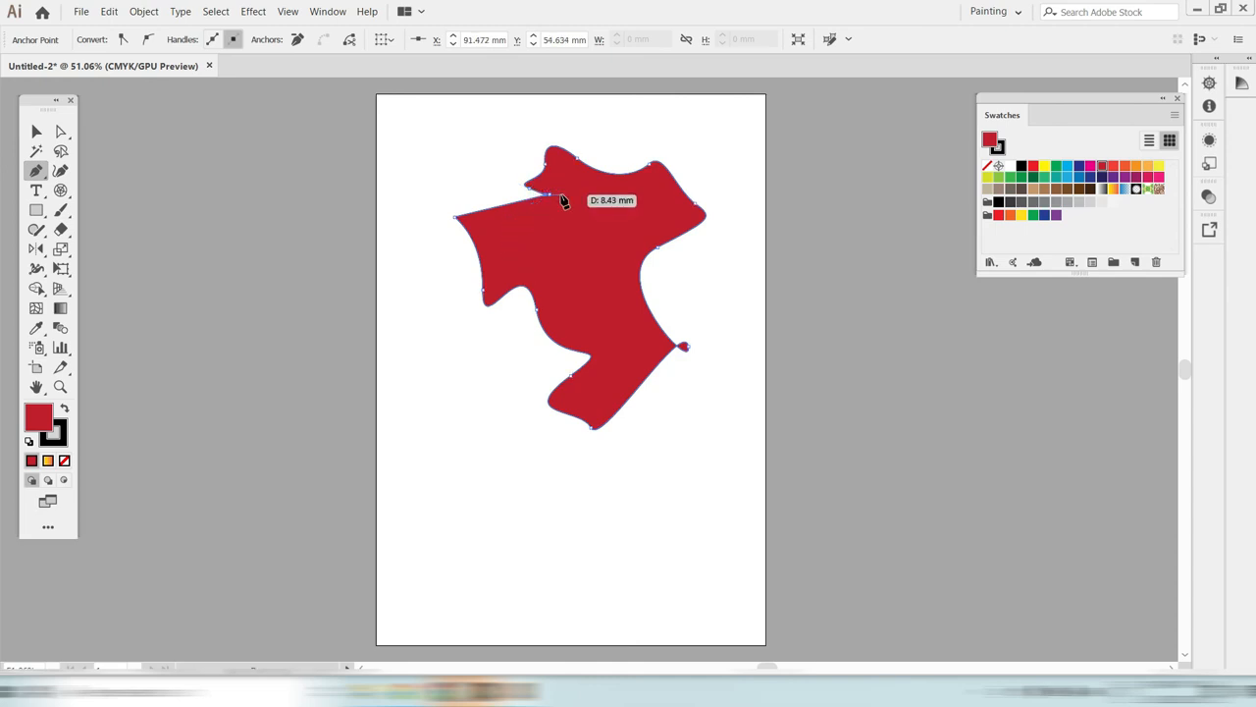
key("v")
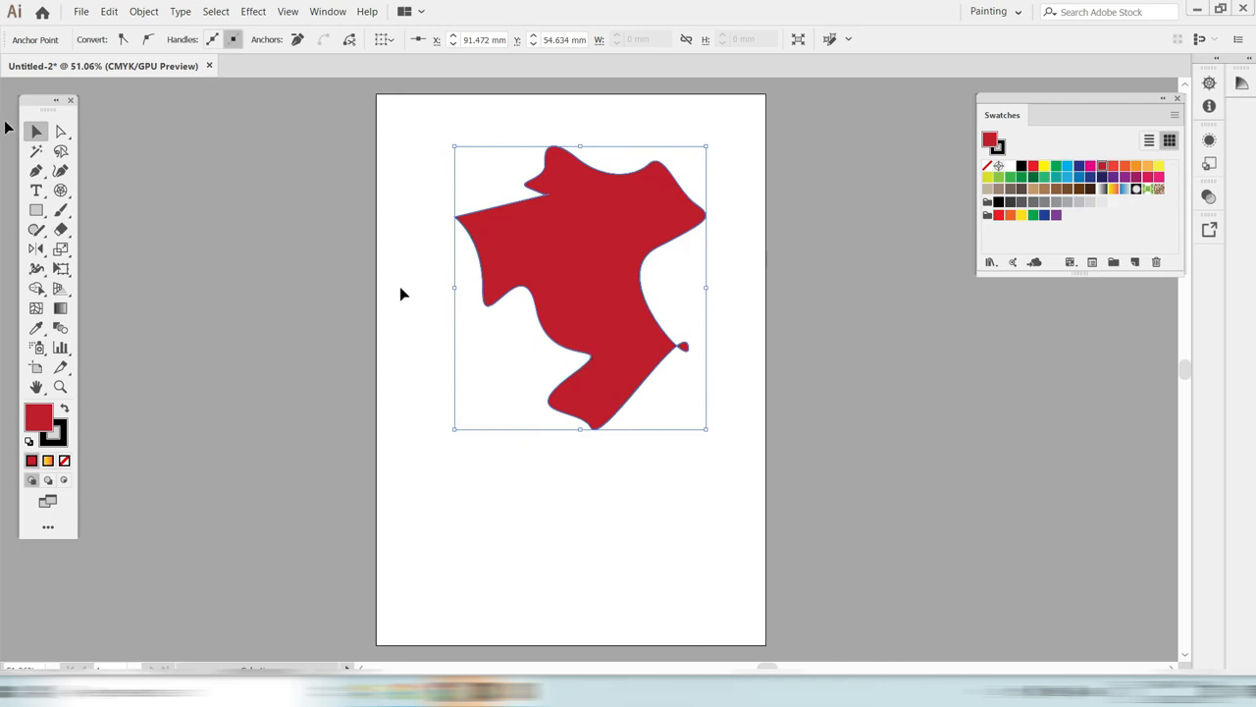
- Lasso around the notch on the red shape's upper-left part and move the whole shape slightly left and down with the Direct Selection Tool
left_click(61, 153)
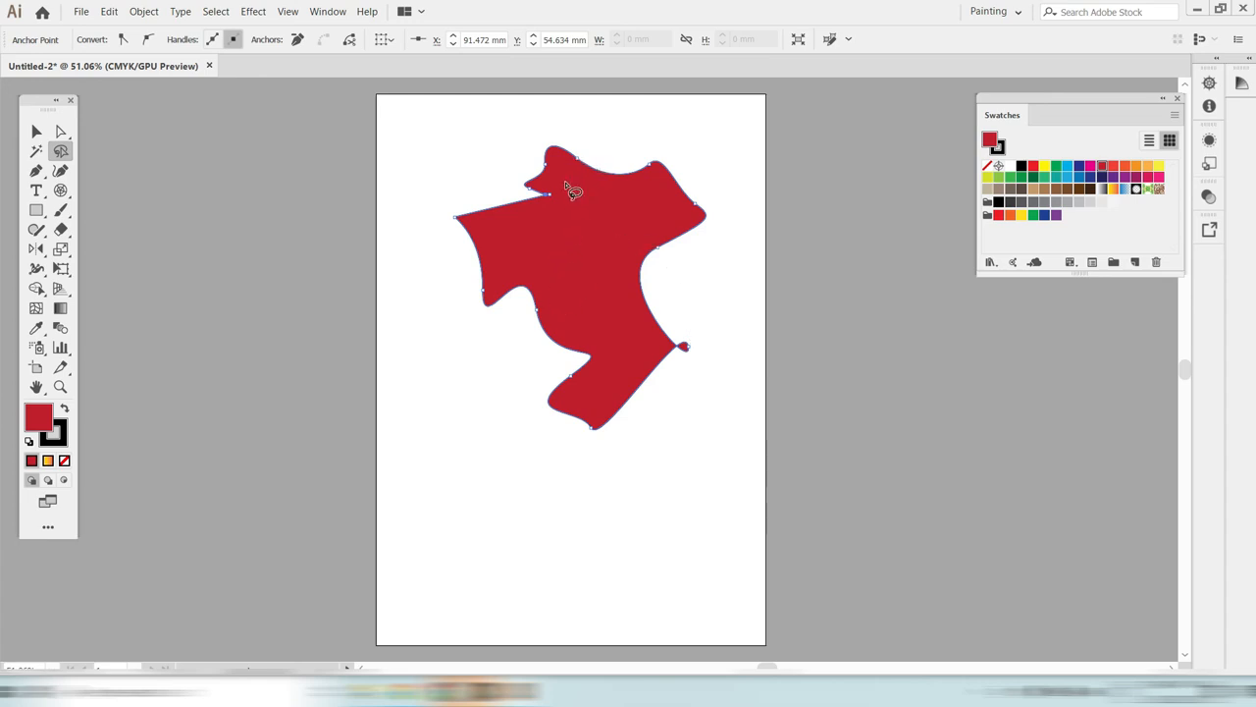
mouse_move(561, 188)
left_mouse_down()
mouse_move(520, 177)
mouse_move(528, 214)
mouse_move(563, 212)
mouse_move(569, 197)
left_mouse_up()
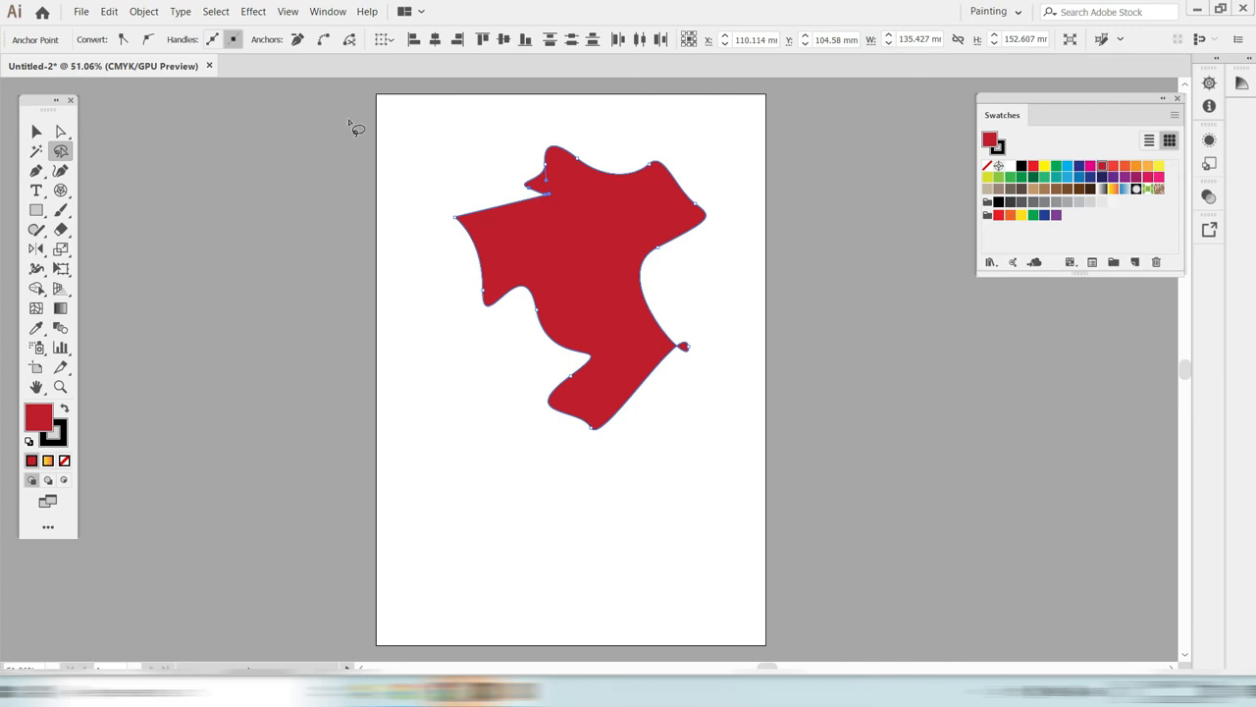
left_click(62, 132)
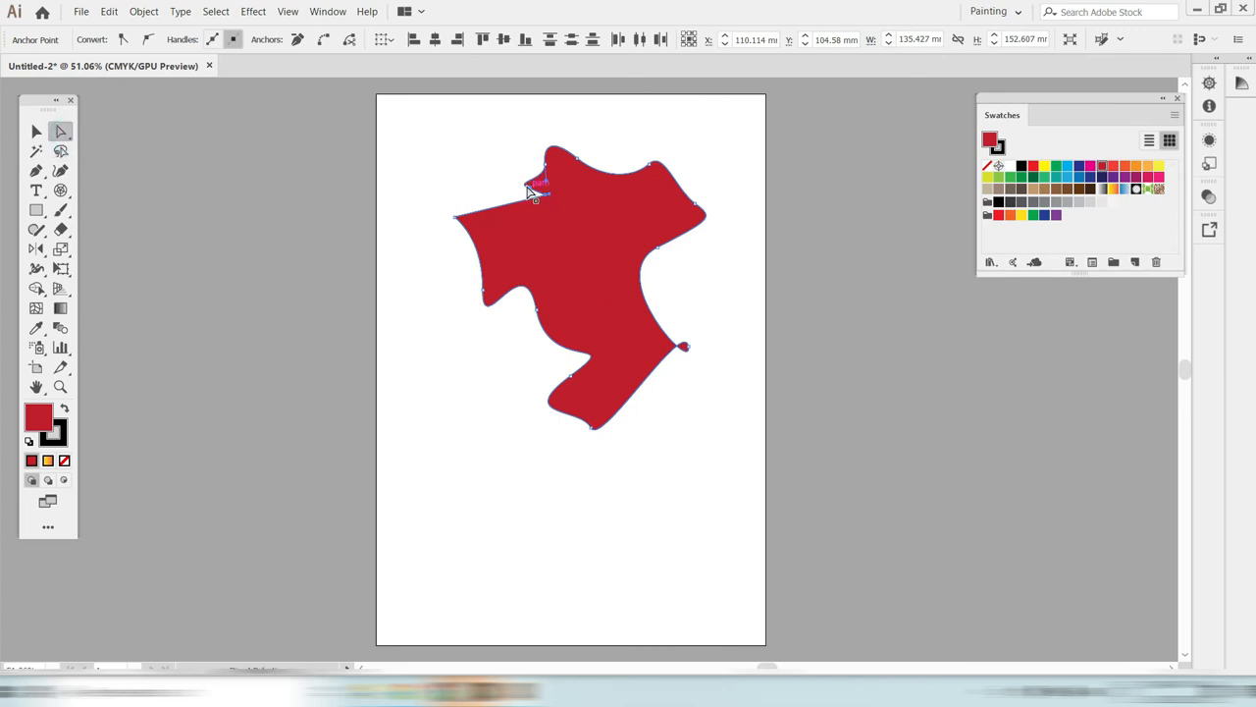
left_click_drag(547, 194, 516, 194)
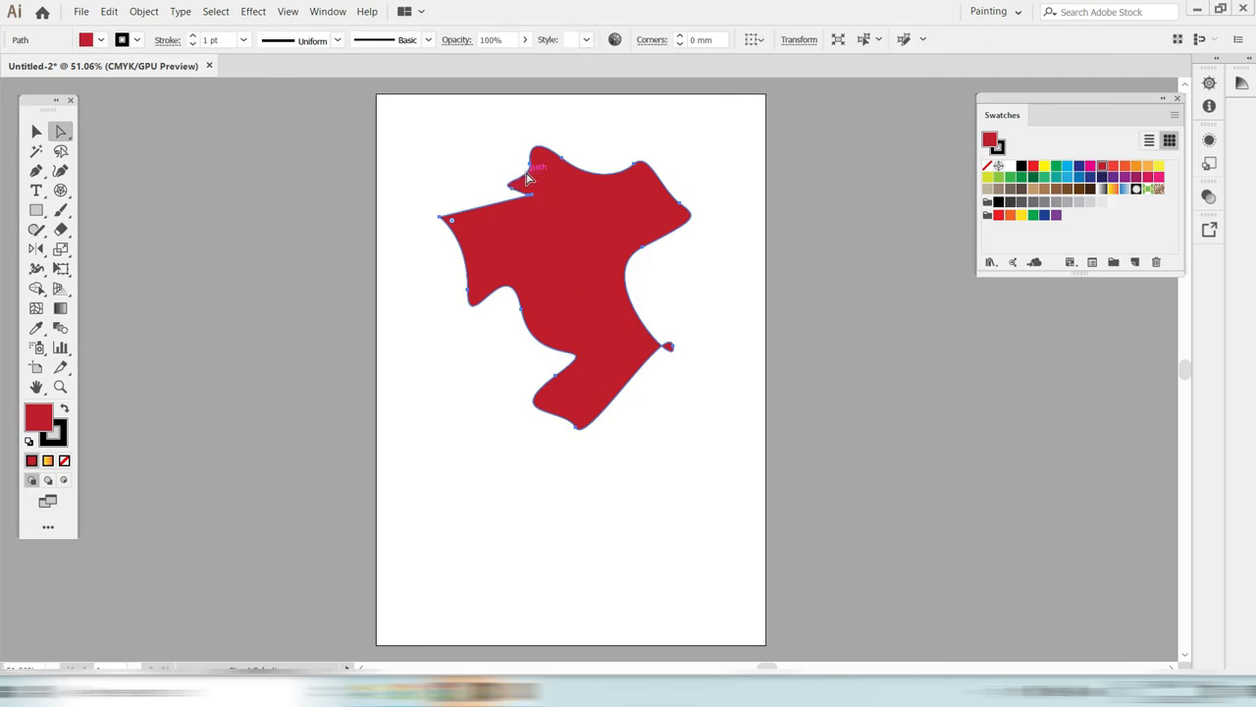
left_click(521, 187)
mouse_move(519, 180)
left_mouse_down()
mouse_move(531, 213)
mouse_move(509, 209)
left_mouse_up()
left_click(530, 191)
- Lasso the red shape's top anchors, adjust the upper-right peak's curve handle and raise the upper-left bump with the Direct Selection Tool
left_click(58, 152)
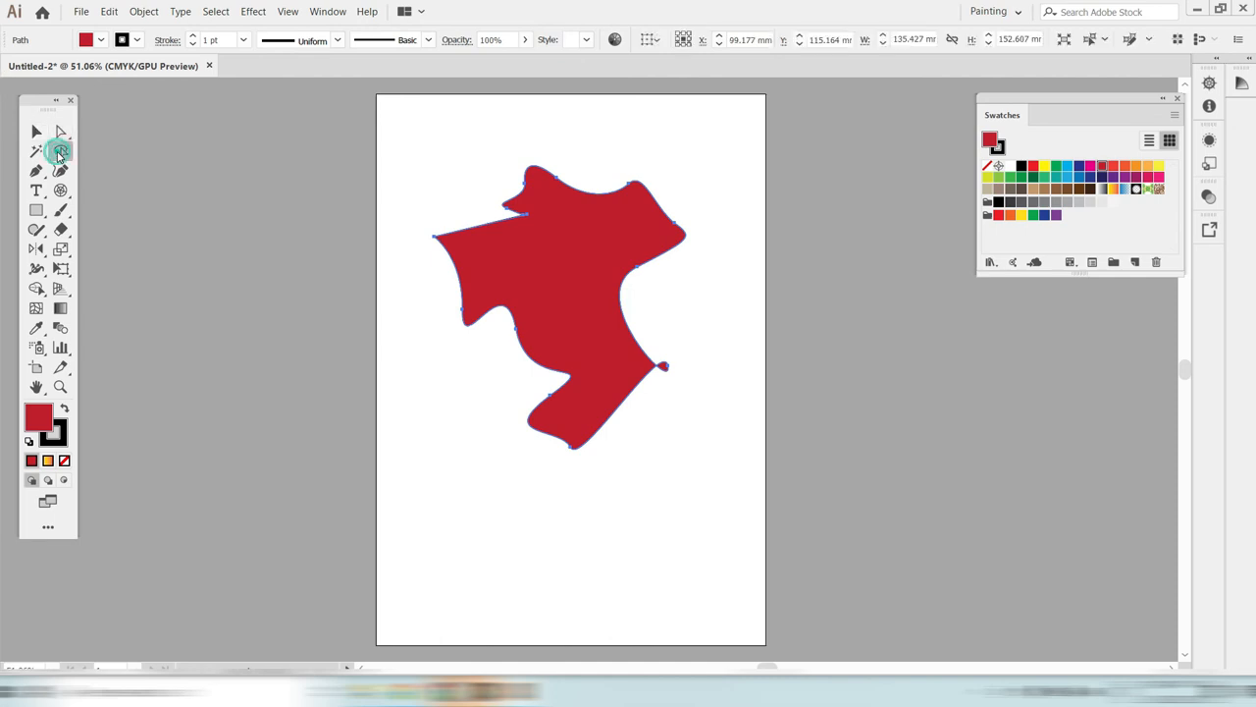
mouse_move(569, 150)
left_mouse_down()
mouse_move(494, 196)
mouse_move(541, 235)
mouse_move(582, 201)
mouse_move(572, 154)
left_mouse_up()
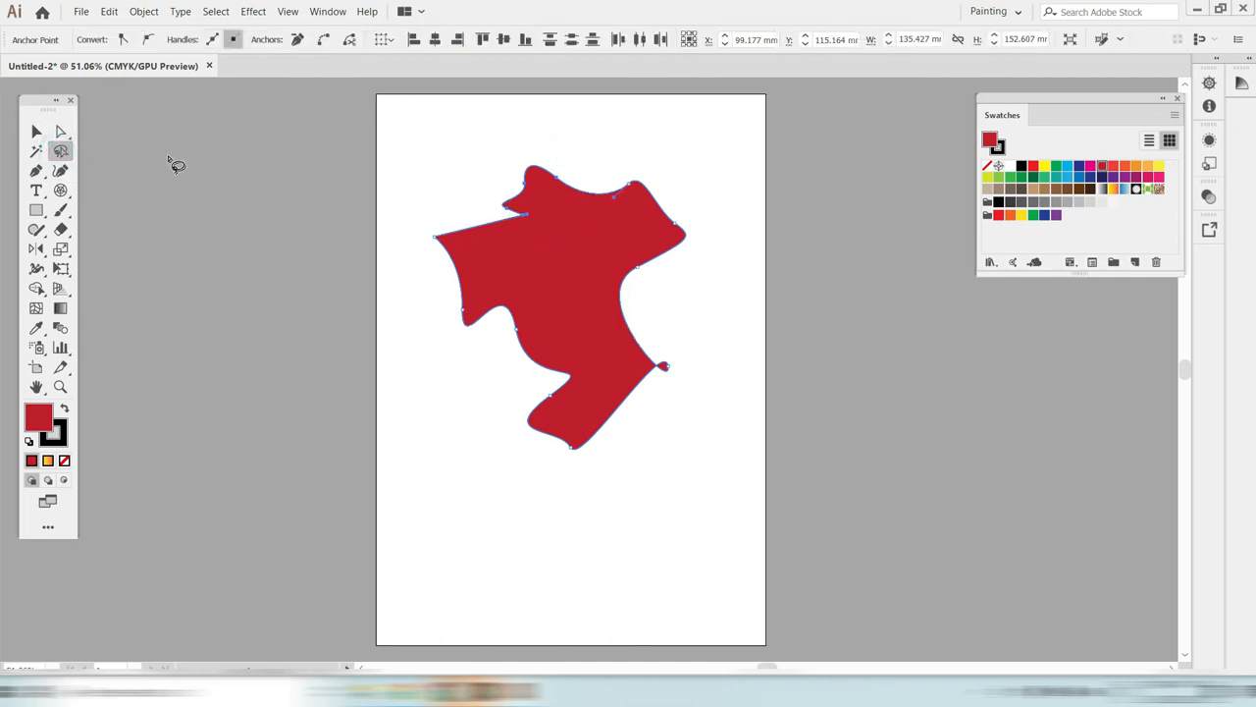
left_click(61, 131)
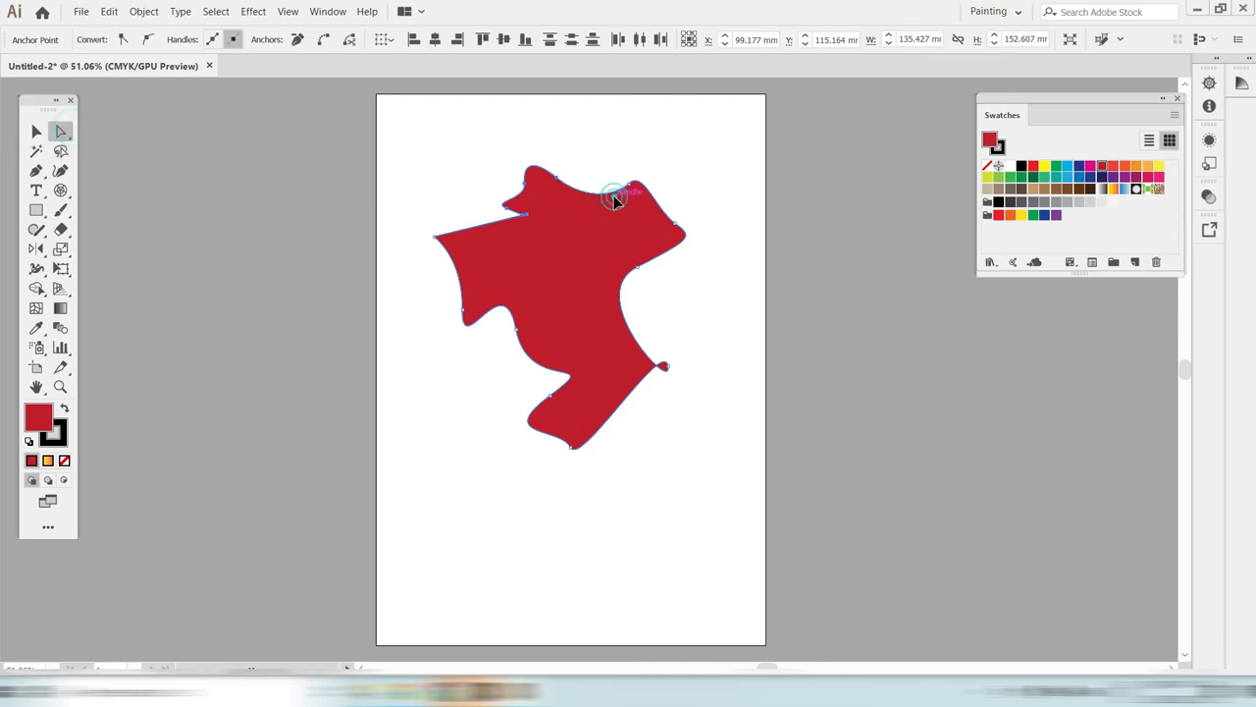
left_click(634, 207)
mouse_move(560, 176)
left_mouse_down()
mouse_move(553, 190)
mouse_move(536, 149)
mouse_move(553, 197)
mouse_move(573, 166)
left_mouse_up()
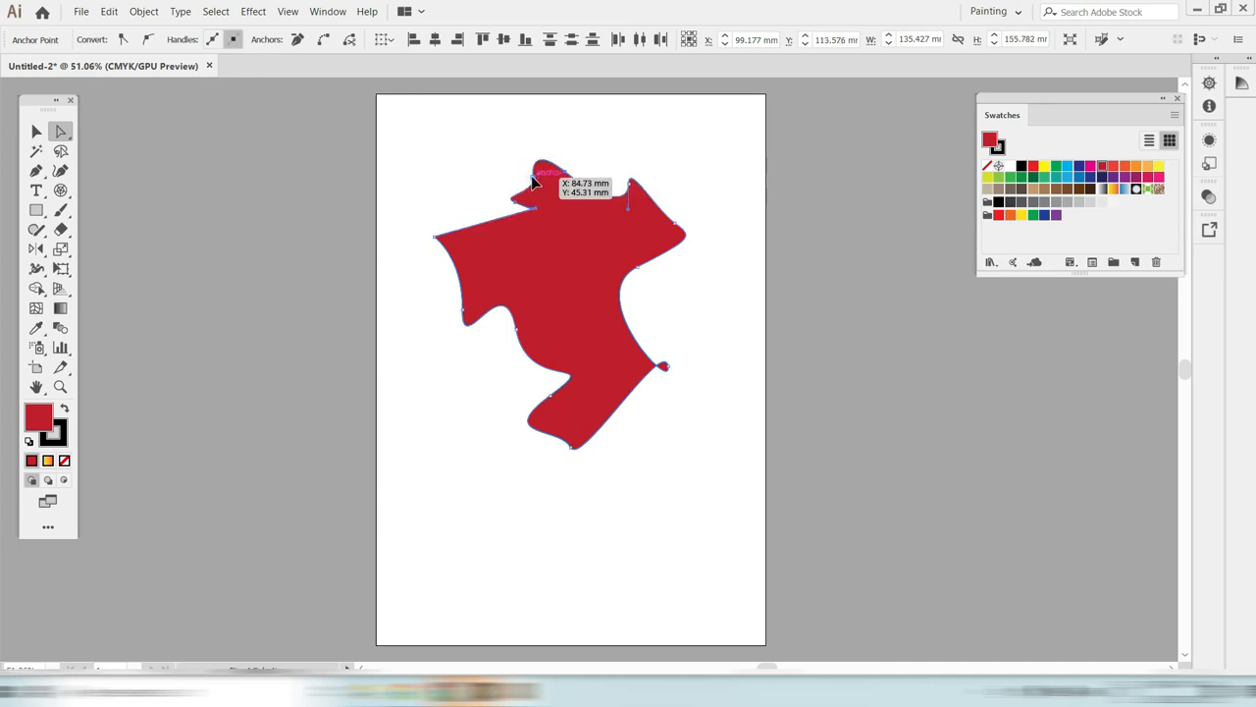
mouse_move(533, 179)
left_mouse_down()
mouse_move(513, 168)
mouse_move(506, 198)
mouse_move(552, 210)
mouse_move(512, 191)
left_mouse_up()
- Lasso the anchor on the shape's inner left curve and move it inward to about X 92.49 mm, Y 109.75 mm
left_click(60, 152)
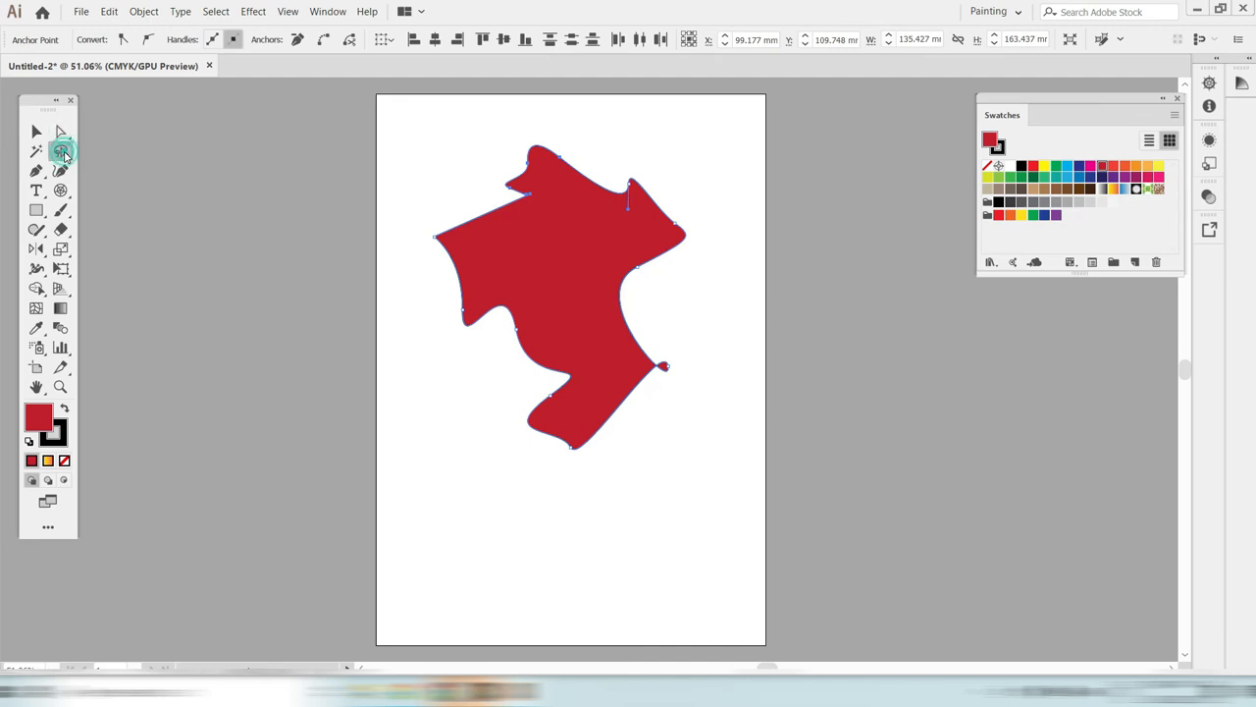
mouse_move(521, 308)
left_mouse_down()
mouse_move(489, 337)
mouse_move(525, 353)
mouse_move(528, 311)
left_mouse_up()
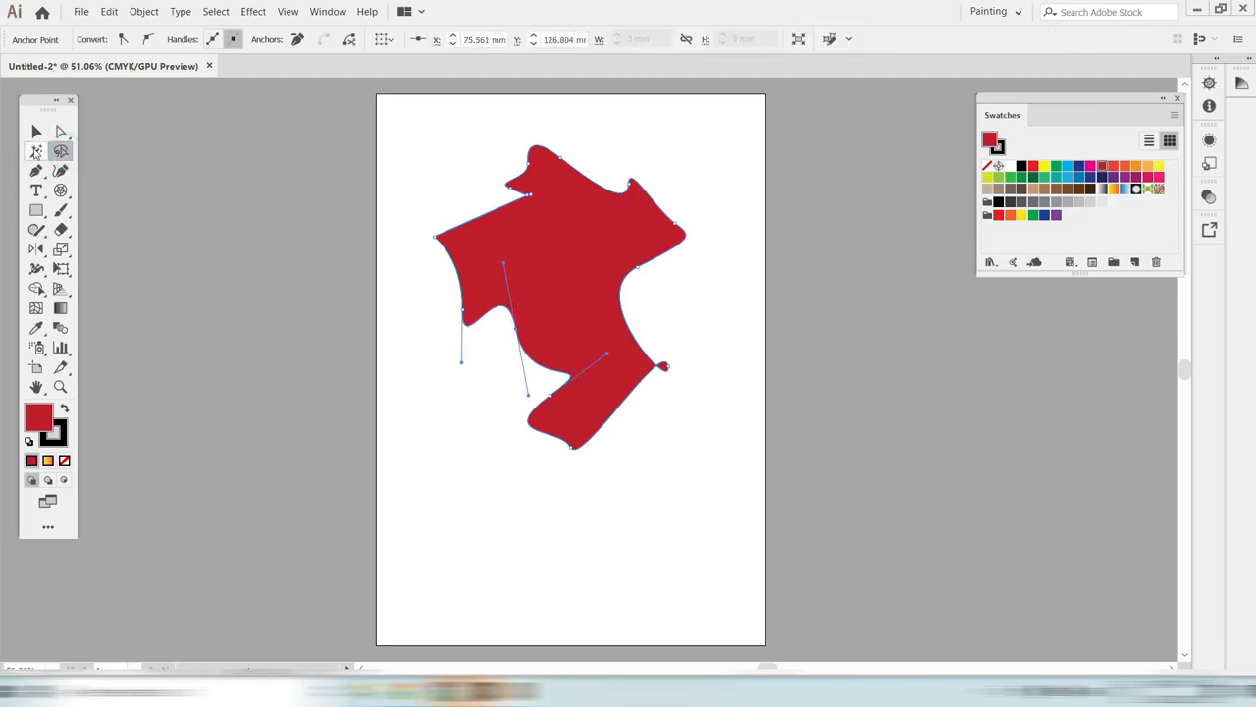
left_click(61, 131)
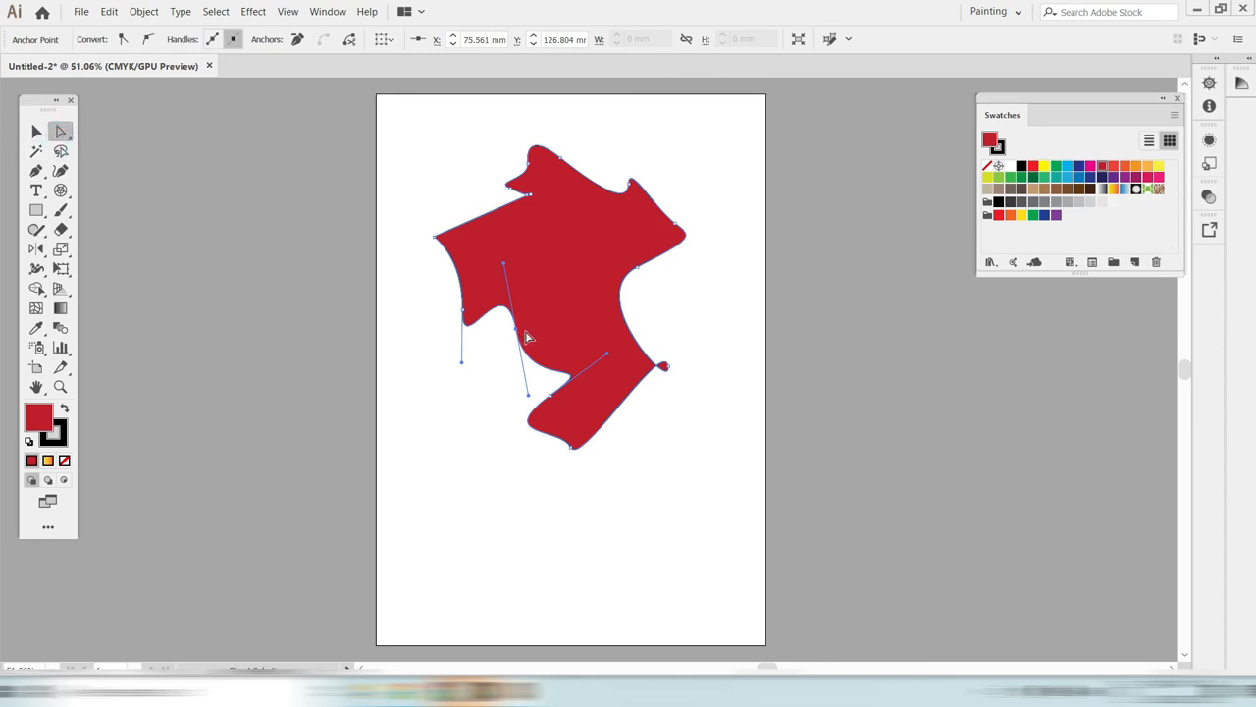
left_click_drag(527, 338, 547, 302)
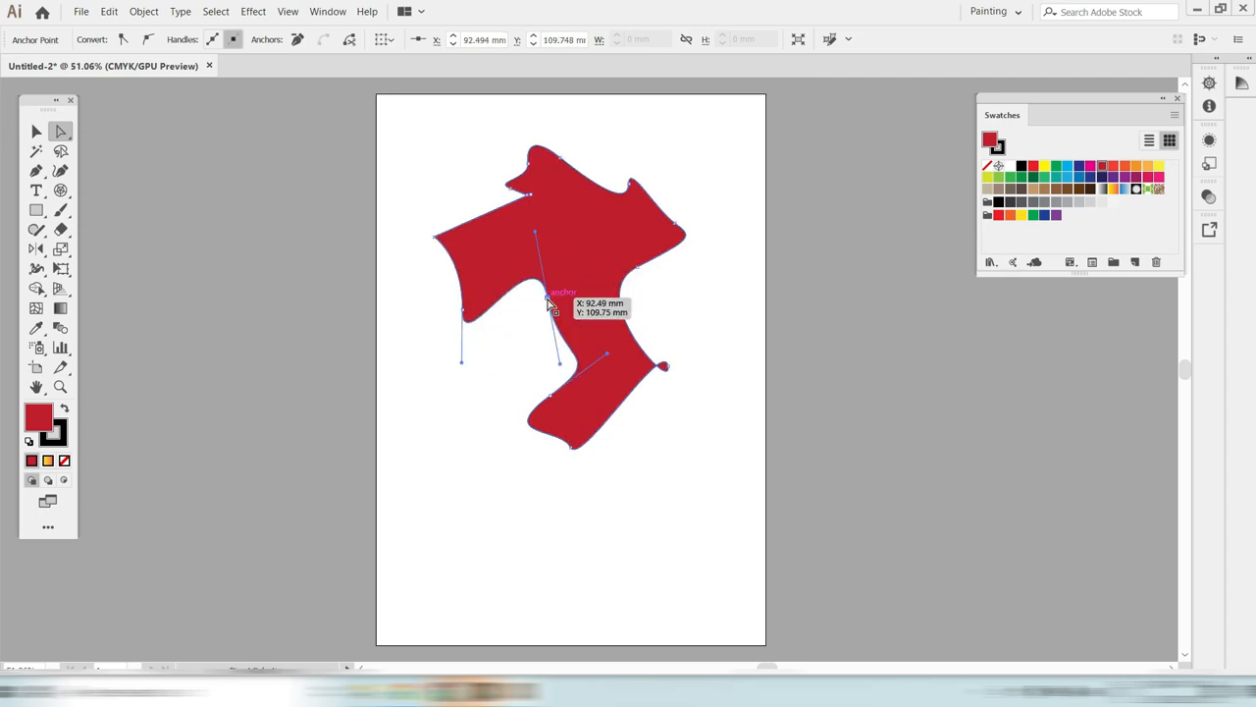
- Move the whole red shape down the artboard and shift its upper bump's anchor point to about X 105 mm, Y 63.66 mm
left_click(37, 131)
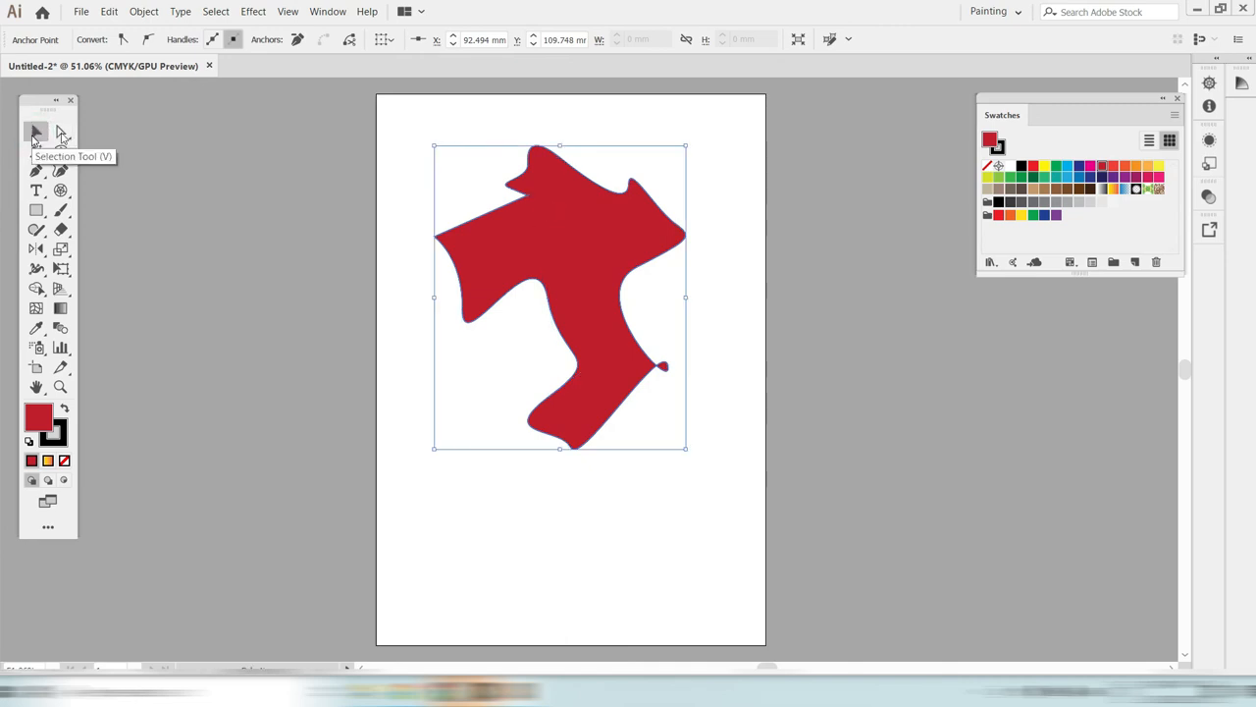
left_click_drag(548, 258, 548, 324)
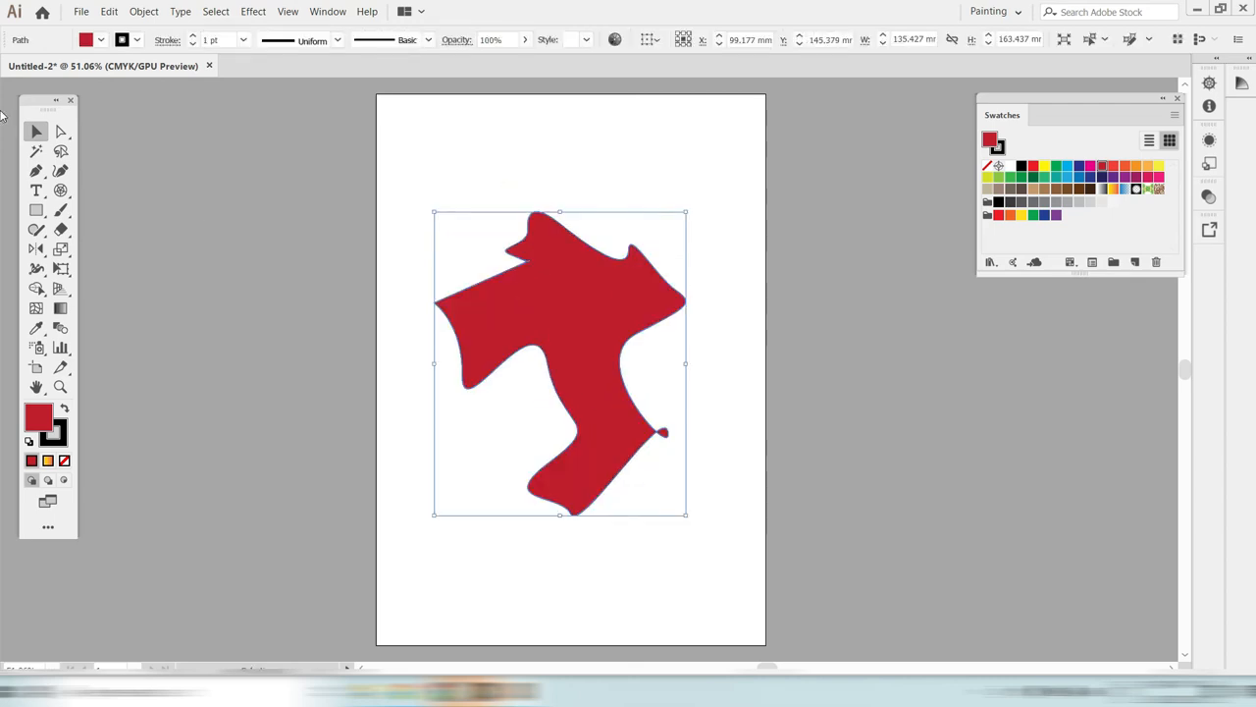
left_click(60, 130)
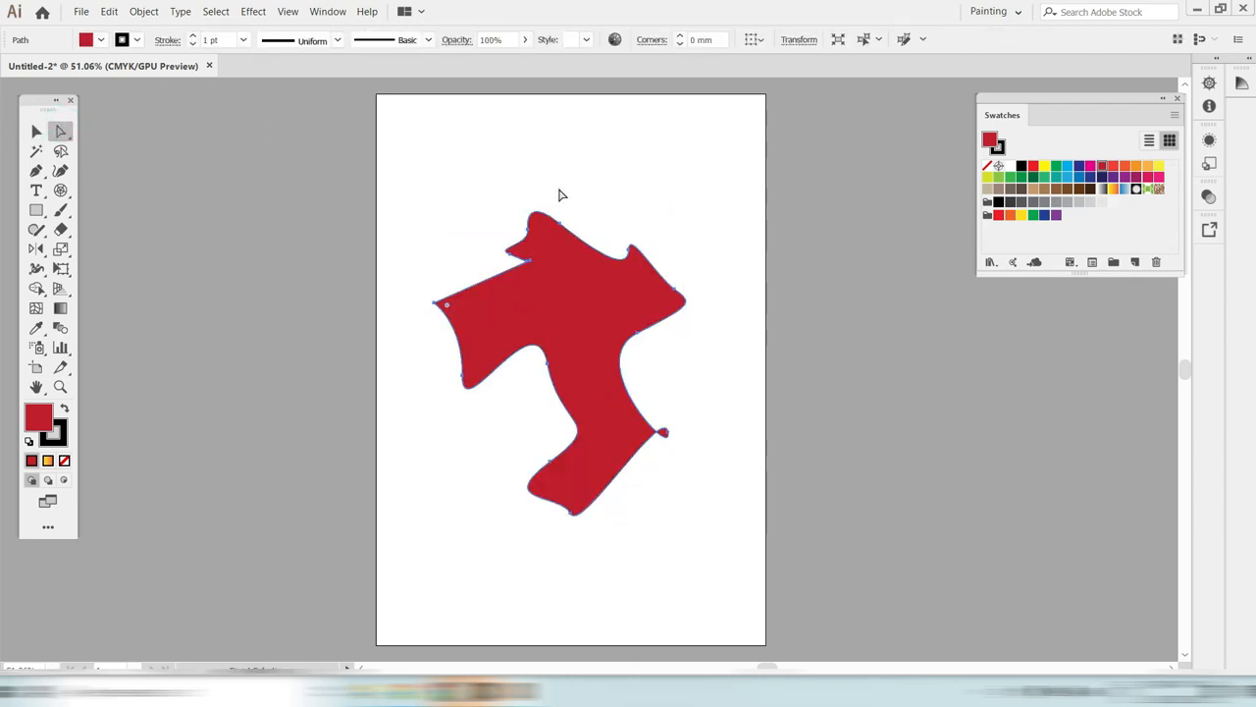
left_click(565, 225)
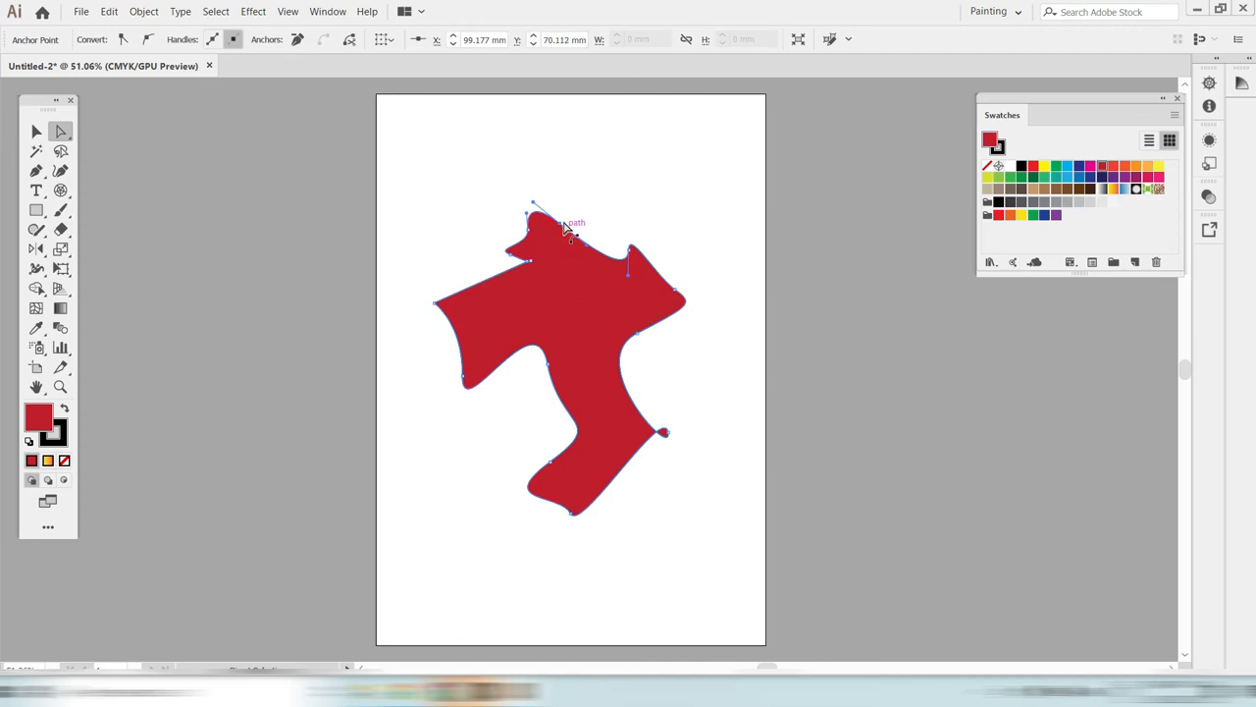
left_click_drag(566, 225, 576, 210)
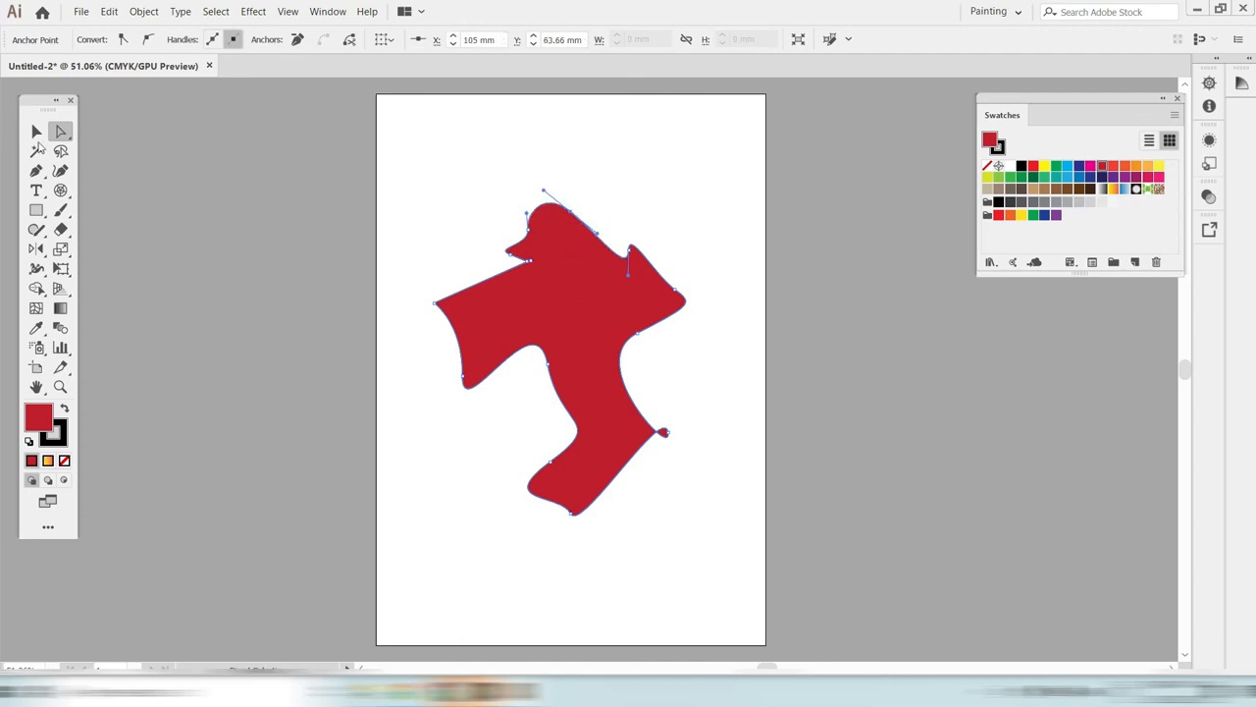
- Select the red shape with the Magic Wand, try a black fill before settling on teal, and activate the Lasso Tool
left_click(37, 152)
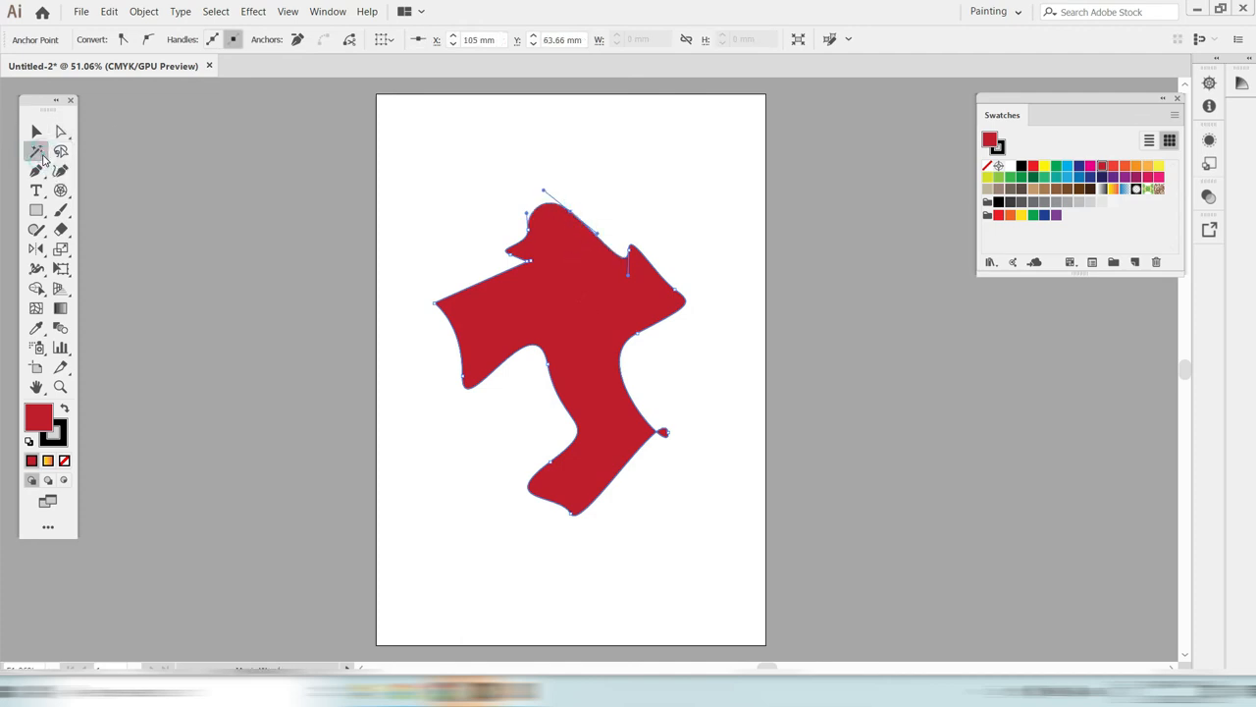
left_click(573, 298)
left_click(1021, 166)
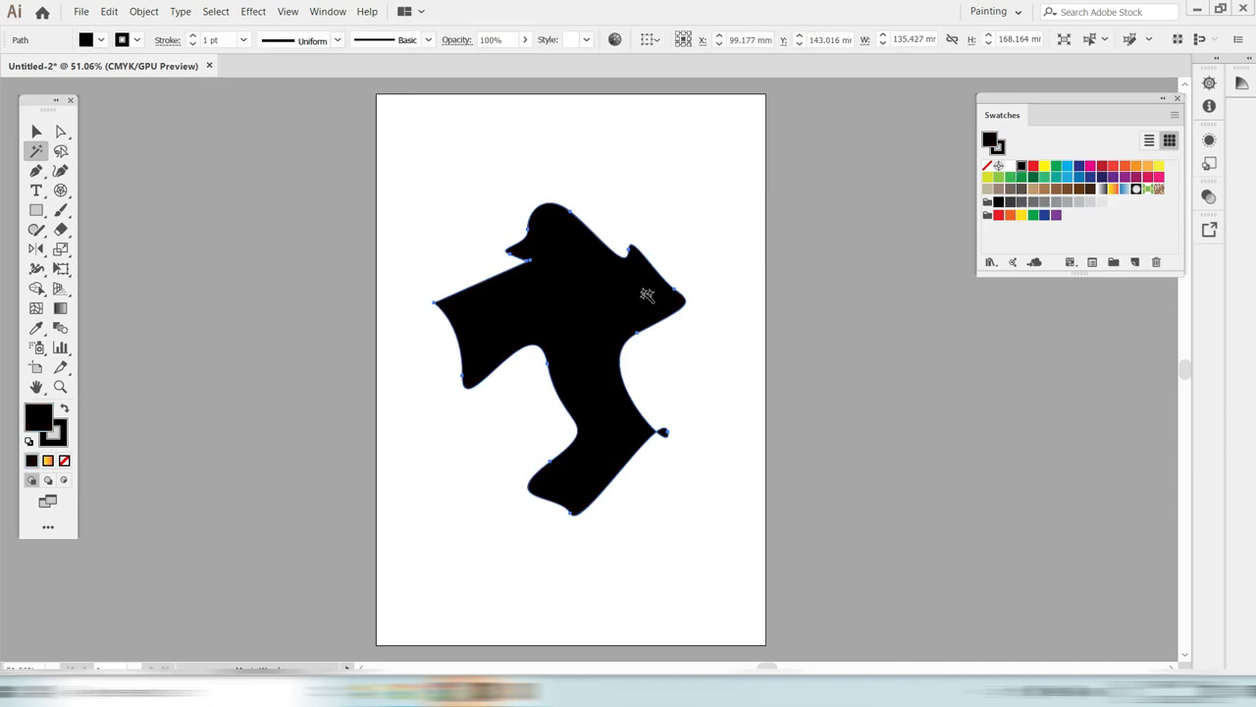
left_click(1054, 179)
left_click(61, 153)
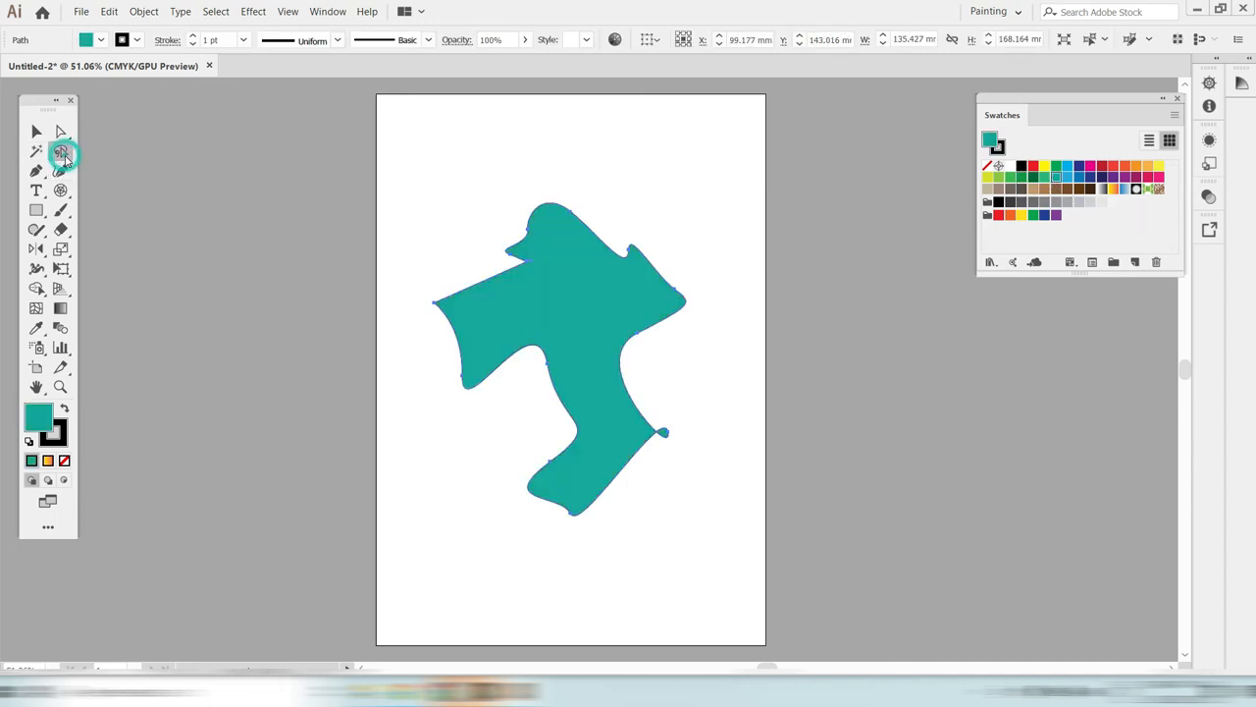